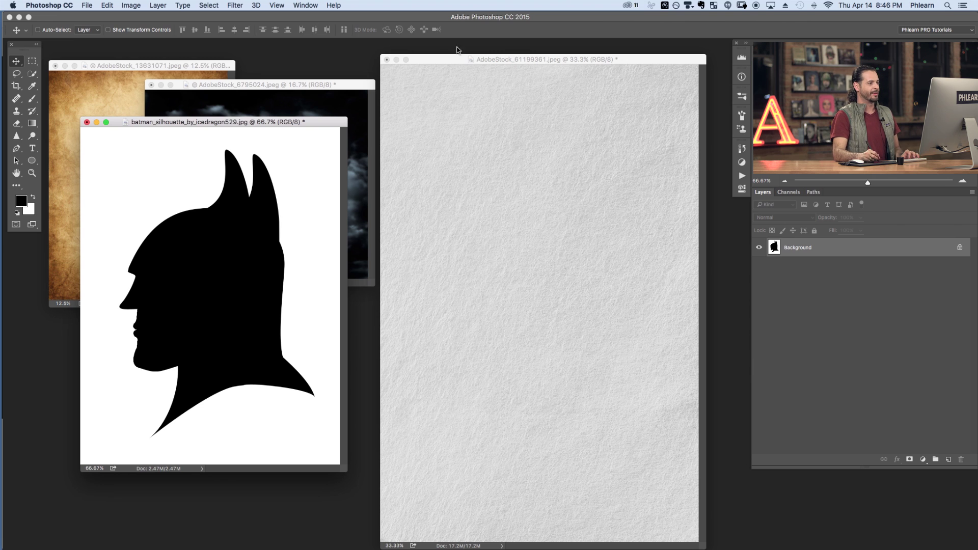
Look over the open source images: the white paper texture, Batman silhouette, bat in the night sky and brown parchment
drag(456, 59, 459, 58)
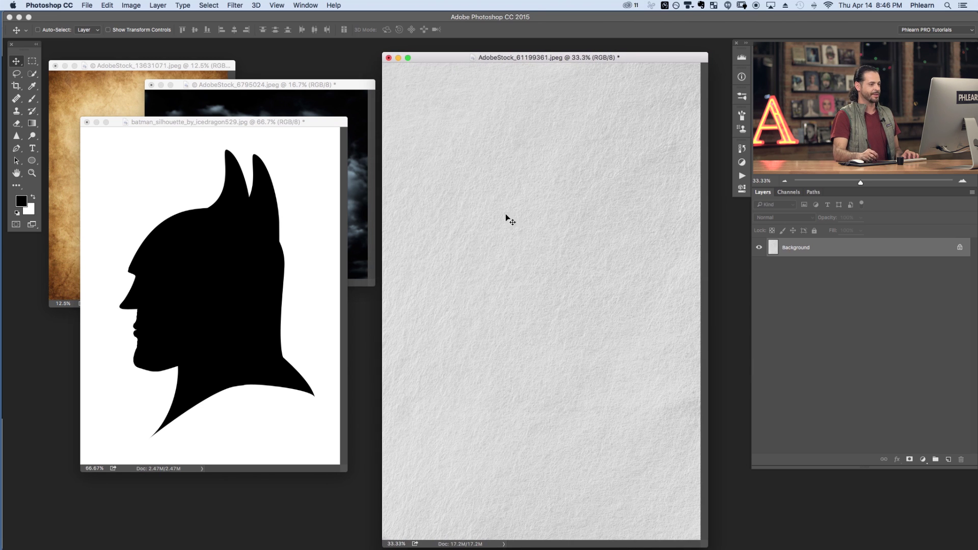
drag(314, 125, 329, 151)
drag(327, 86, 332, 87)
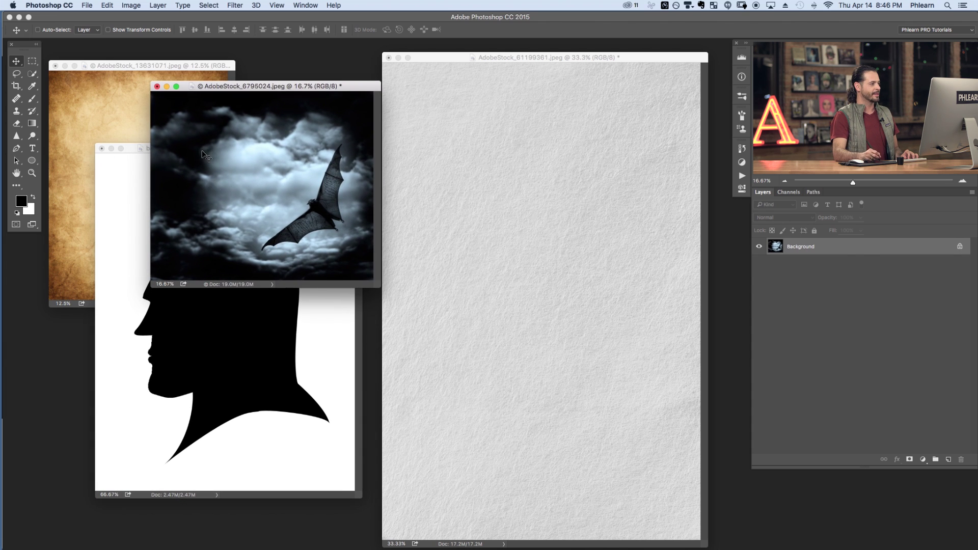
mouse_move(179, 71)
mouse_down()
mouse_move(193, 63)
mouse_move(181, 67)
mouse_up()
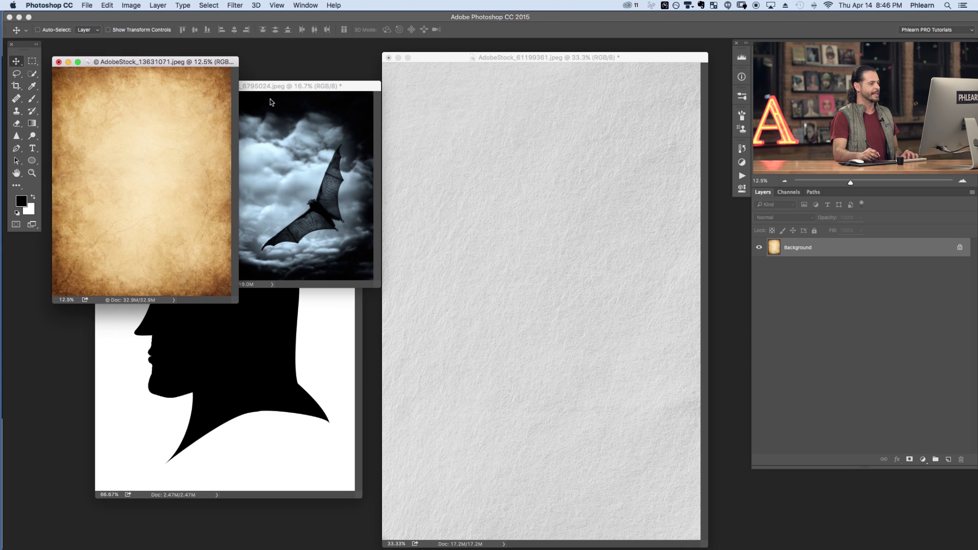
Copy the Batman silhouette into the white paper texture document as a new layer and show that document full screen
click(362, 313)
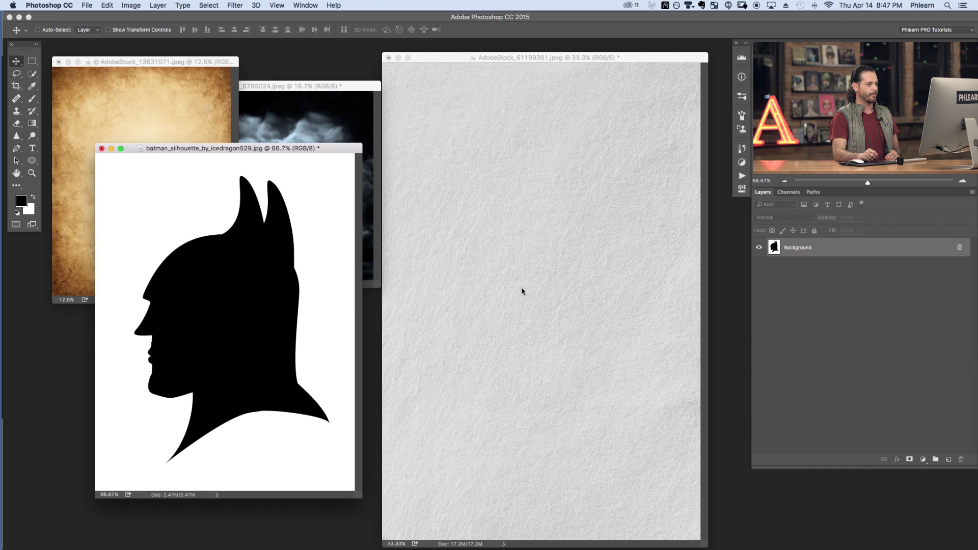
drag(522, 291, 551, 295)
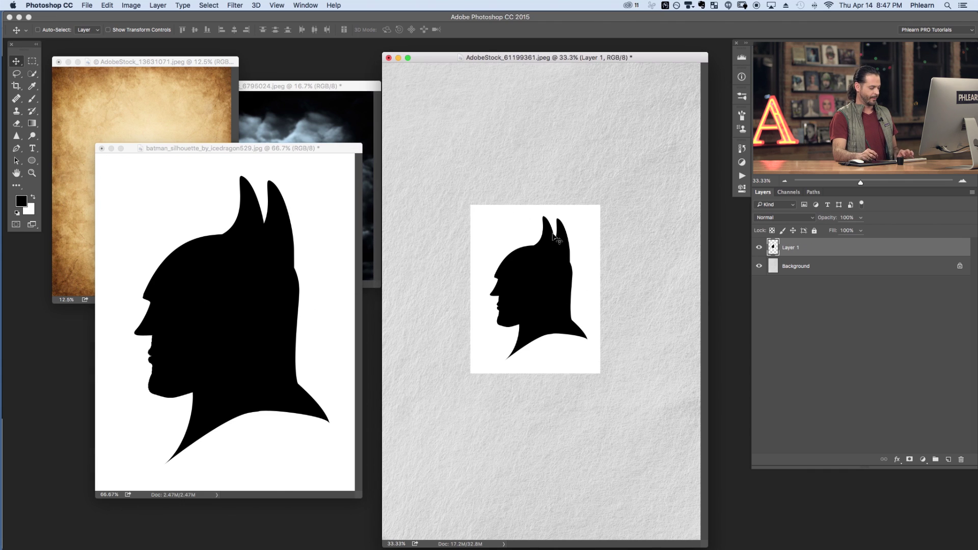
key(f)
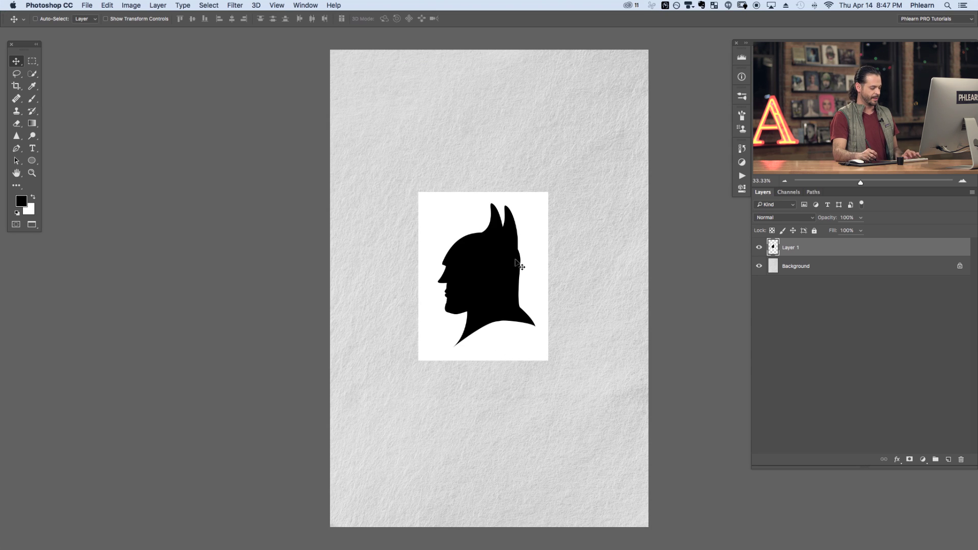
Scale up the silhouette layer until it nearly fills the width of the paper texture
key(super+t)
drag(548, 361, 644, 463)
key(Return)
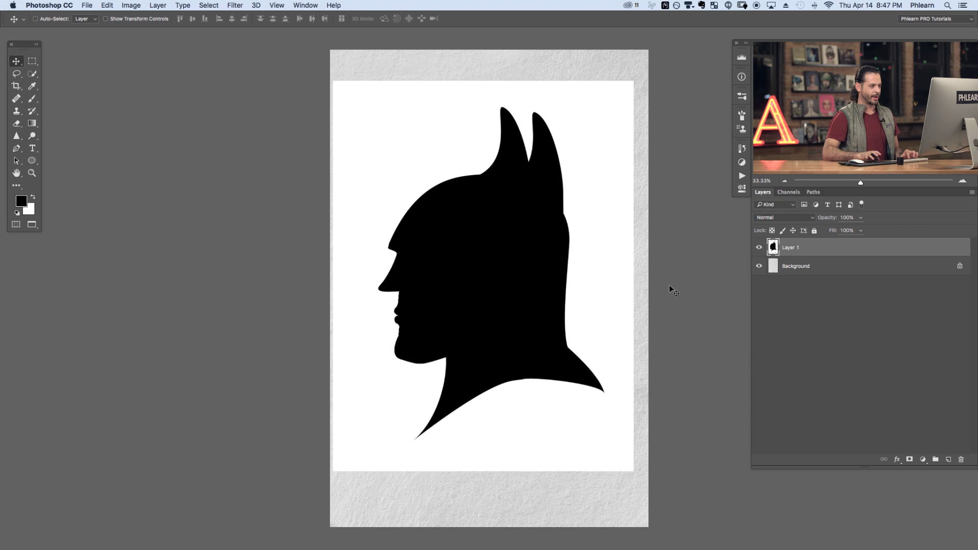
Open the Filter Gallery on the silhouette layer, preview it at 50% and narrow the gallery window
key(super+equal)
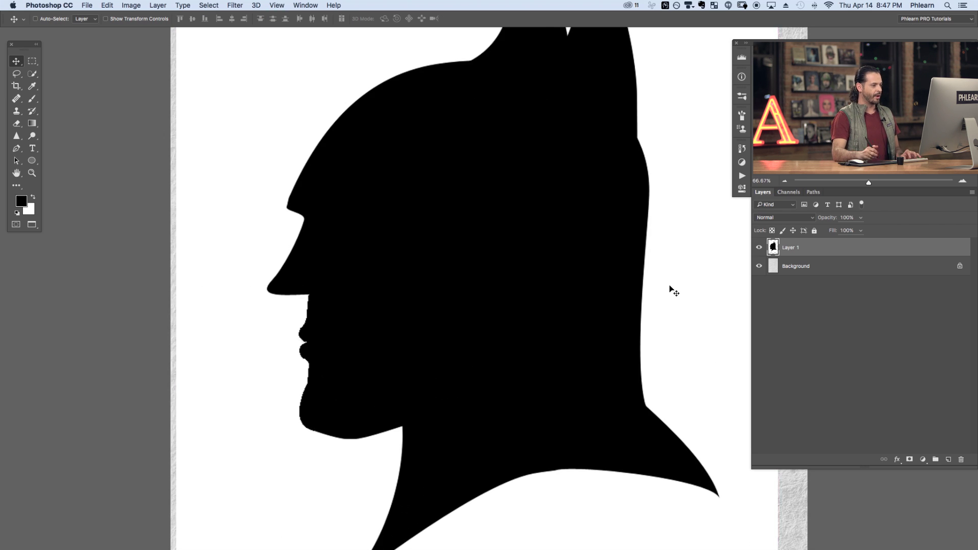
drag(470, 210, 454, 281)
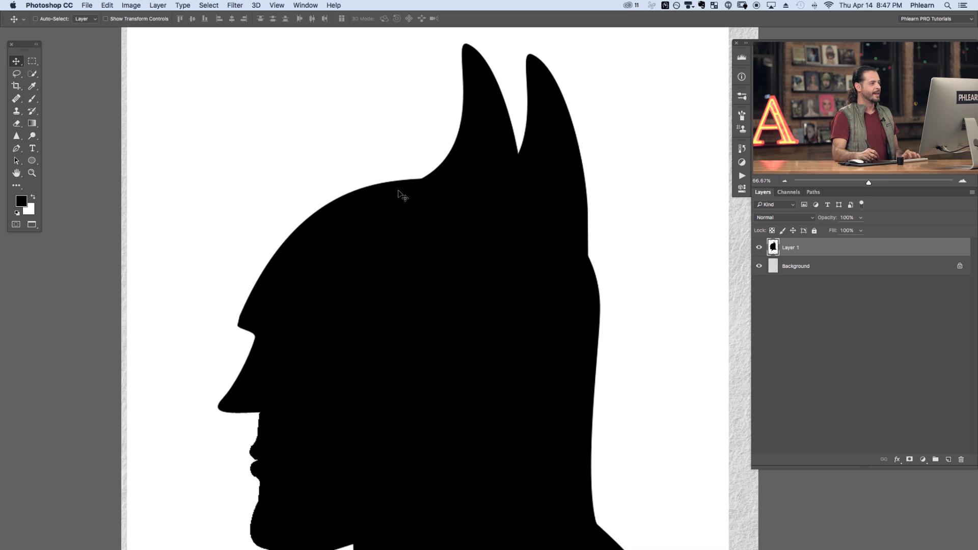
click(236, 6)
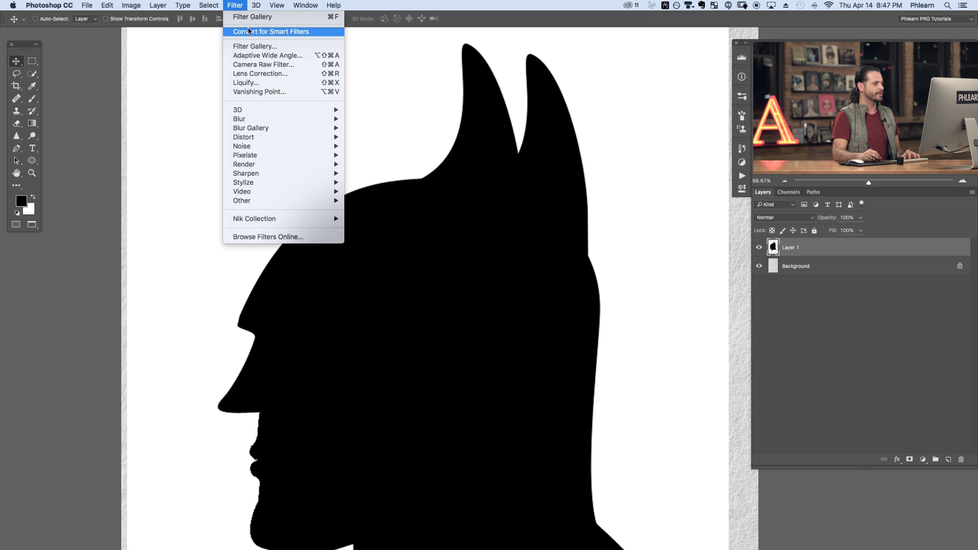
click(257, 48)
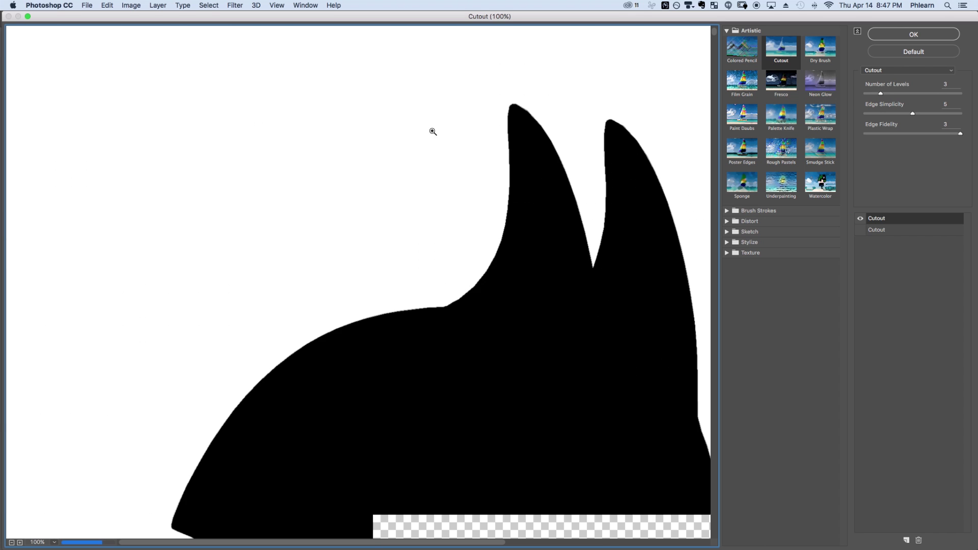
key(super+minus)
key(super+minus)
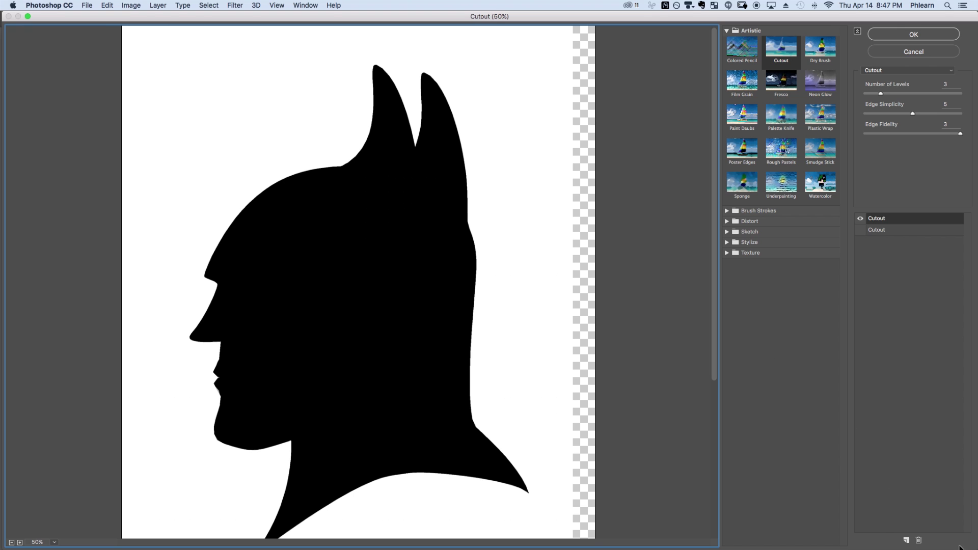
drag(975, 548, 753, 548)
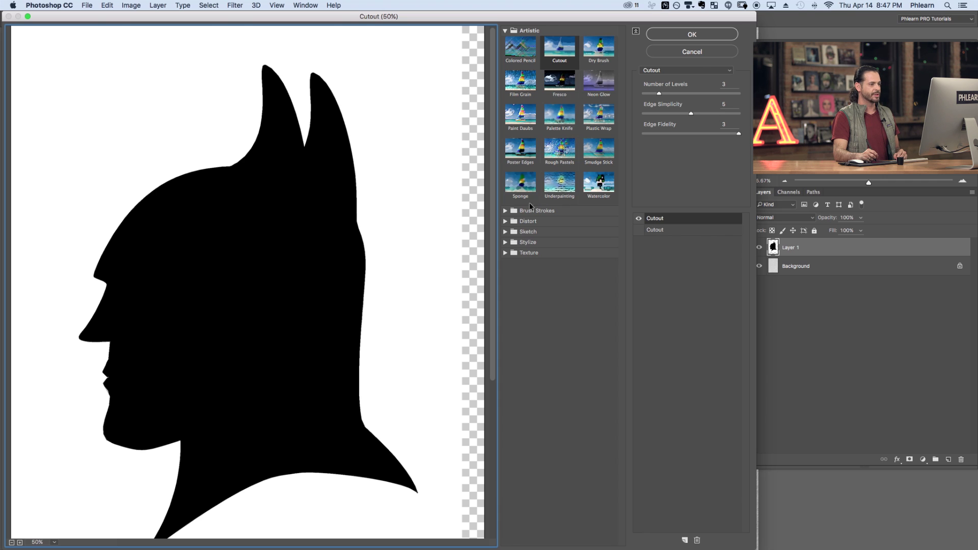
Try the Angled Strokes, Crosshatch and Spatter brush stroke filters on the silhouette
click(505, 211)
click(520, 225)
click(554, 231)
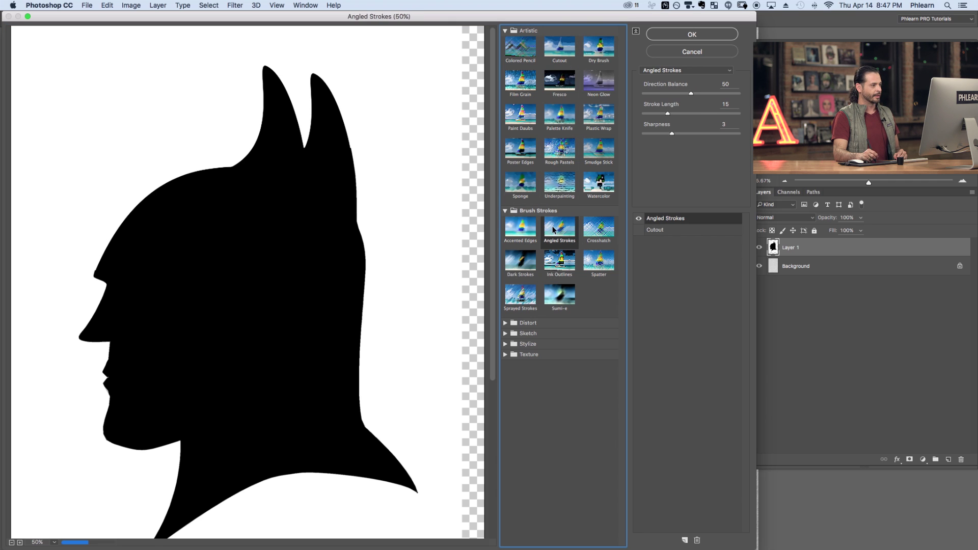
click(585, 232)
click(598, 264)
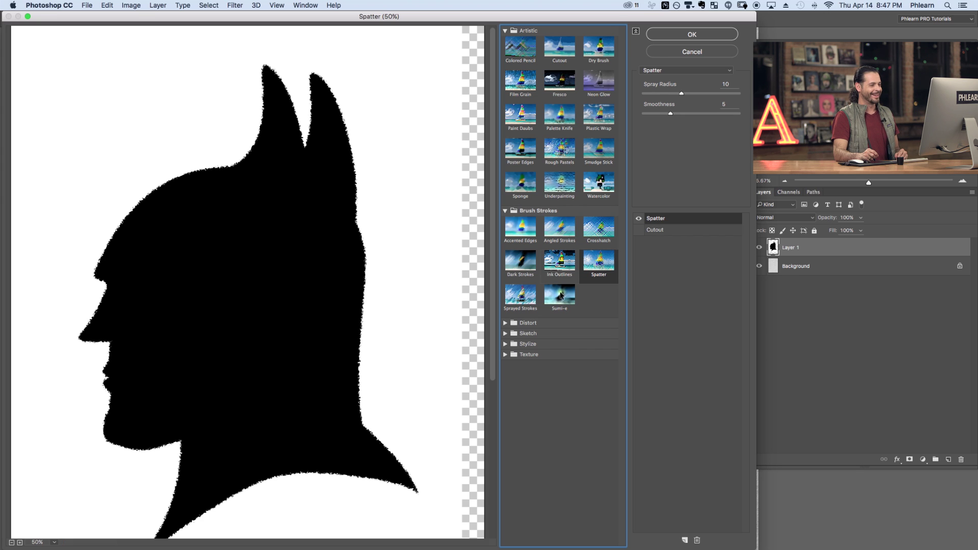
Change the active effect to the Glass distortion filter with the Canvas texture
click(505, 323)
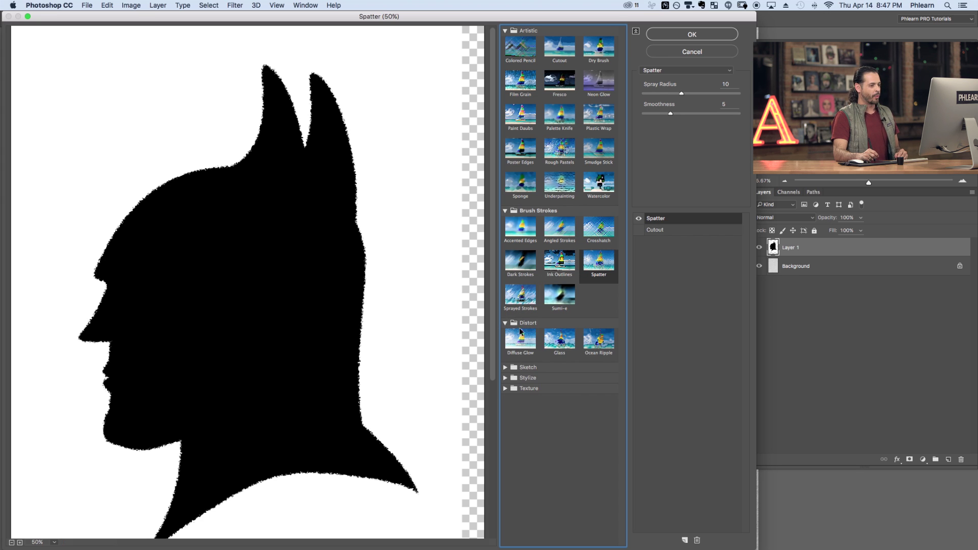
click(560, 344)
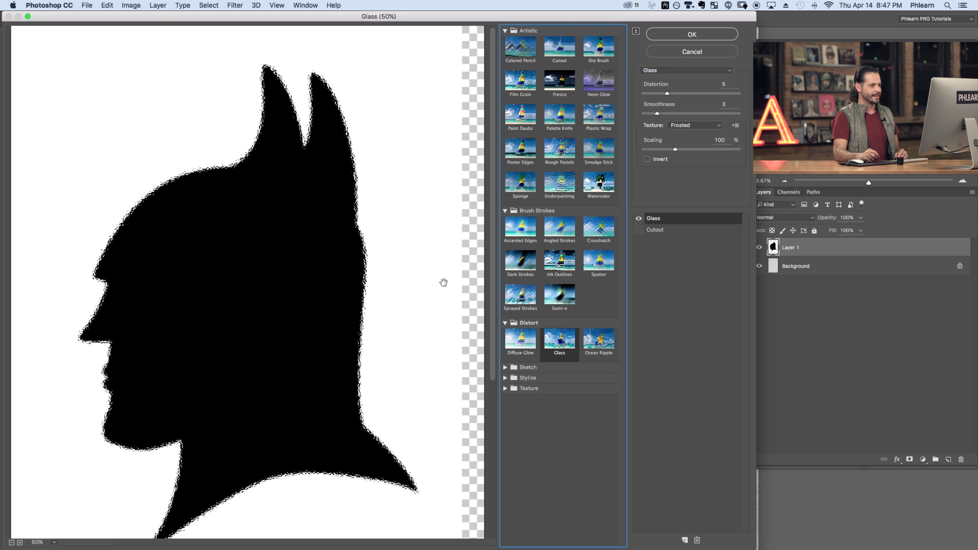
click(691, 125)
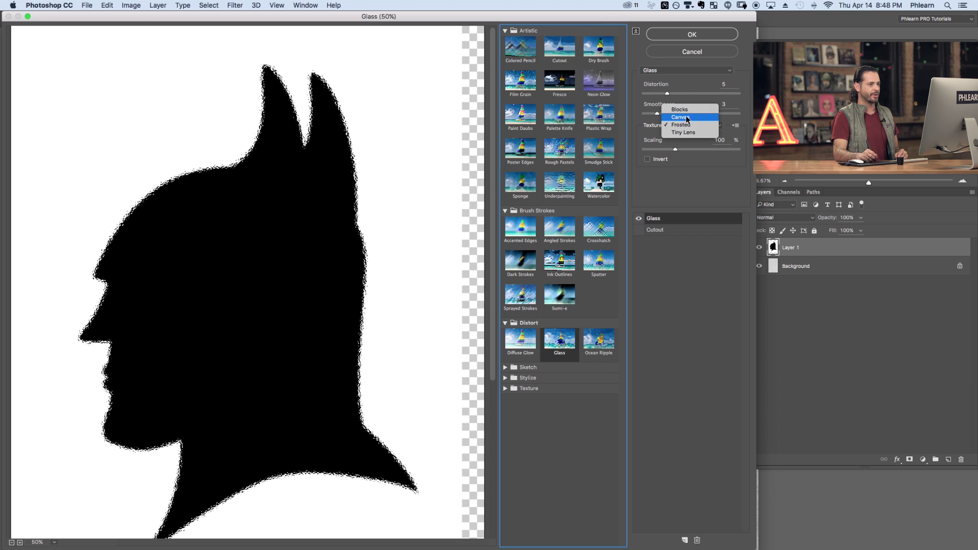
click(686, 118)
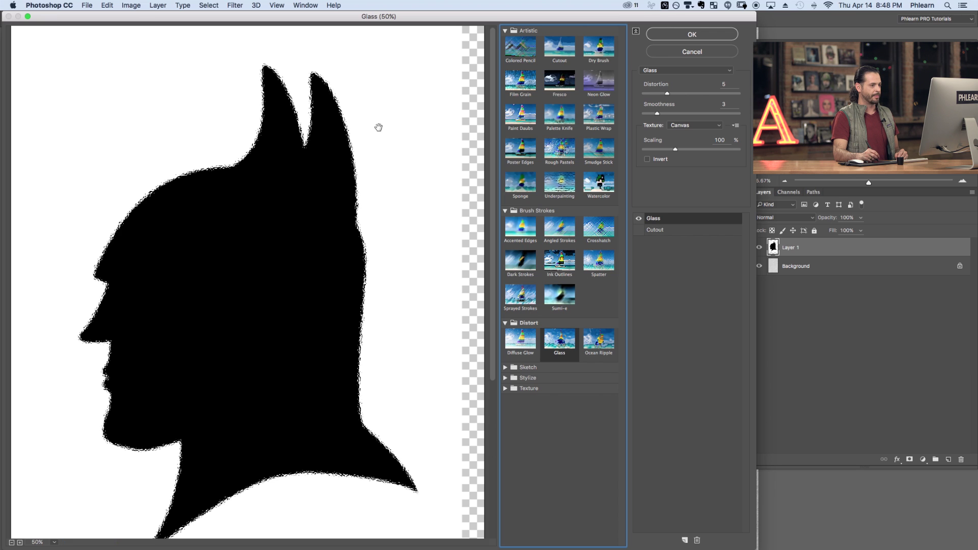
Set the Glass filter's Distortion to 10, Smoothness to 12 and Scaling to 200%
click(728, 84)
text(1)
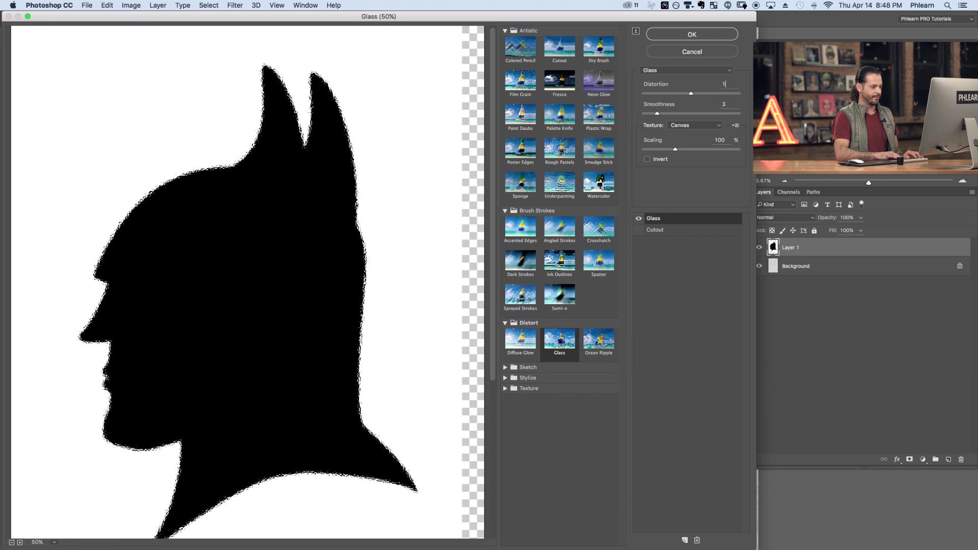
text(0)
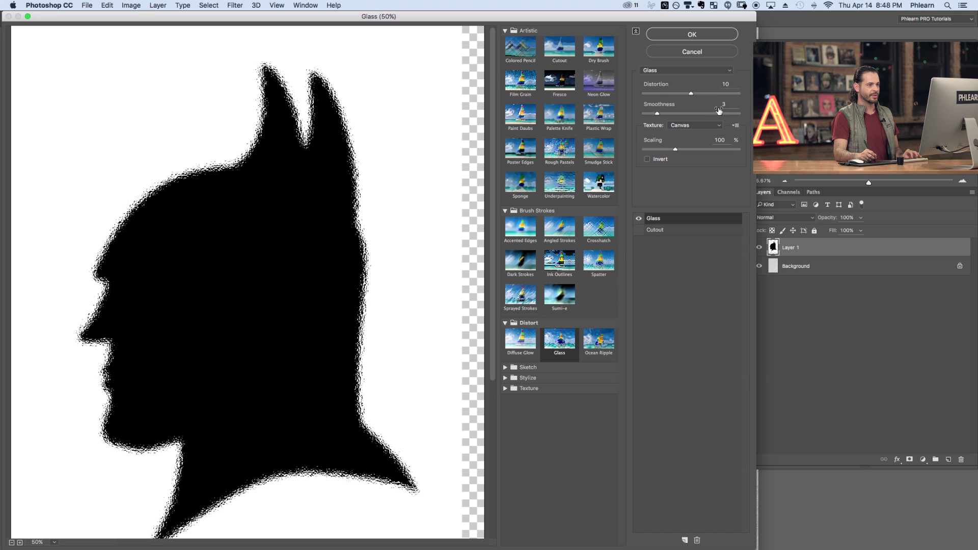
click(718, 114)
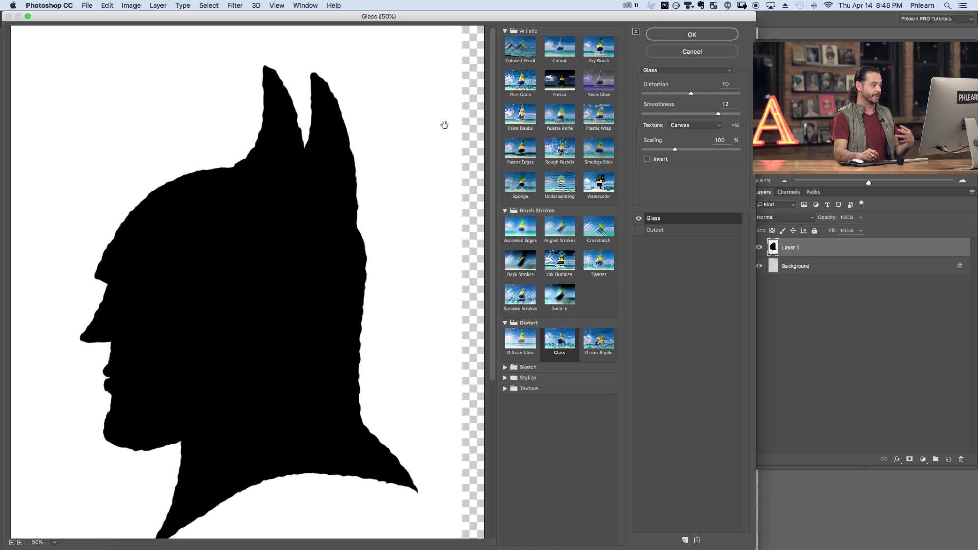
drag(675, 149, 726, 147)
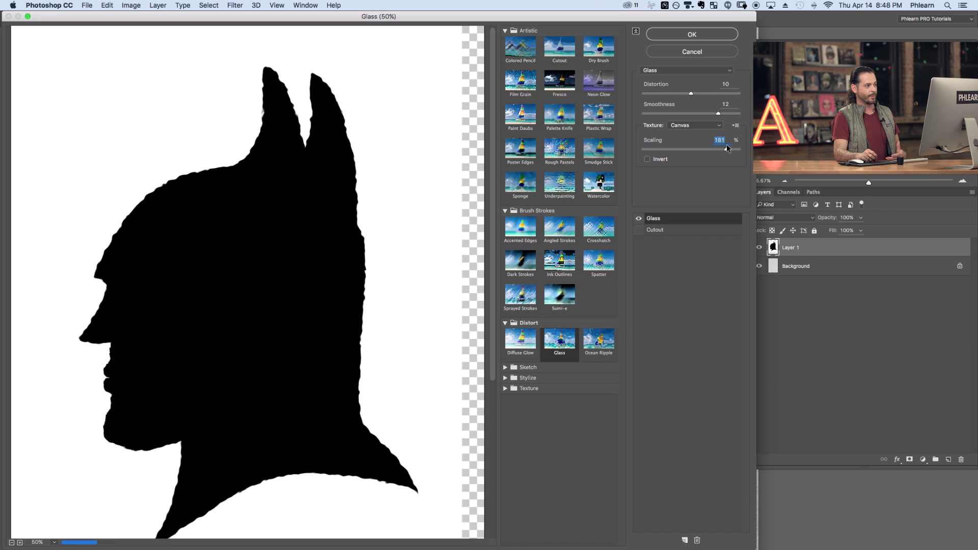
mouse_move(726, 145)
mouse_down()
mouse_move(653, 148)
mouse_move(746, 148)
mouse_up()
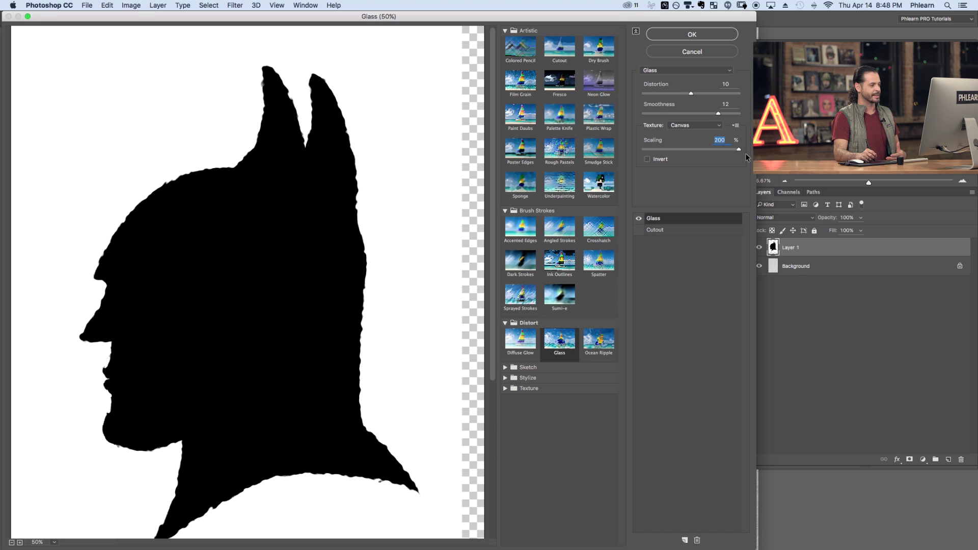
Add a second Glass effect layer above the first and compare the silhouette's edges with it hidden and shown
drag(353, 247, 298, 207)
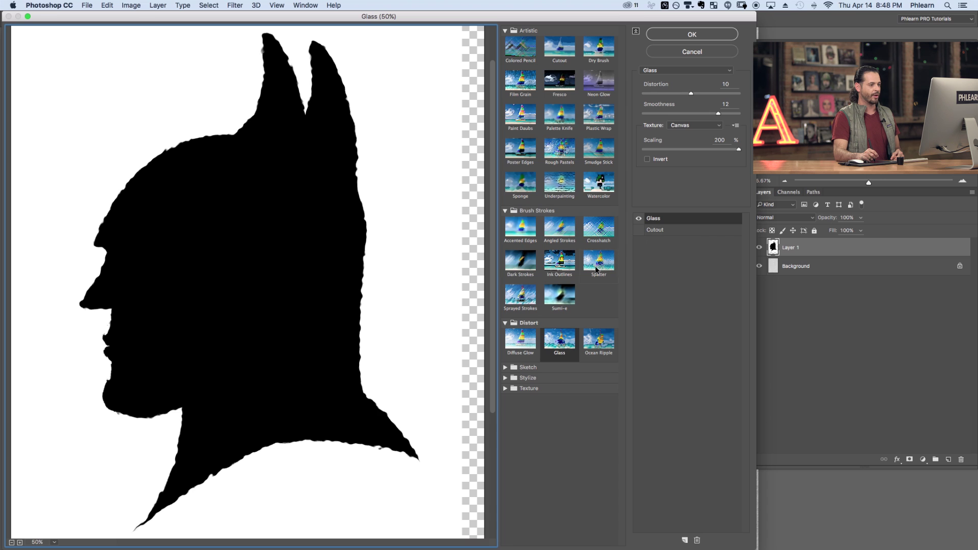
click(559, 351)
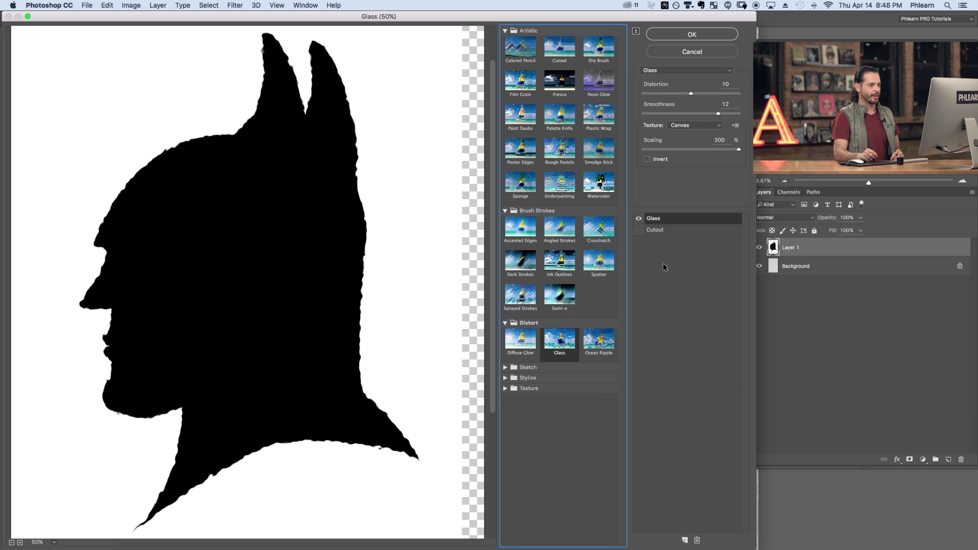
click(662, 221)
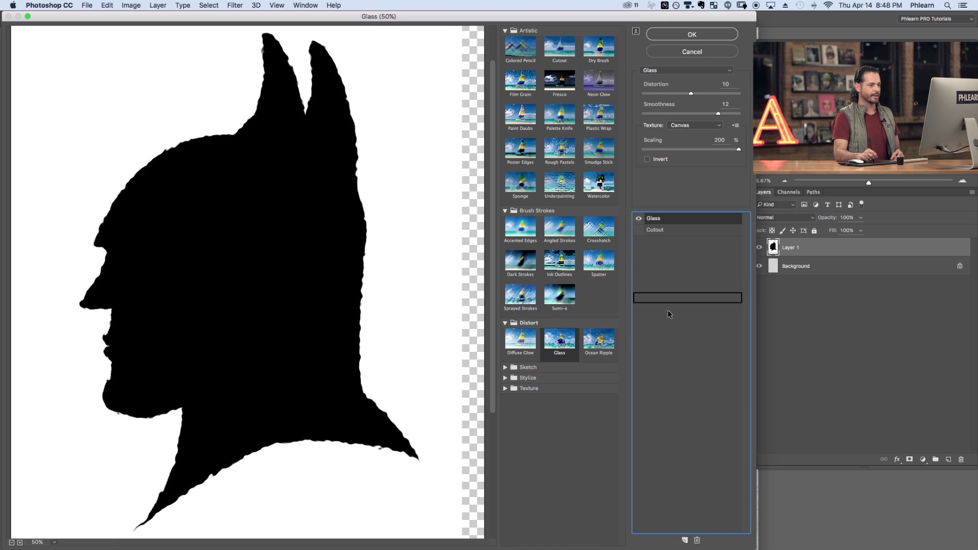
click(685, 540)
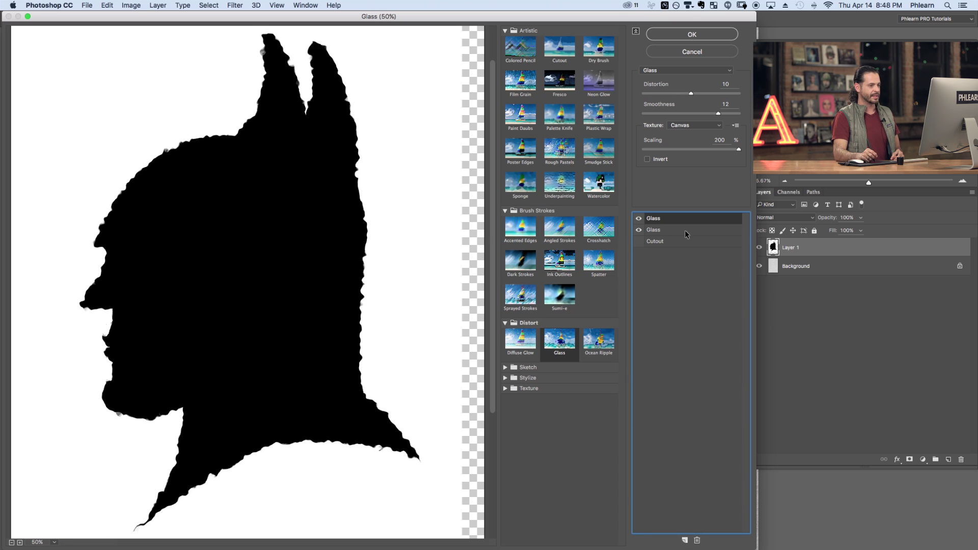
click(638, 218)
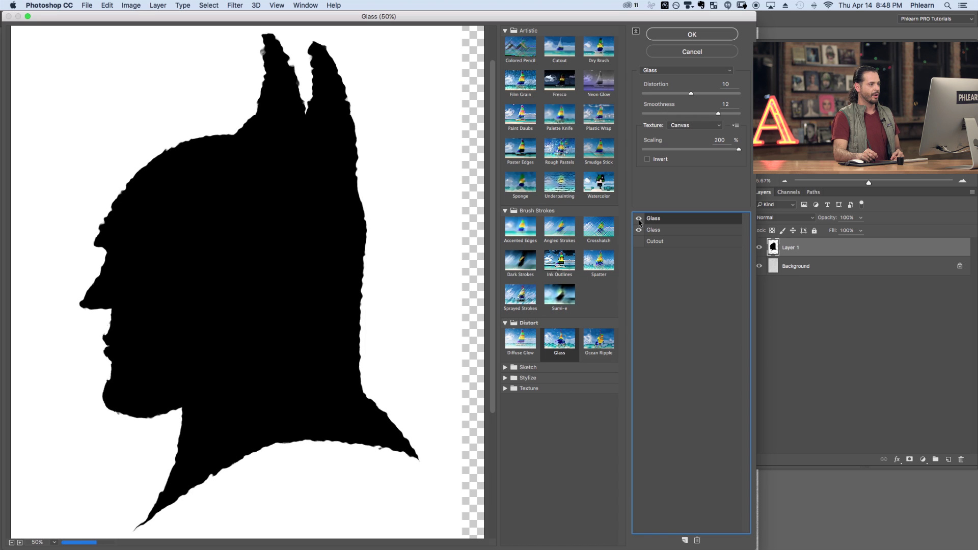
click(639, 218)
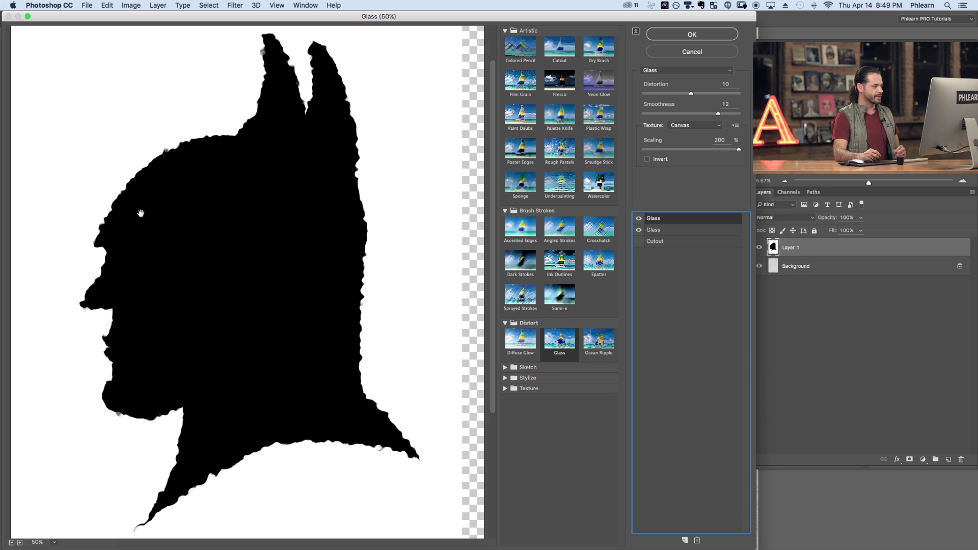
Change the upper Glass effect to Spatter with a Spray Radius of 4 and check the silhouette's rough edge
key(super+equal)
key(super+equal)
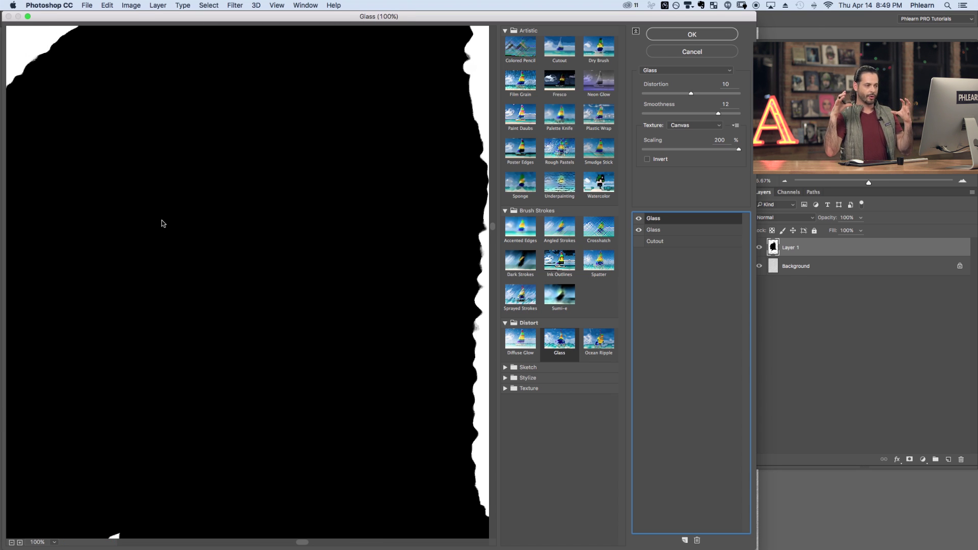
drag(451, 280, 371, 202)
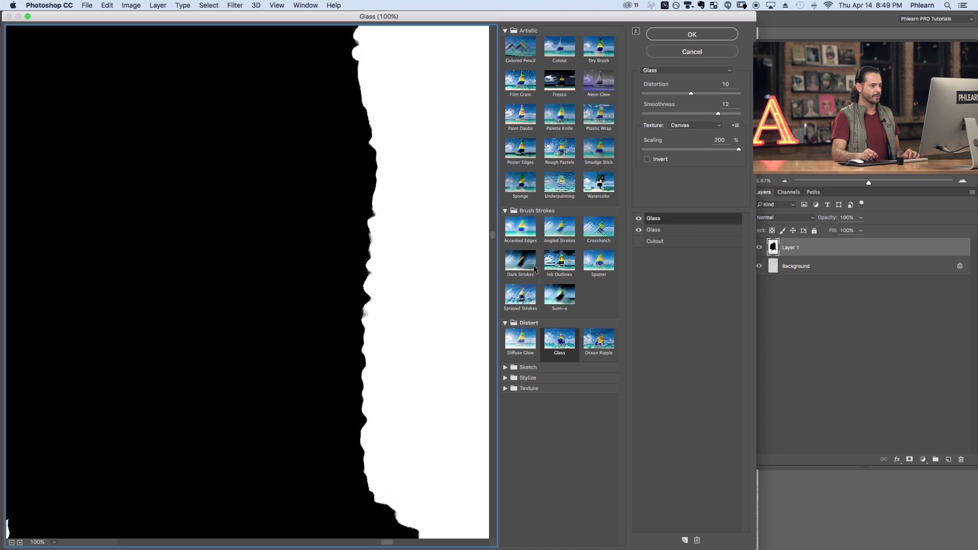
click(599, 262)
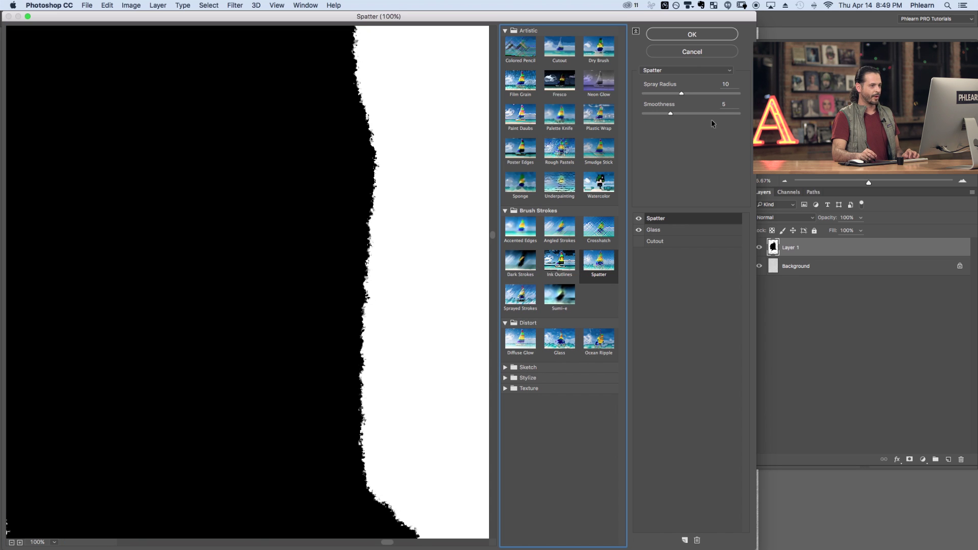
click(725, 85)
text(4)
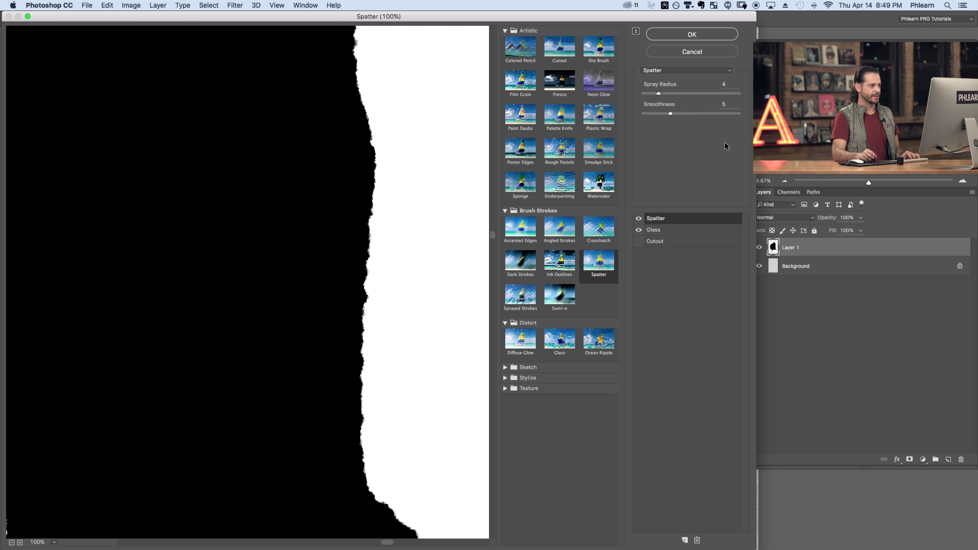
key(super+minus)
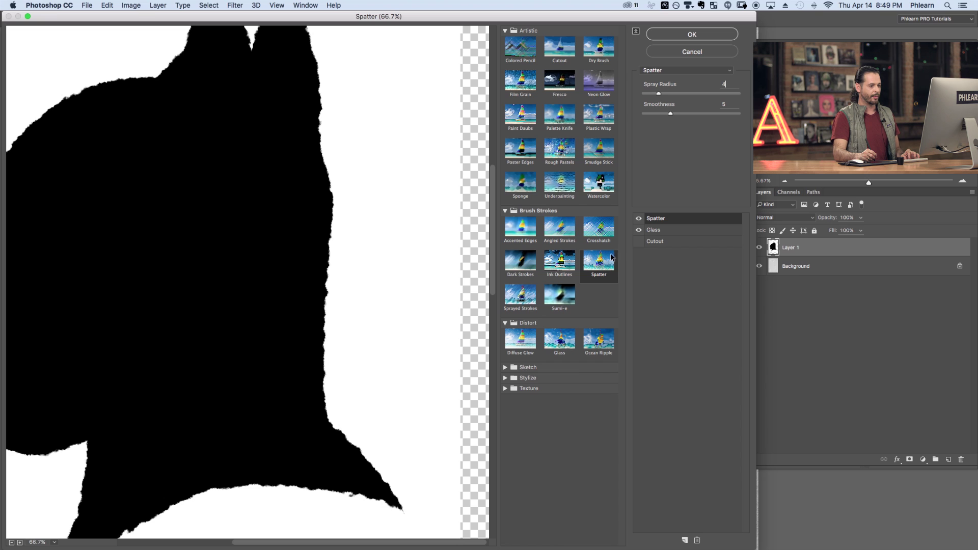
Change the Spatter effect back to Glass, add a Spatter effect layer above both Glass effects, and compare the edges with it hidden and shown
click(558, 344)
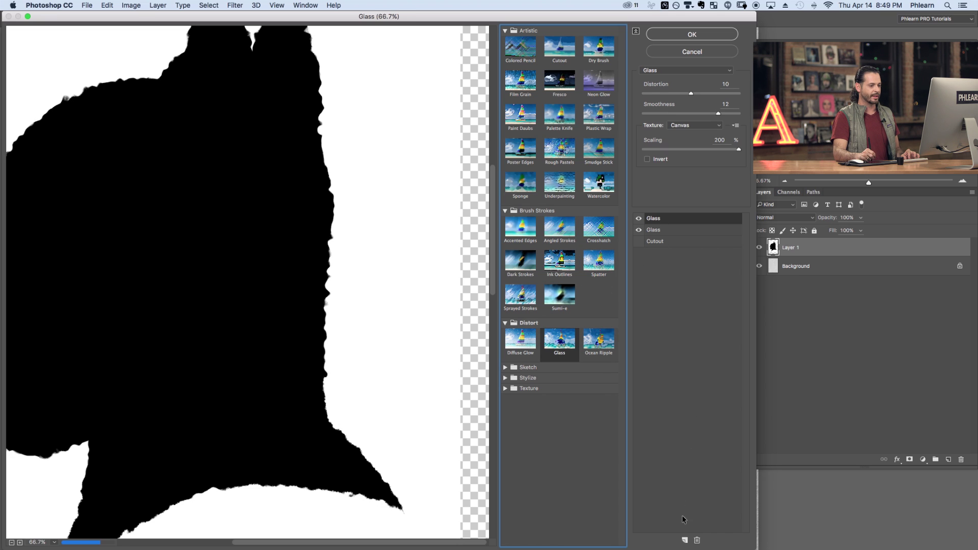
key(super+minus)
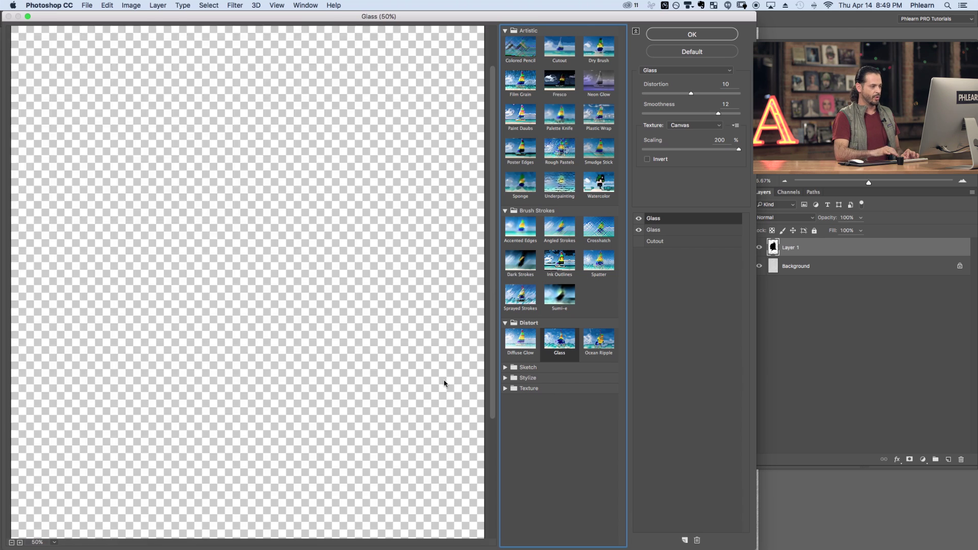
click(685, 541)
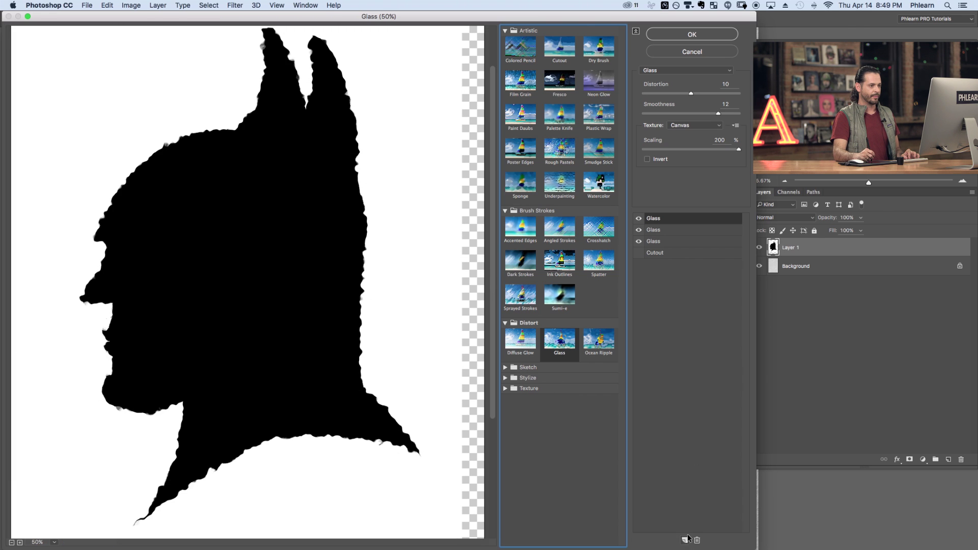
click(600, 265)
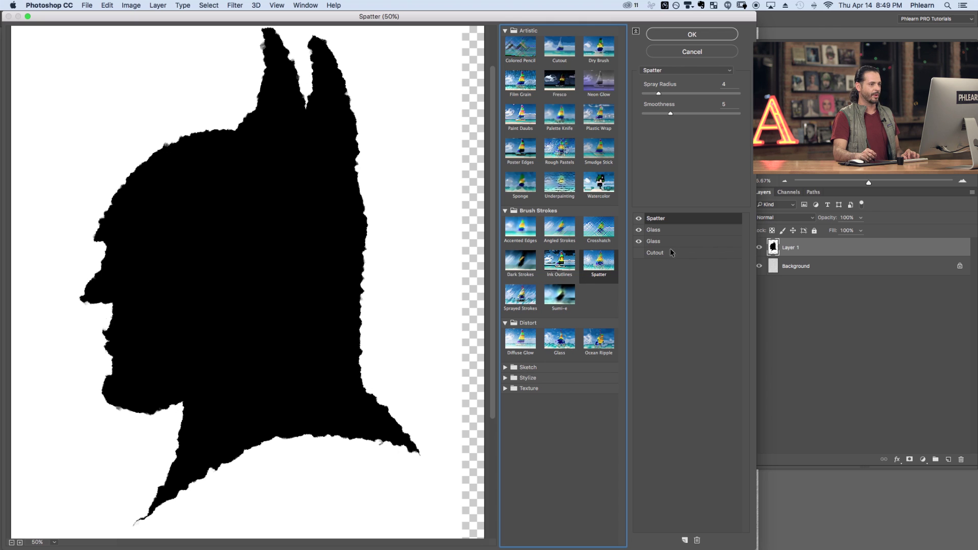
click(640, 220)
click(640, 221)
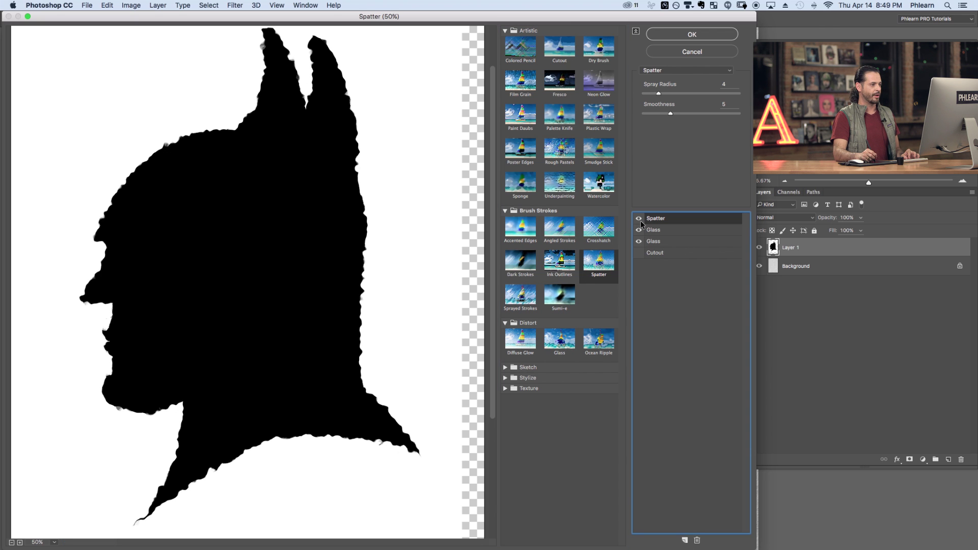
Set the top Spatter effect's Spray Radius to 8 and Smoothness to 6, checking the silhouette's edge up close
key(super+plus)
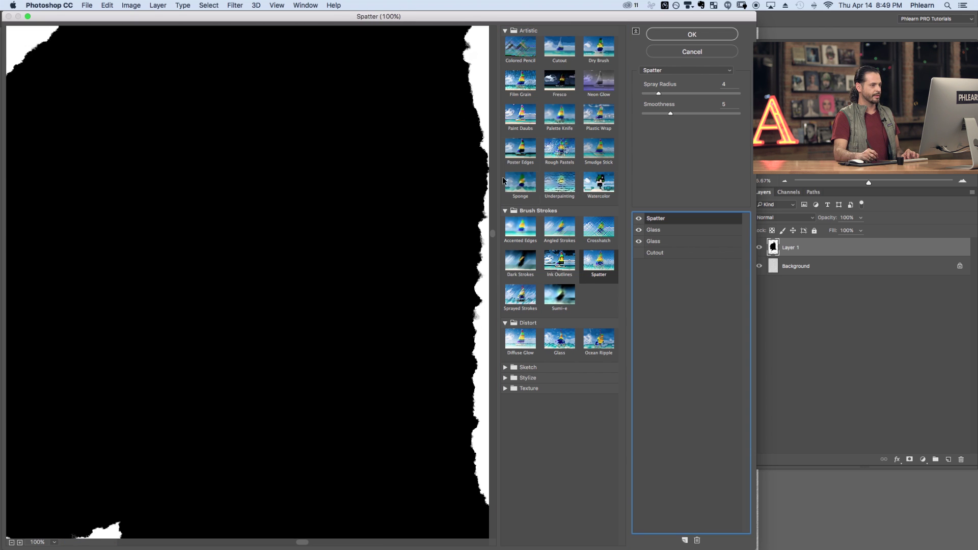
key(super+plus)
click(671, 94)
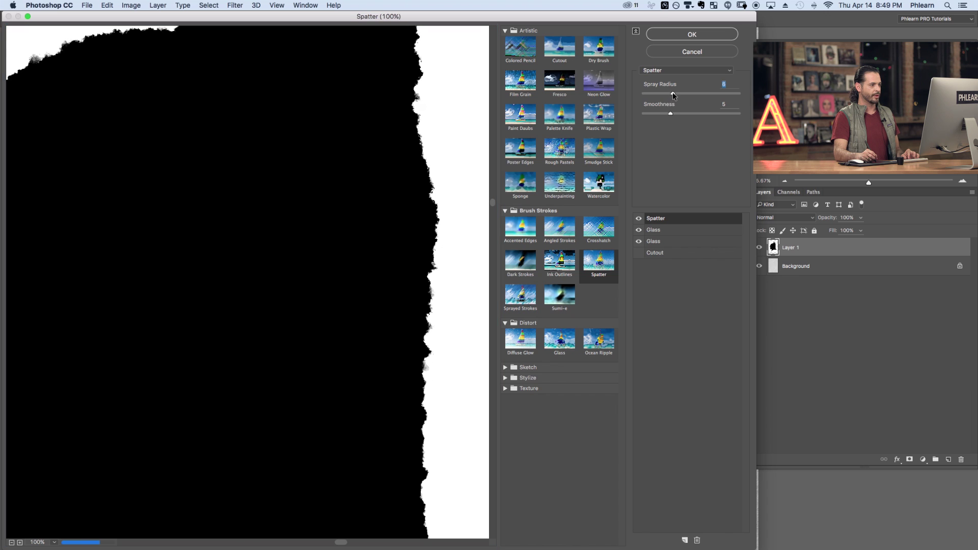
click(676, 113)
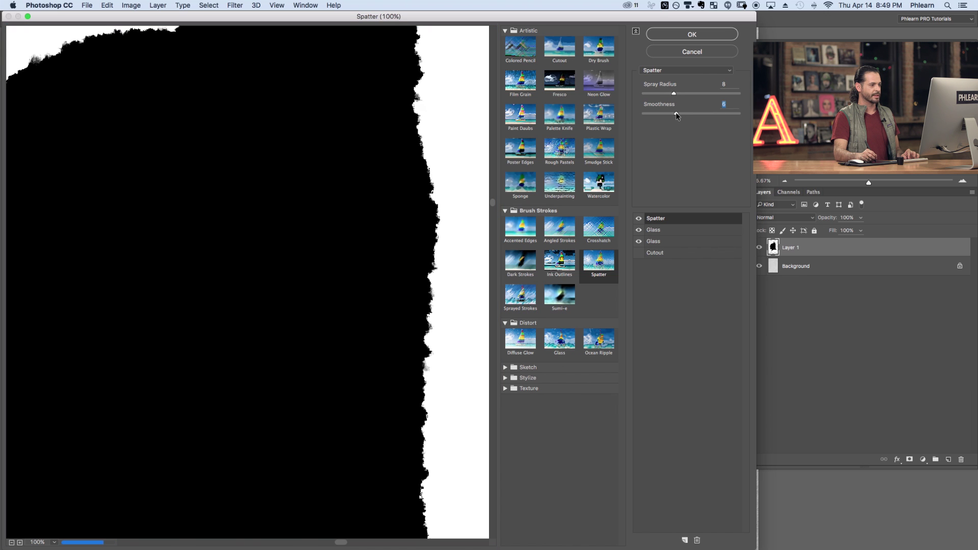
key(super+minus)
key(super+minus)
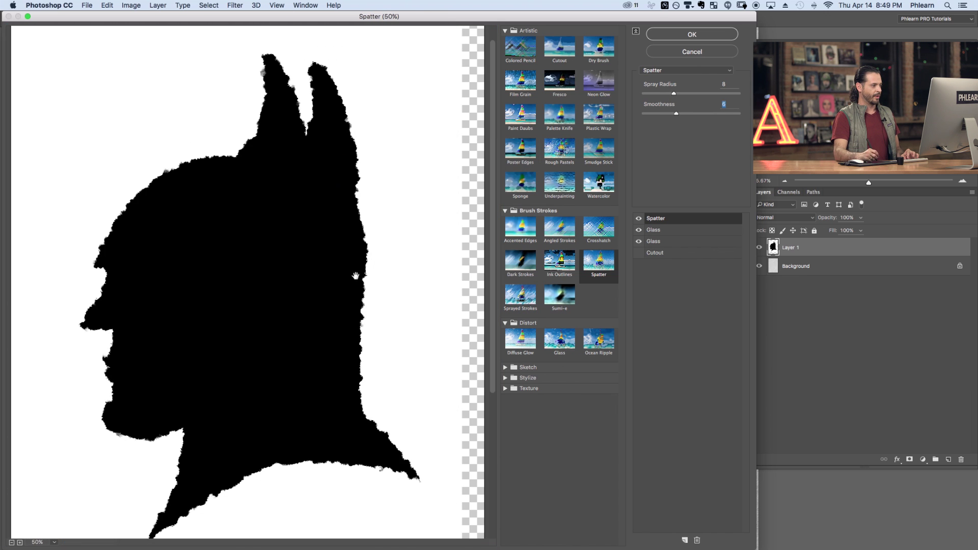
Set the middle Glass effect's Distortion to 12 and Scaling to 157%
click(639, 230)
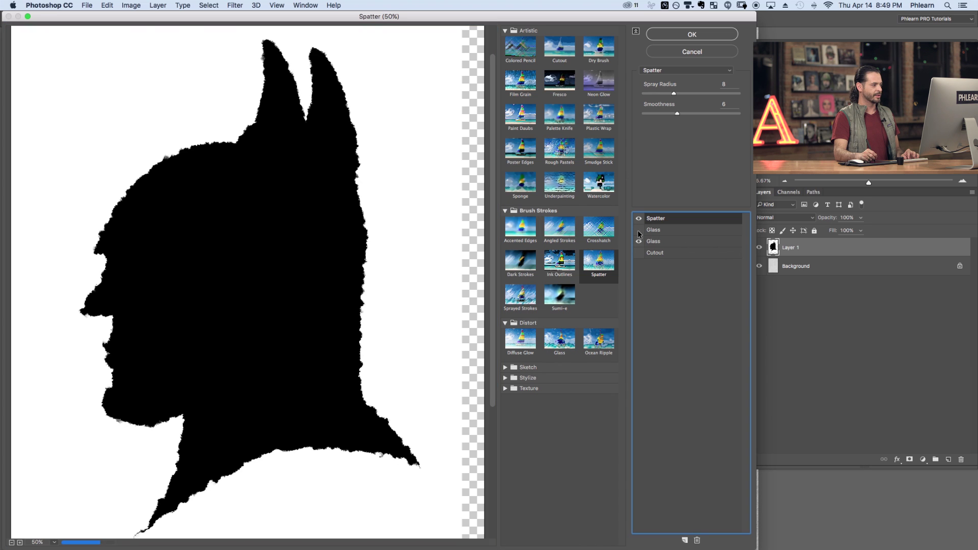
click(657, 230)
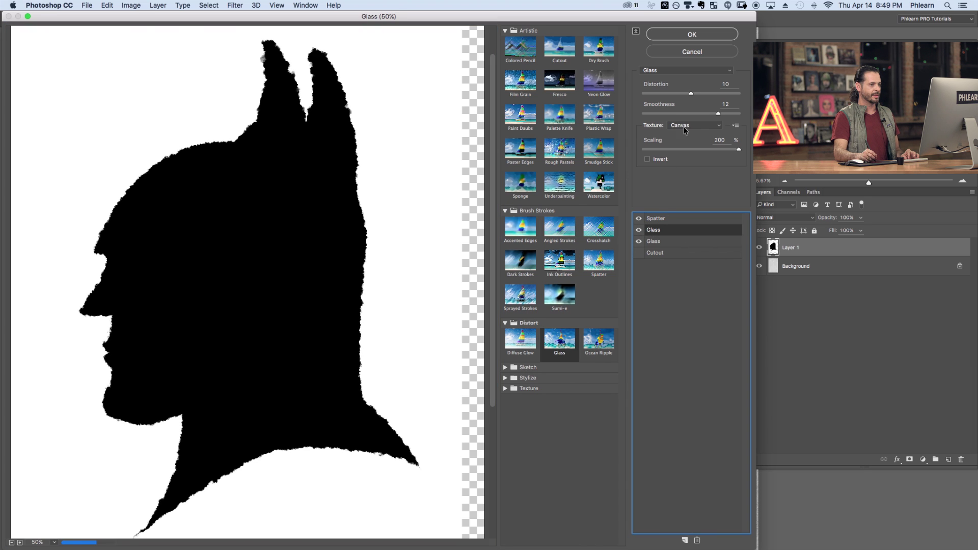
click(679, 92)
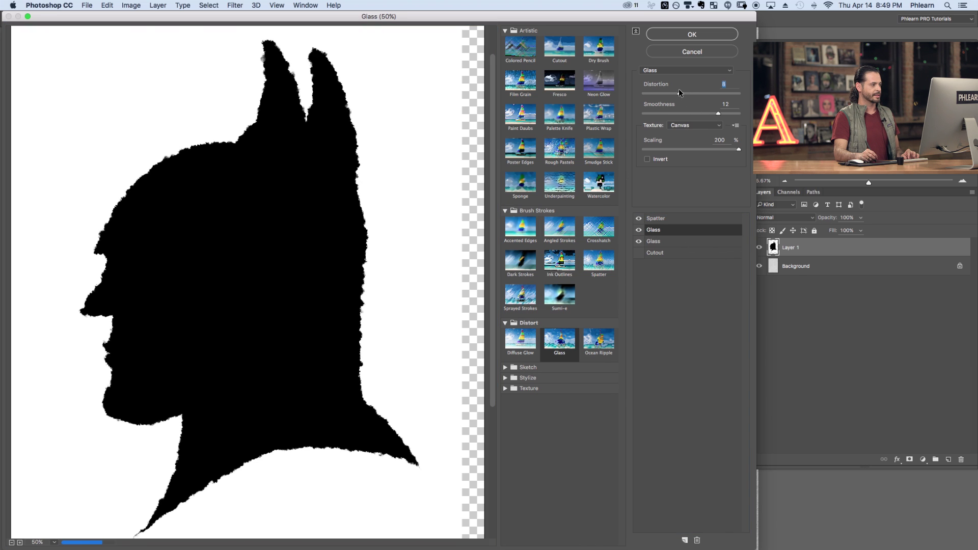
drag(679, 93, 672, 95)
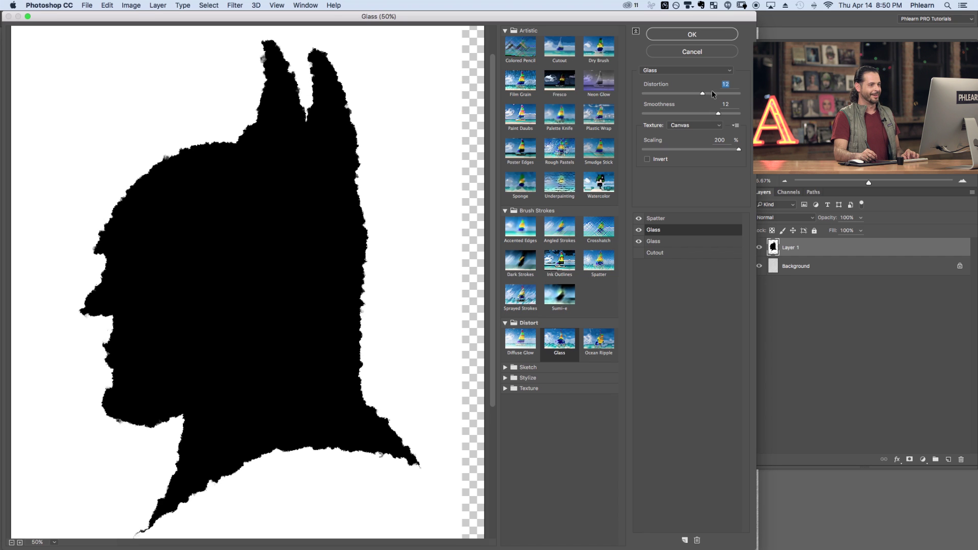
click(710, 148)
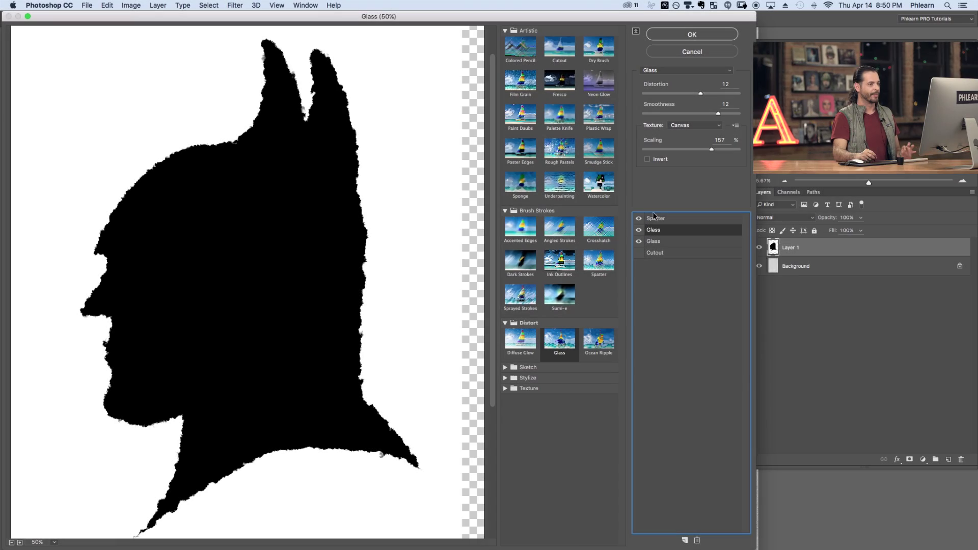
Apply the stacked Filter Gallery effects to the silhouette layer and review the roughened silhouette on the whole canvas
click(693, 37)
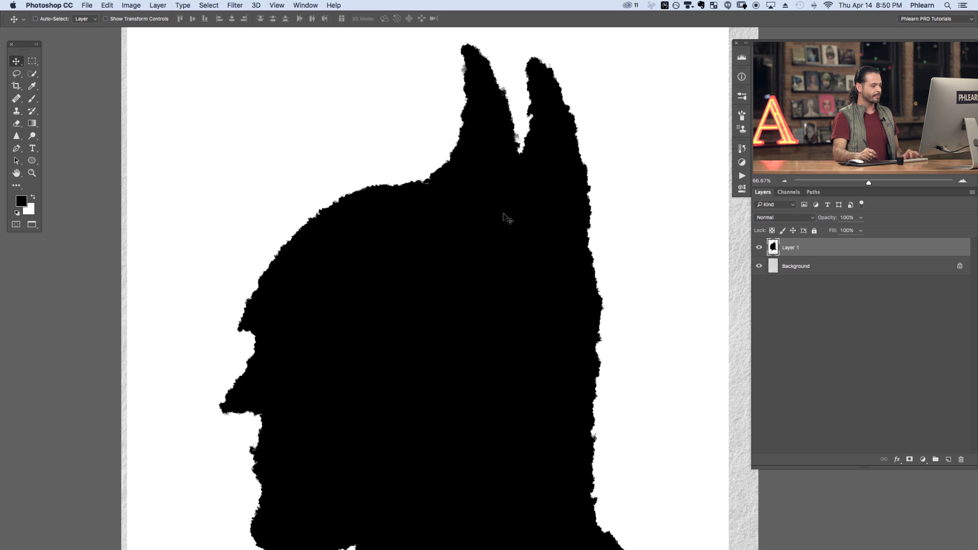
key(super+minus)
drag(539, 311, 467, 232)
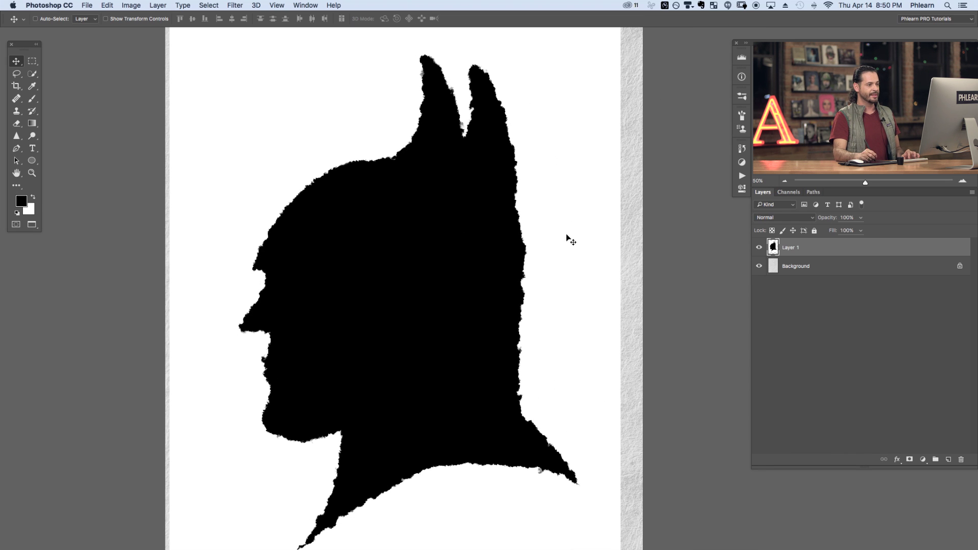
scroll(550, 232, down, 3)
scroll(550, 232, right, 3)
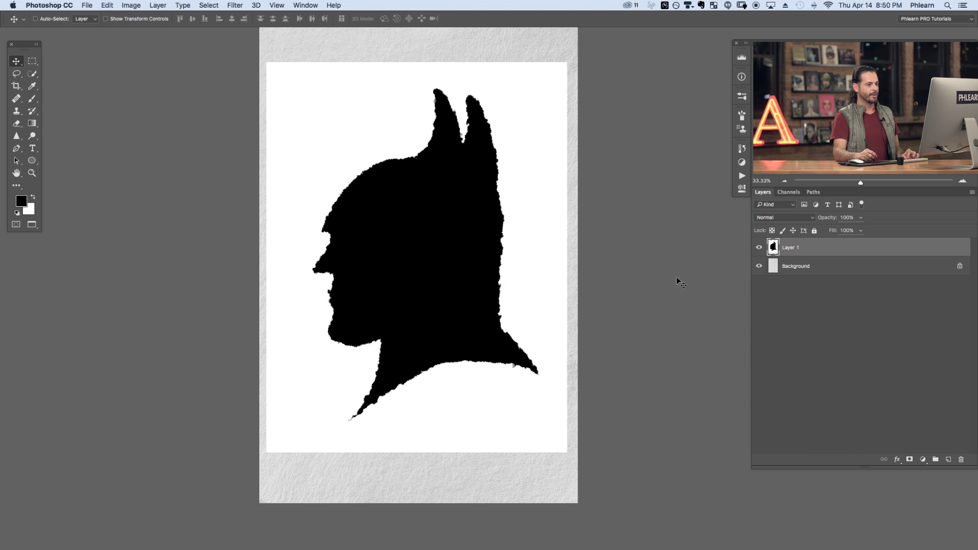
Select the black silhouette with Color Range by sampling its black fill
click(235, 6)
mouse_move(218, 6)
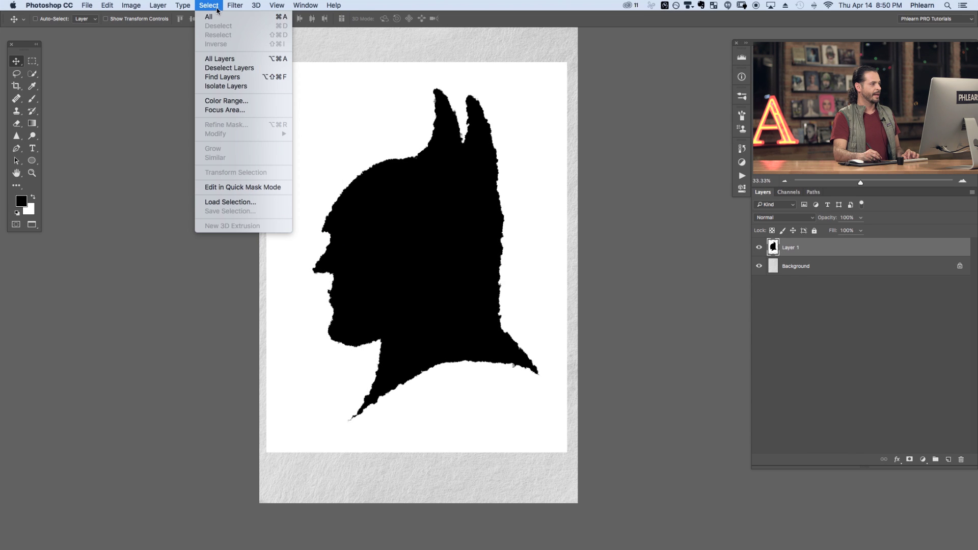
click(222, 101)
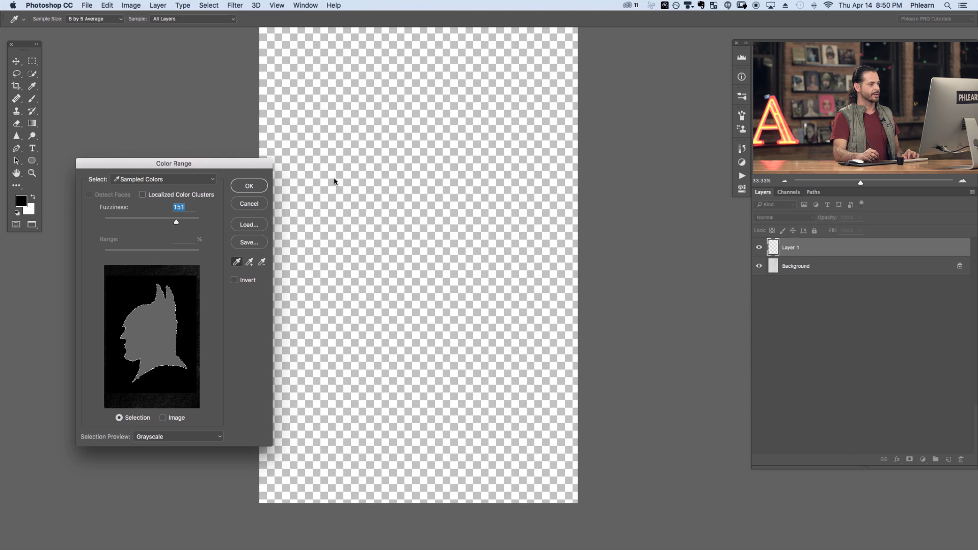
click(411, 231)
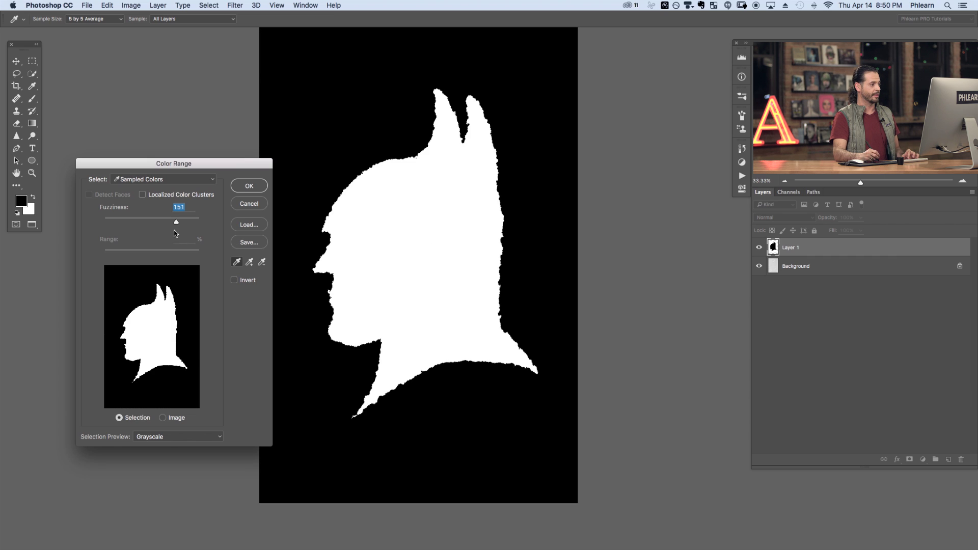
click(249, 186)
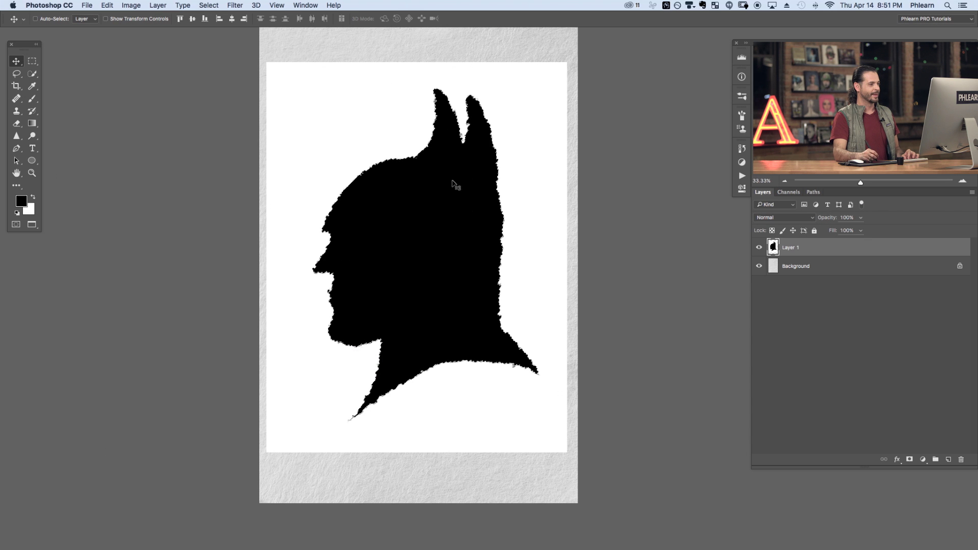
Hide the silhouette layer and mask the paper background from the selection, inverting the mask so the silhouette is cut out of the paper
click(759, 248)
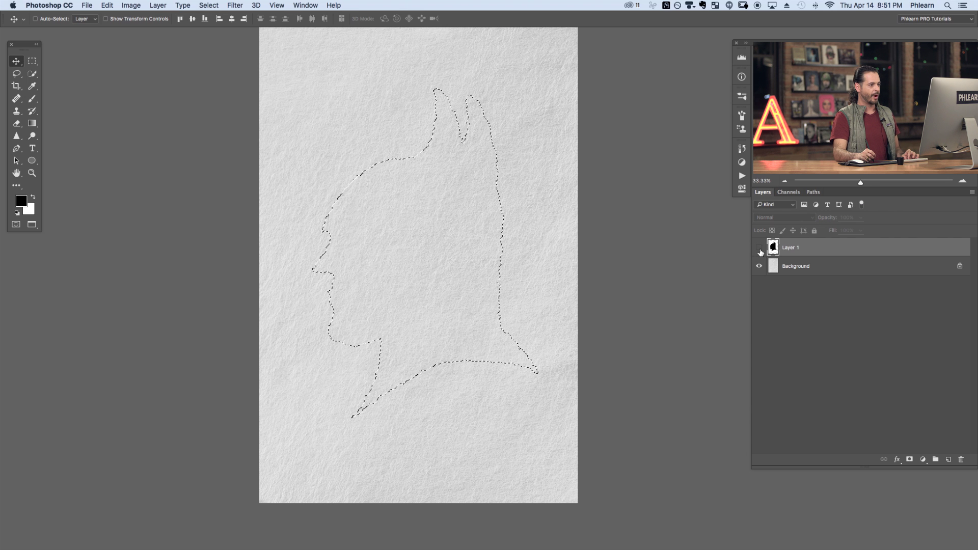
click(806, 268)
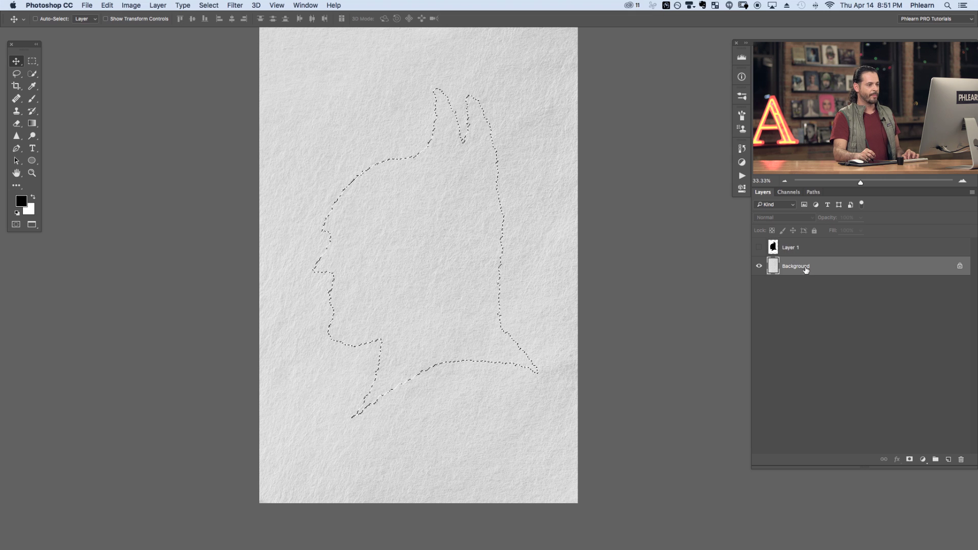
click(910, 460)
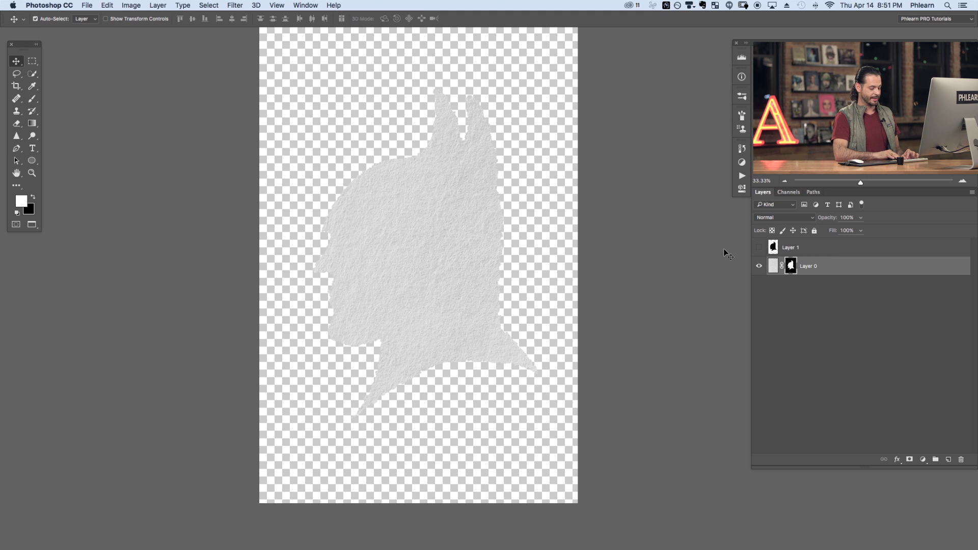
key(super+i)
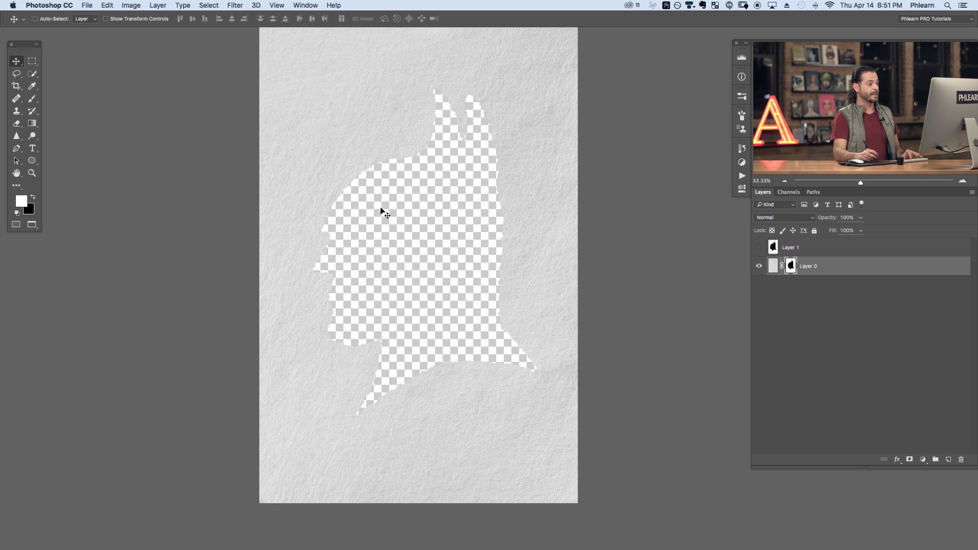
Add a black (#000000) Solid Color fill layer beneath the masked paper layer and compare with the paper hidden and shown
click(923, 459)
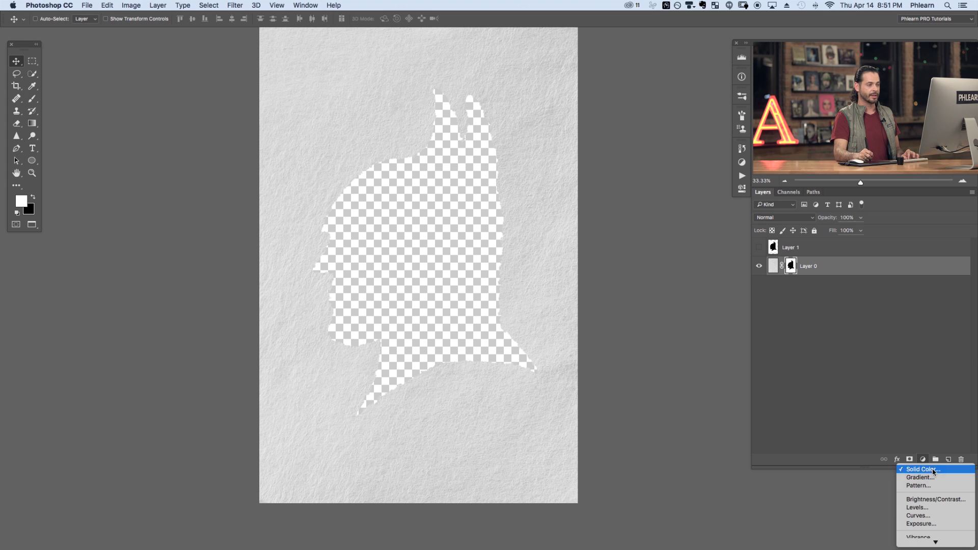
click(934, 469)
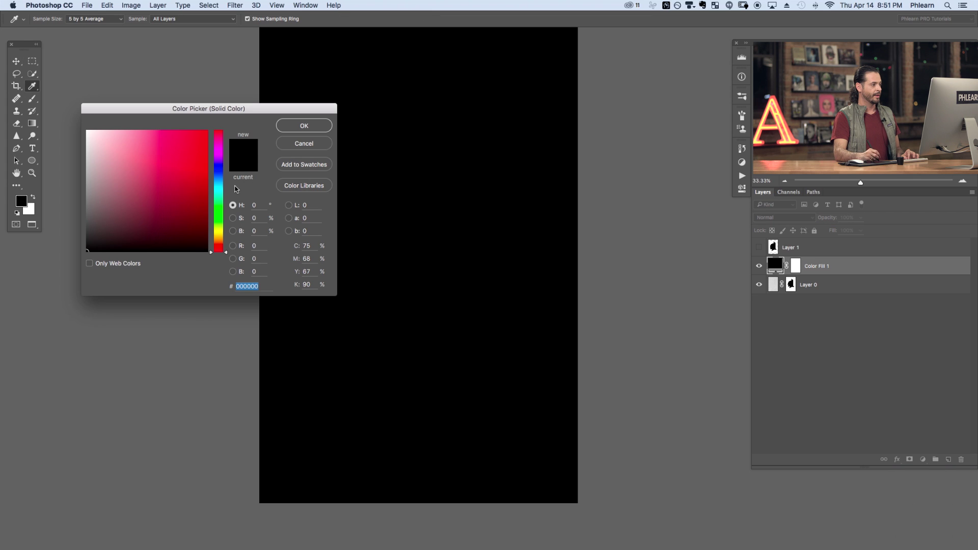
click(305, 126)
key(v)
drag(829, 272, 834, 297)
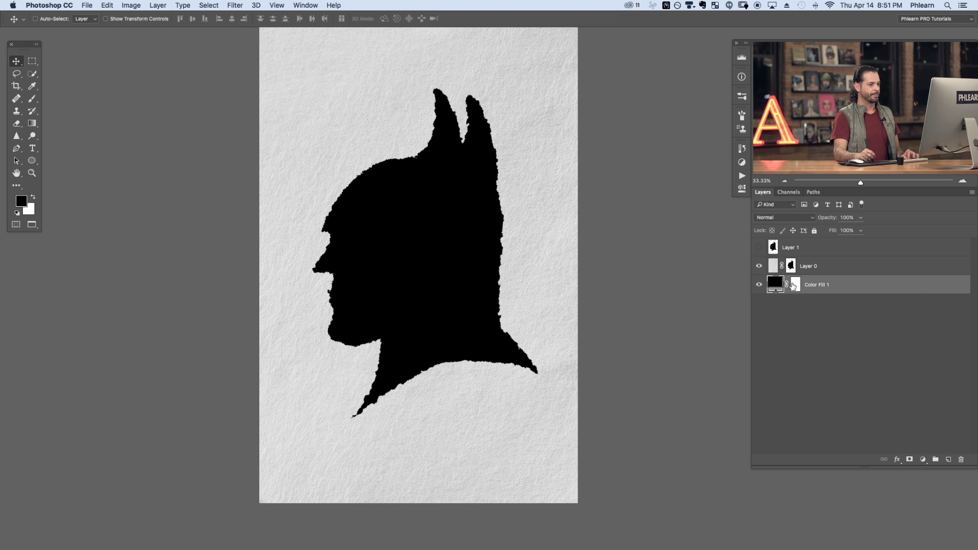
click(759, 266)
click(758, 267)
Examine the torn edges between the paper and the black silhouette up close along the back, chin and neck
key(super+1)
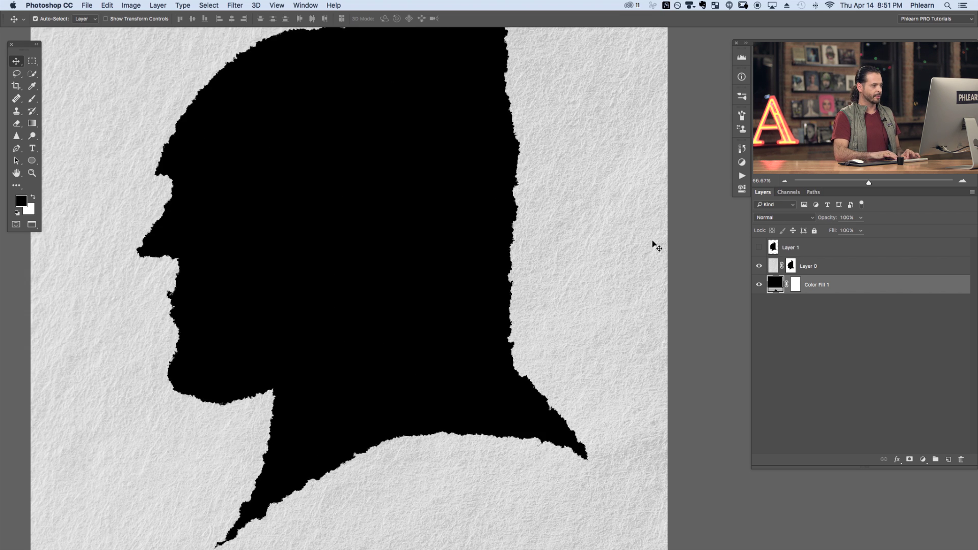
key(super+plus)
key(super+plus)
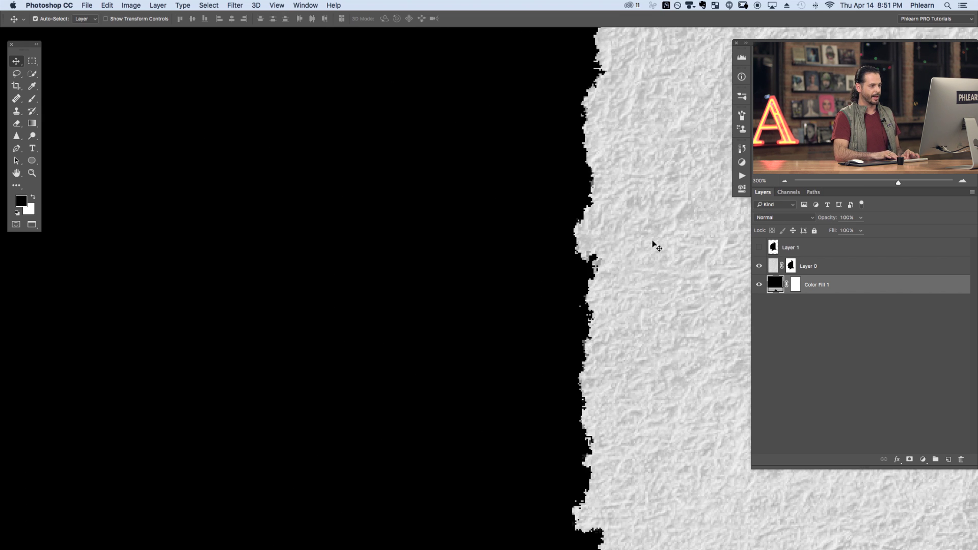
key(super+minus)
key(super+minus)
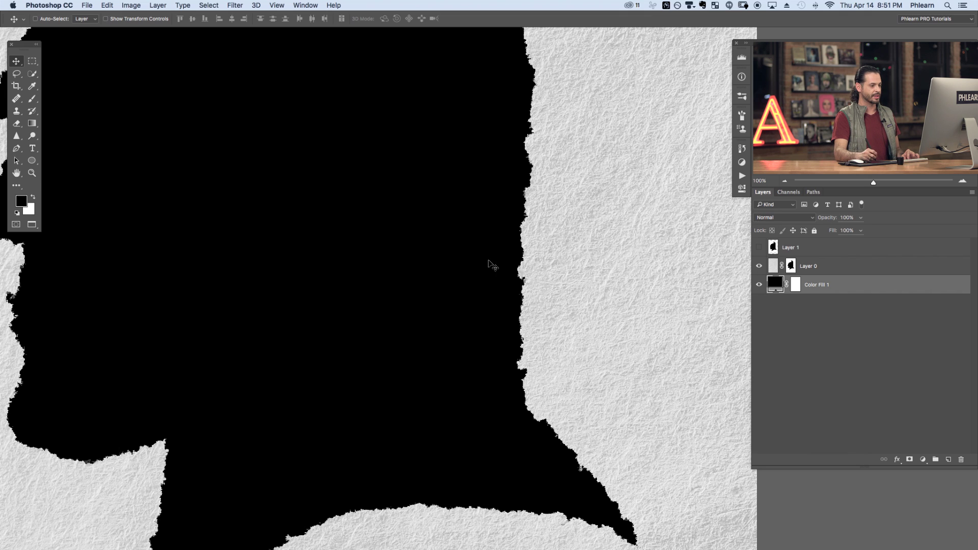
drag(459, 336, 487, 212)
drag(365, 367, 517, 305)
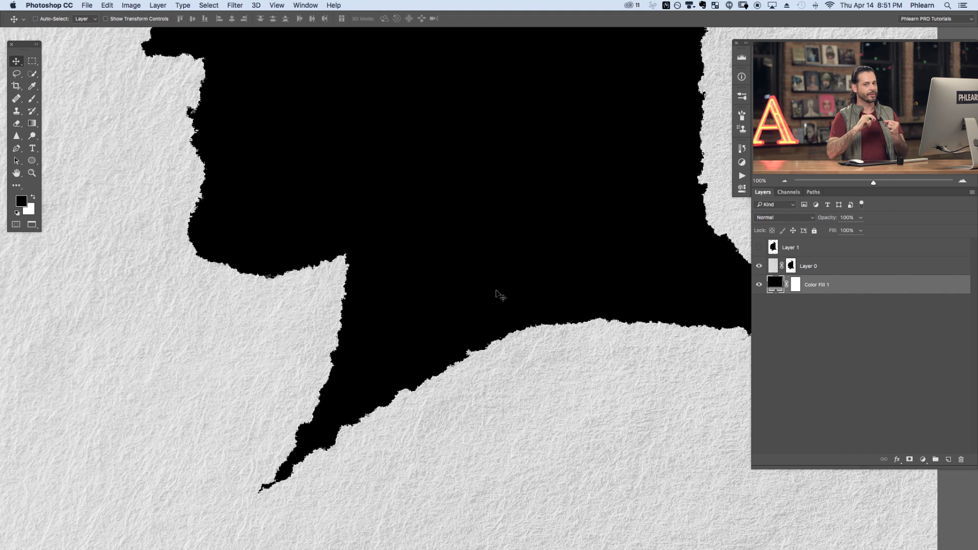
key(super+minus)
key(super+minus)
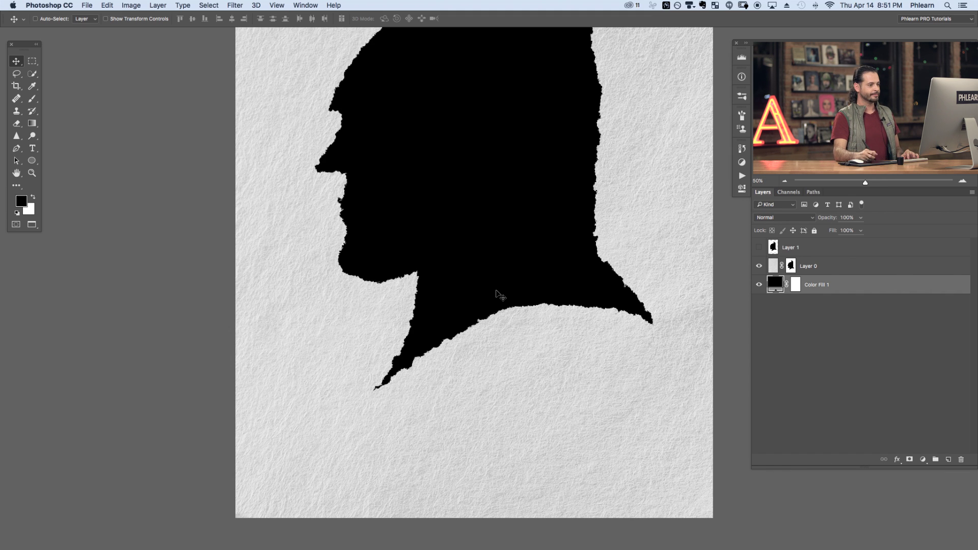
drag(573, 247, 559, 254)
Create a new empty layer directly above the masked paper layer
click(823, 269)
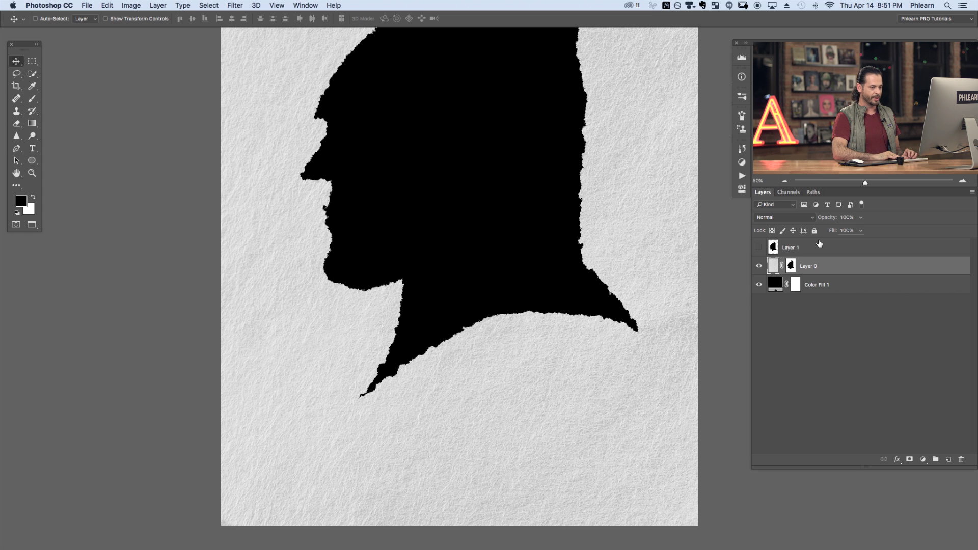
key(super+alt+shift+n)
key(super+1)
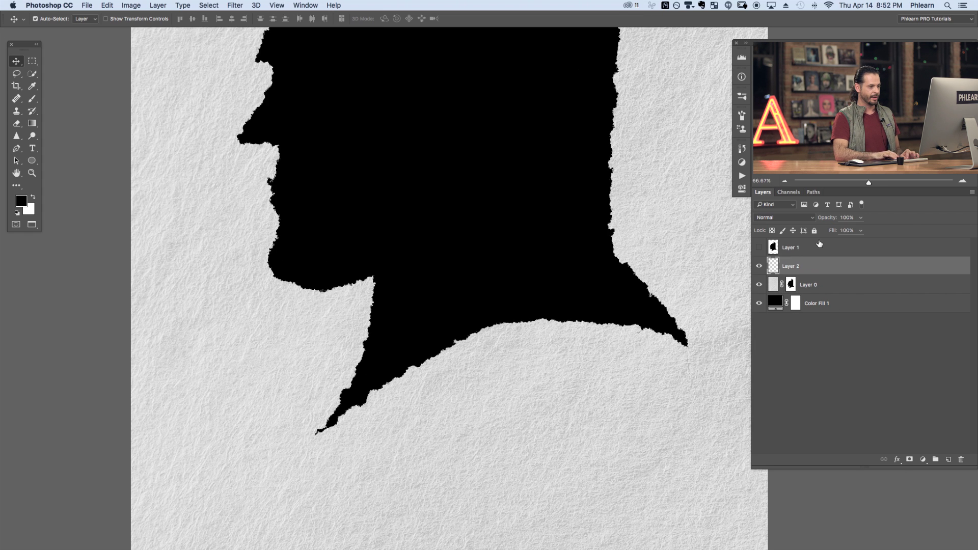
Outline a thin, jagged sliver of paper with the Lasso along the curved torn edge below the neck
drag(603, 348, 538, 341)
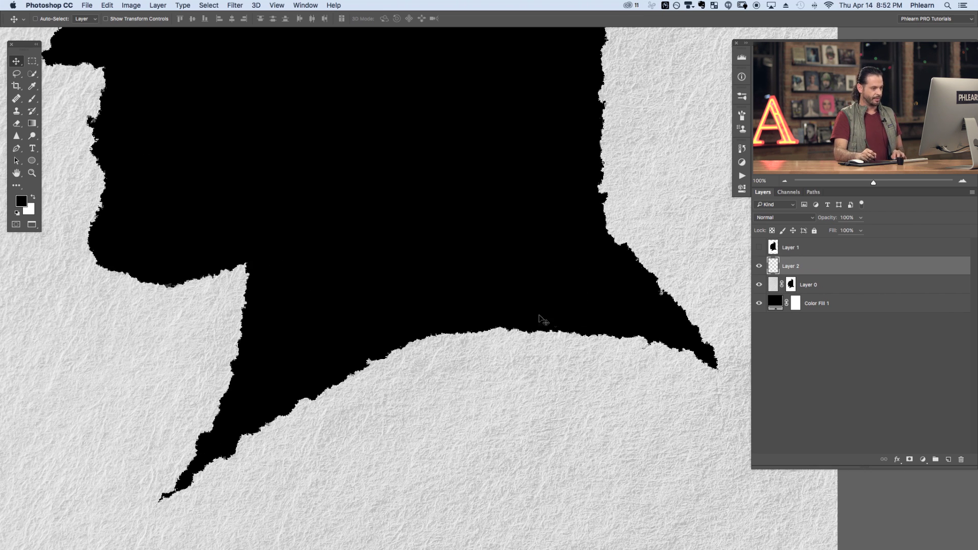
key(l)
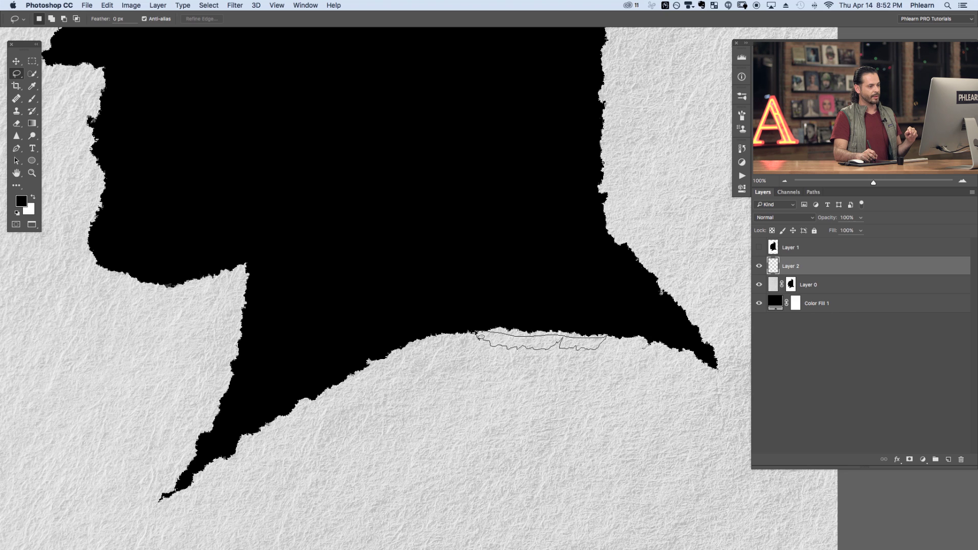
drag(476, 335, 475, 333)
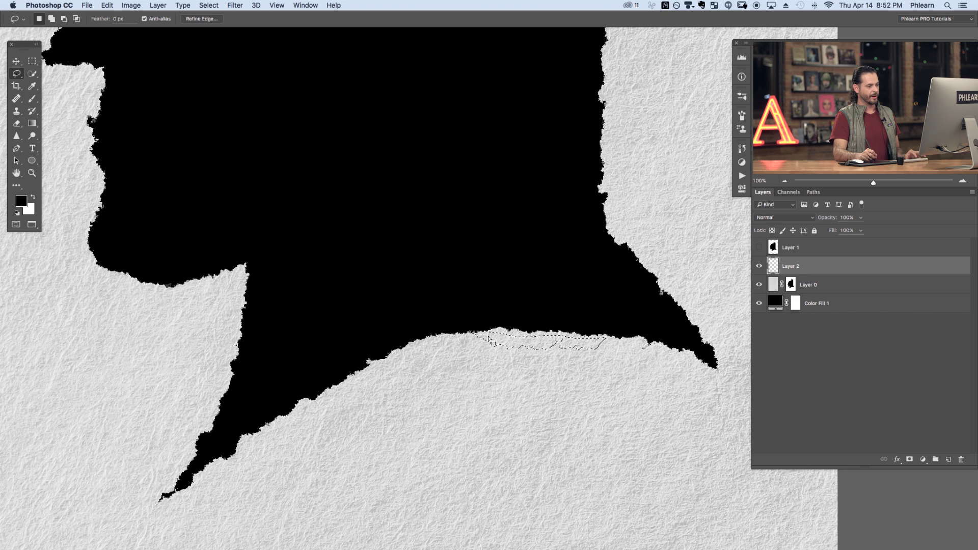
Inspect the jagged selection up close and zoomed out as a Quick Mask overlay, and return to the normal selection
key(super+equal)
key(super+equal)
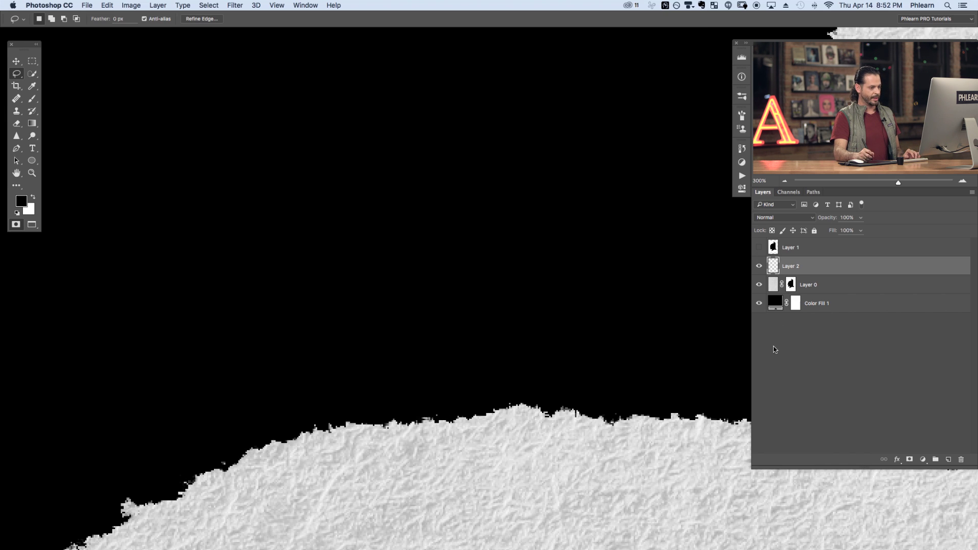
key(q)
scroll(664, 392, down, 5)
scroll(530, 343, right, 8)
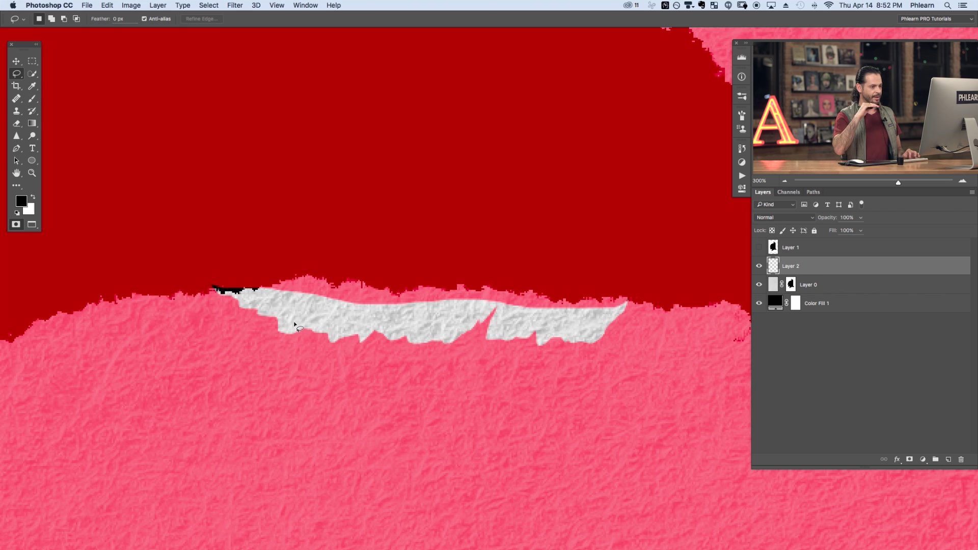
key(super+minus)
key(super+minus)
key(super+minus)
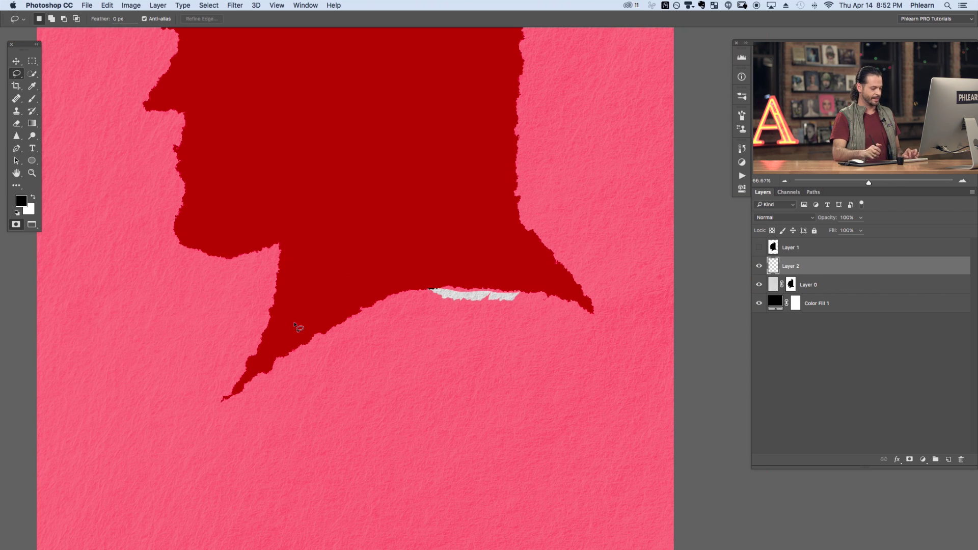
key(q)
key(super+plus)
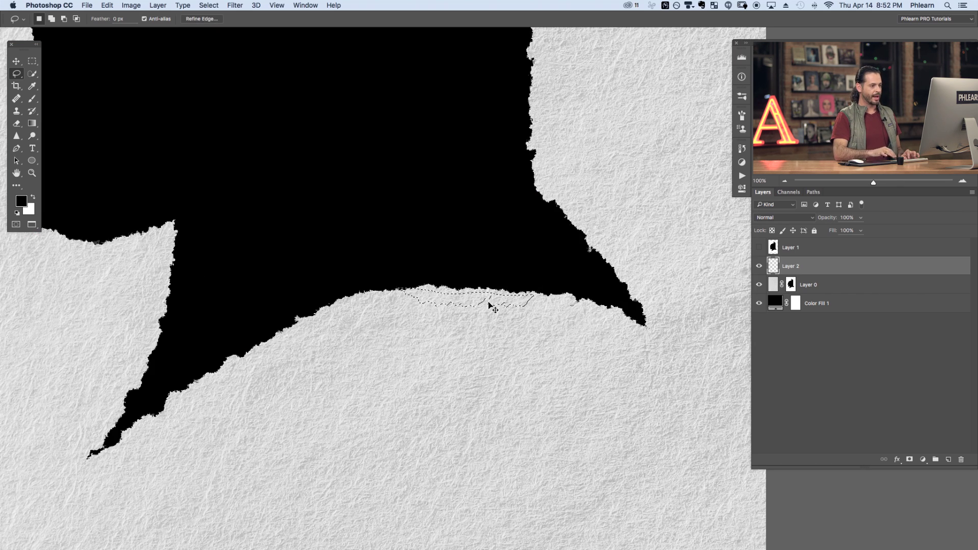
Invert the selection so it covers everything except the jagged paper sliver
drag(503, 337, 486, 346)
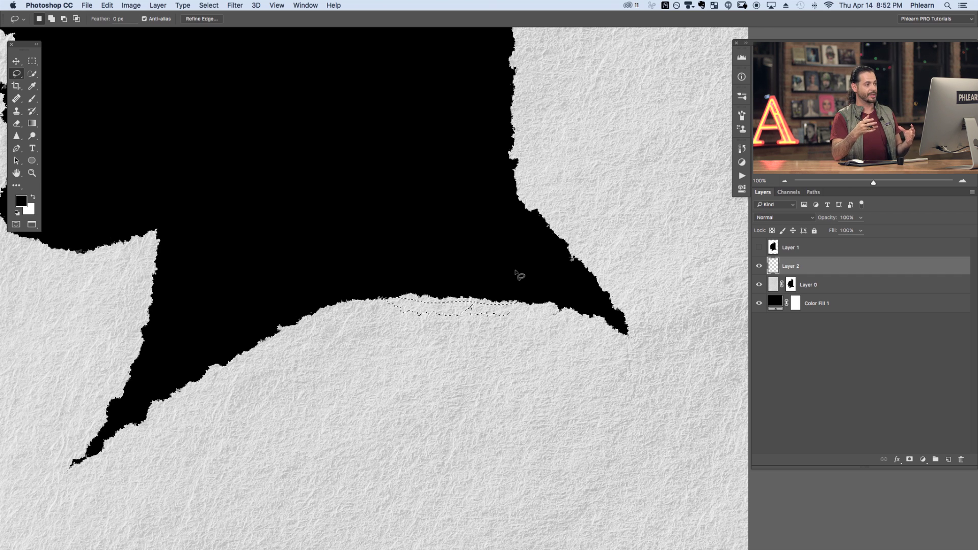
click(209, 5)
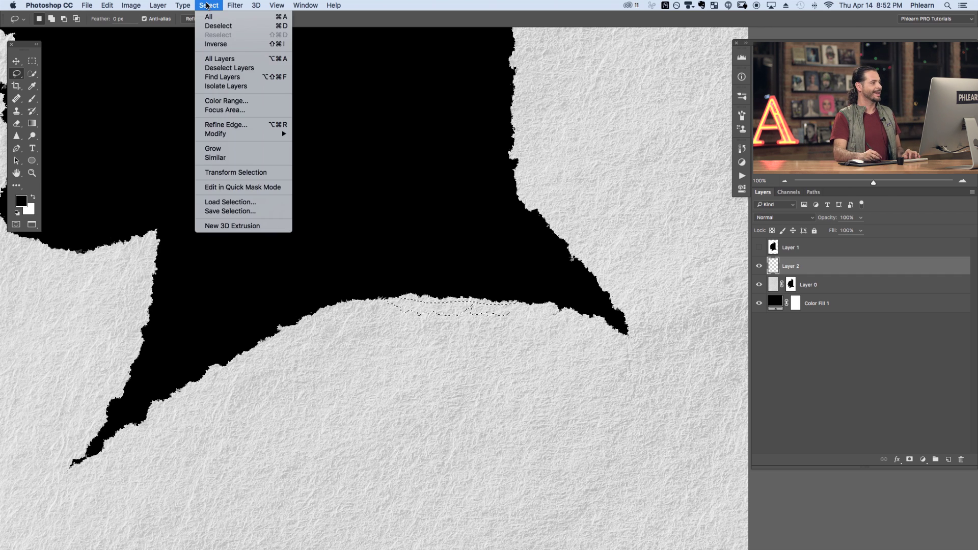
click(220, 45)
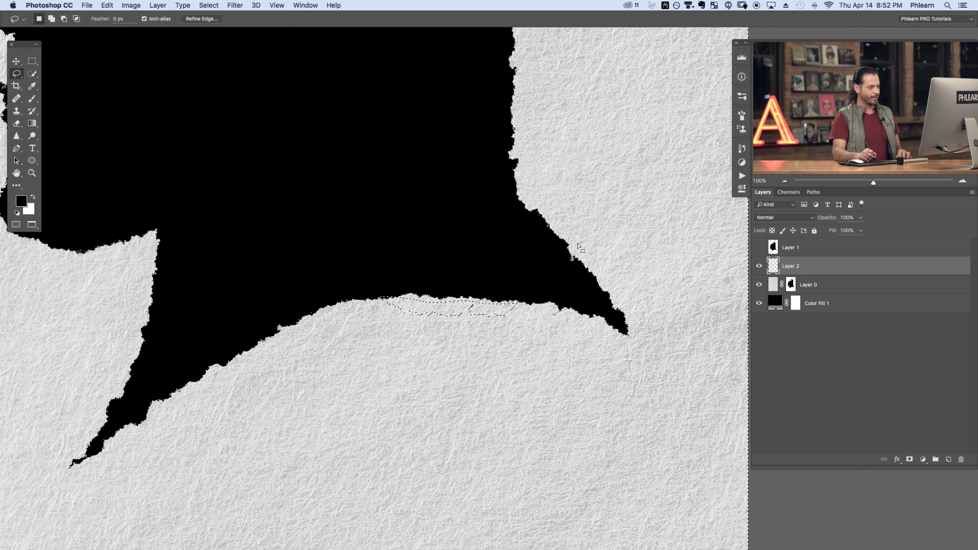
Try painting black over the area around the sliver with a hard-edged brush, and undo the stroke
key(b)
mouse_move(257, 304)
mouse_down()
mouse_move(404, 264)
mouse_move(505, 299)
mouse_move(431, 303)
mouse_move(395, 282)
mouse_move(425, 345)
mouse_move(361, 365)
mouse_move(510, 333)
mouse_move(435, 372)
mouse_move(540, 391)
mouse_move(414, 387)
mouse_move(565, 343)
mouse_up()
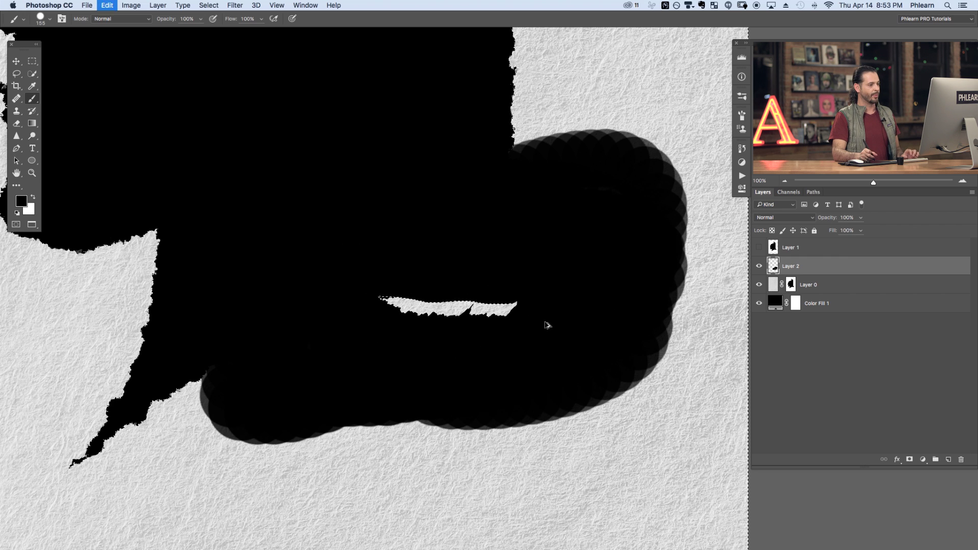
key(super+z)
Set the 155 px brush to 0% hardness and paint a soft black shadow around the sliver's jagged lower edge
drag(451, 305, 451, 306)
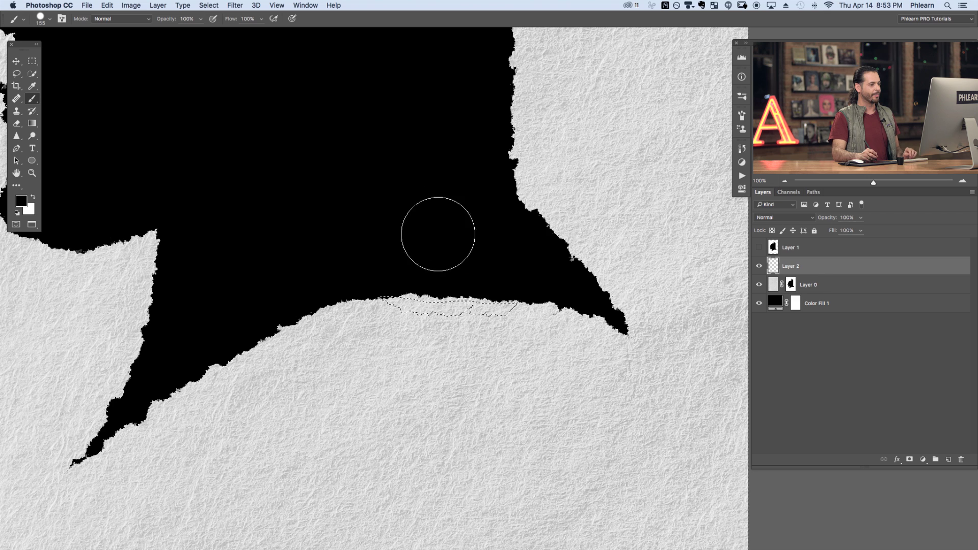
right_click(374, 227)
drag(448, 269, 424, 272)
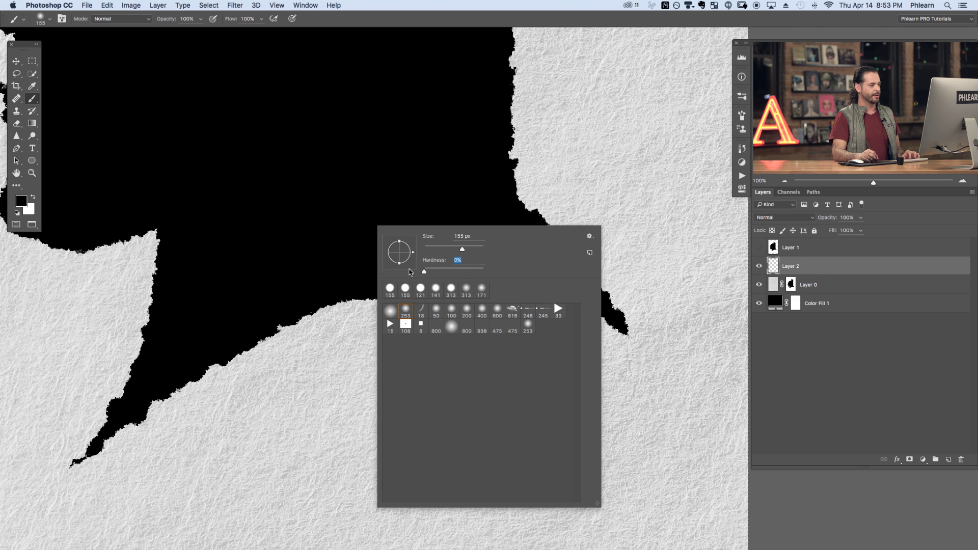
click(343, 270)
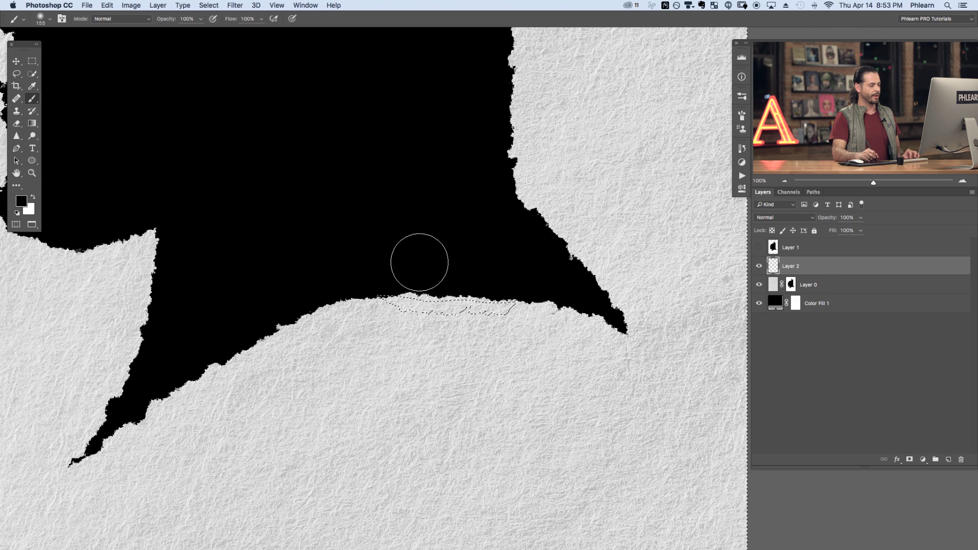
mouse_move(412, 280)
mouse_down()
mouse_move(442, 281)
mouse_move(408, 284)
mouse_move(506, 283)
mouse_up()
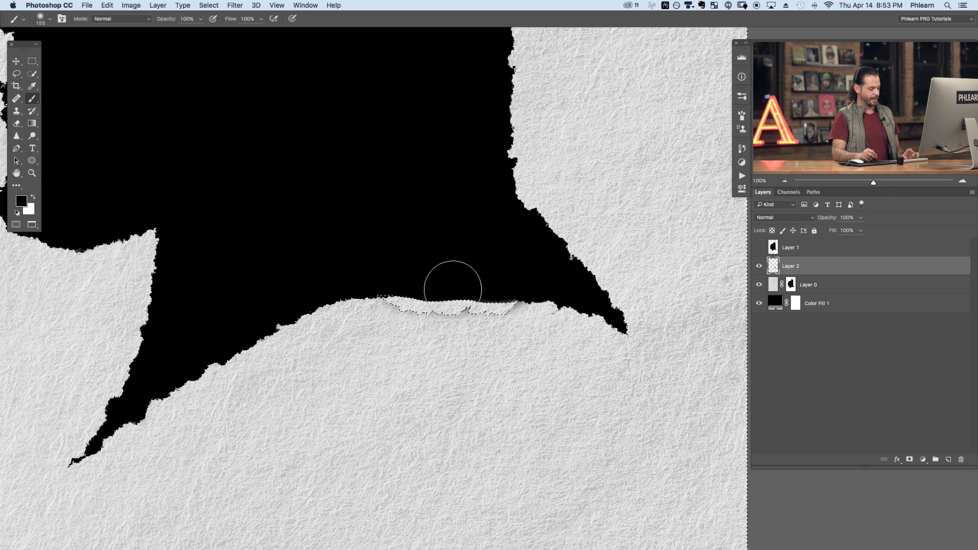
Hide the selection outline and deepen the black shadow around the sliver with a 57 px soft brush
key(super+d)
drag(465, 292, 437, 294)
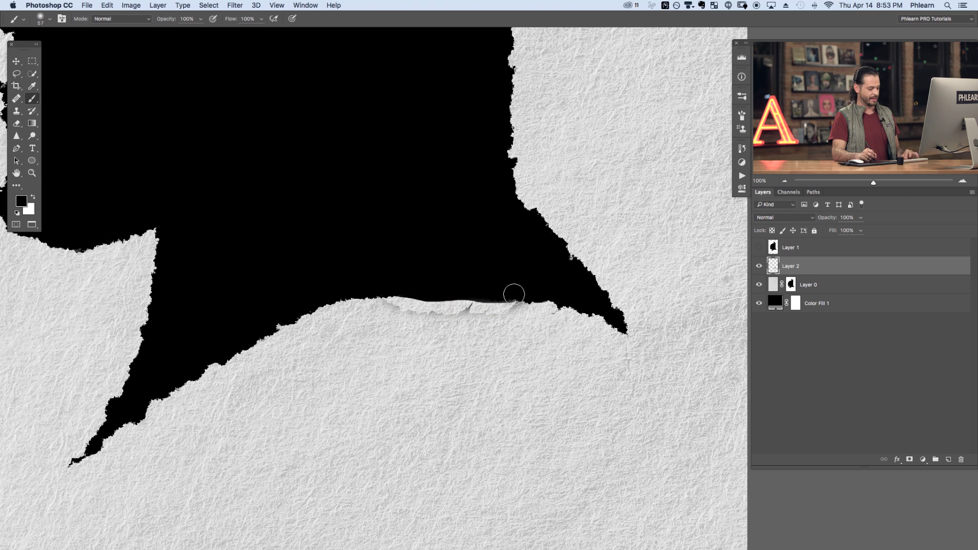
key(super+shift+i)
key(super+h)
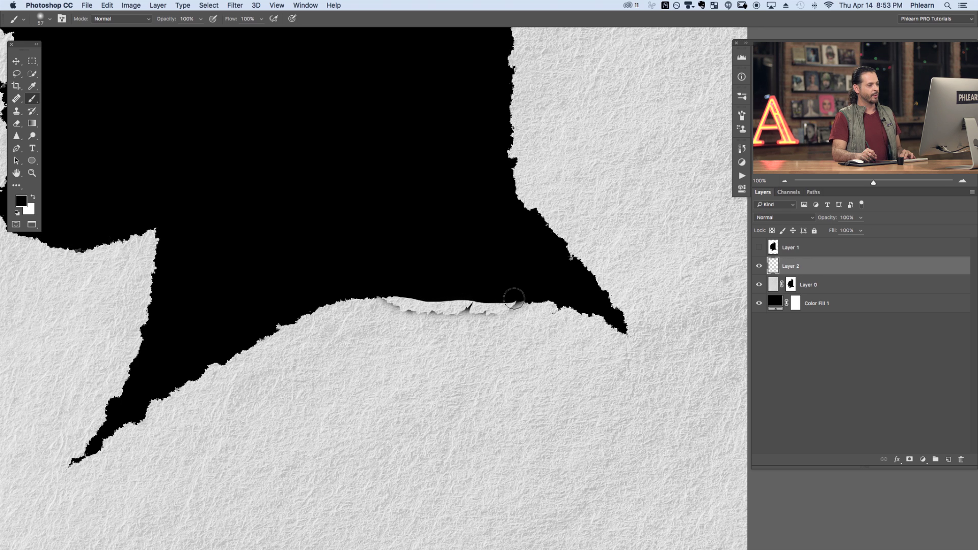
Erase the excess shadow at the right end of the paper sliver with a 57 px eraser
key(e)
mouse_move(527, 313)
mouse_down()
mouse_move(511, 313)
mouse_move(557, 297)
mouse_up()
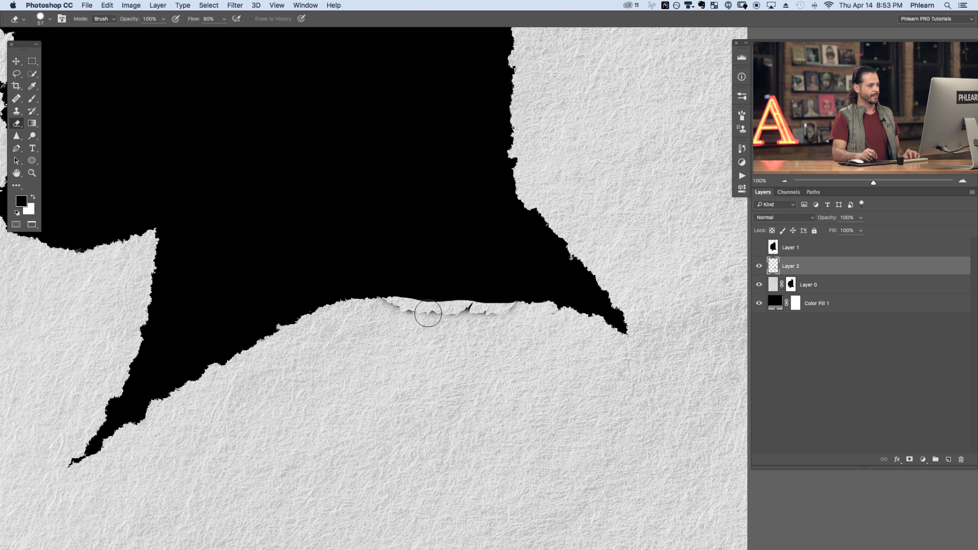
key(super+minus)
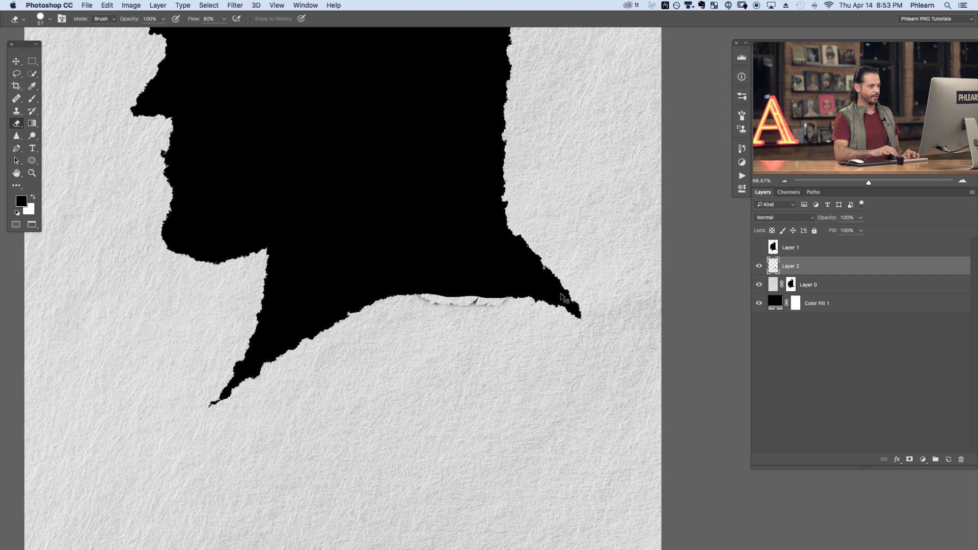
drag(544, 327, 558, 333)
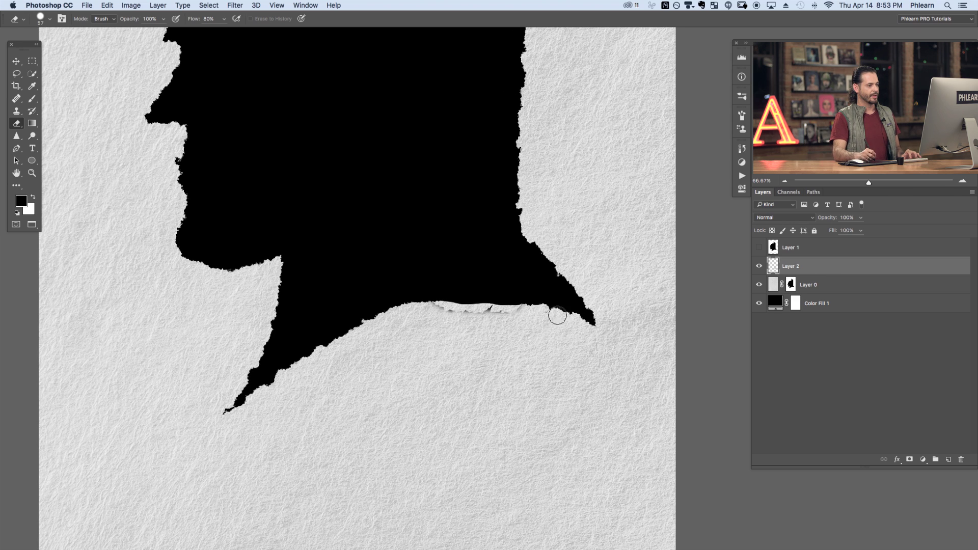
Compare the torn edge with the shadow layer hidden and shown
click(759, 266)
click(759, 266)
click(759, 266)
click(759, 265)
Refine the shadow beneath the sliver, alternating between a 48 px soft black brush and the eraser
key(b)
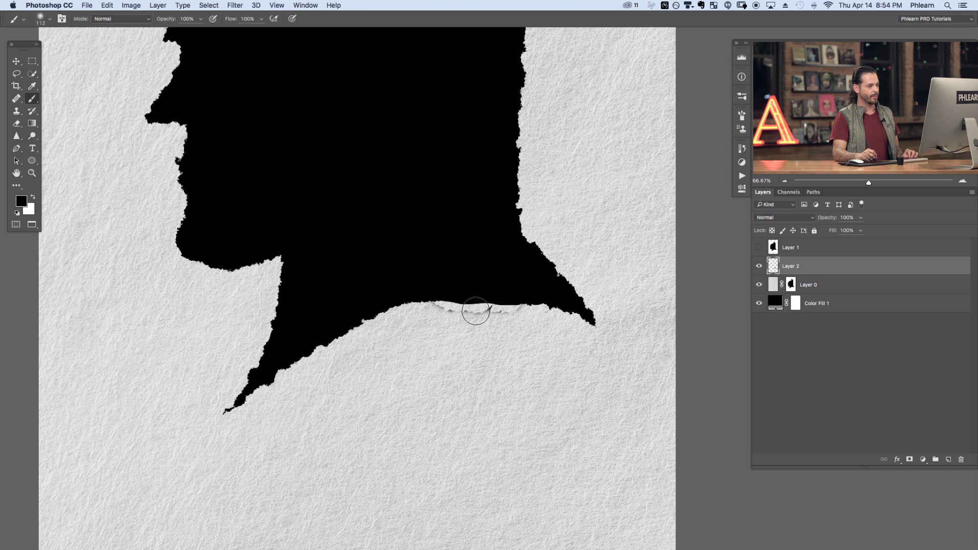
drag(480, 311, 481, 312)
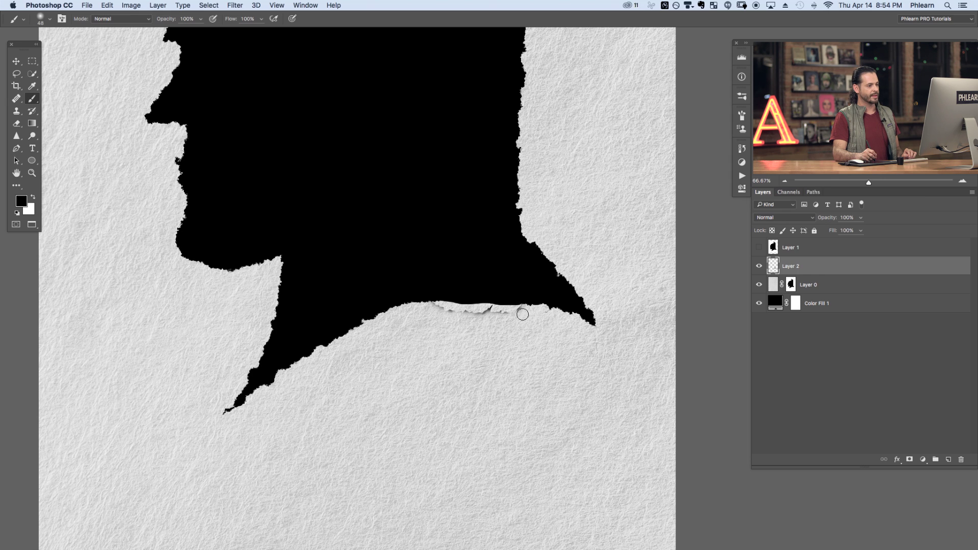
key(e)
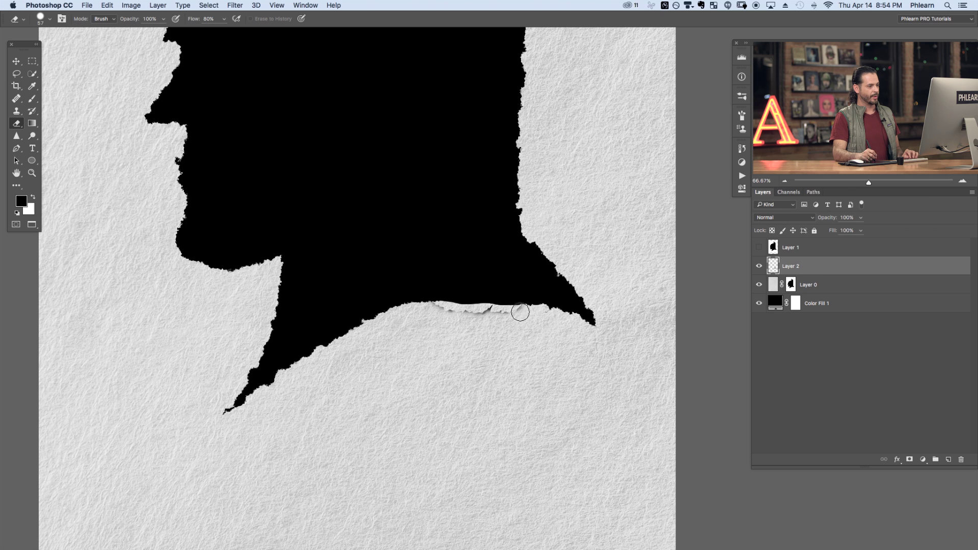
key(b)
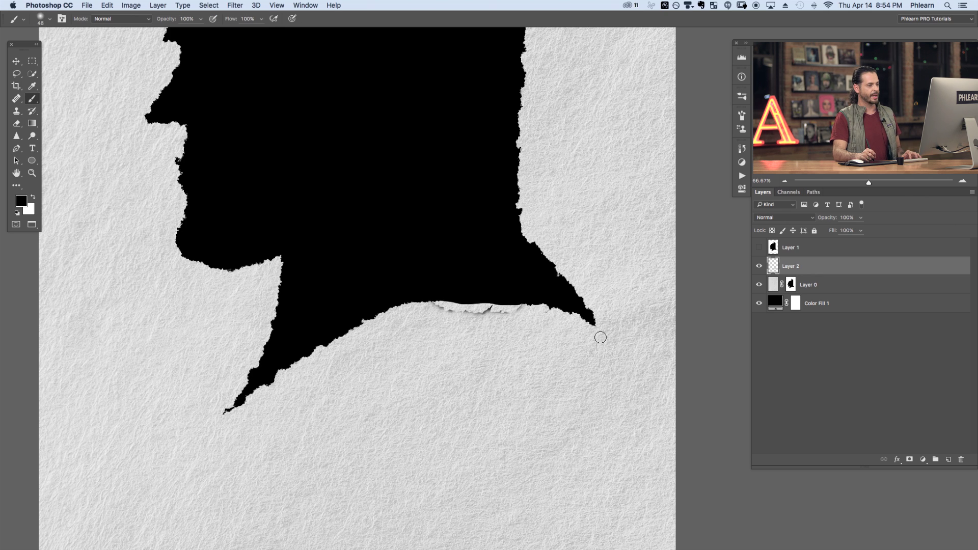
drag(558, 370, 543, 377)
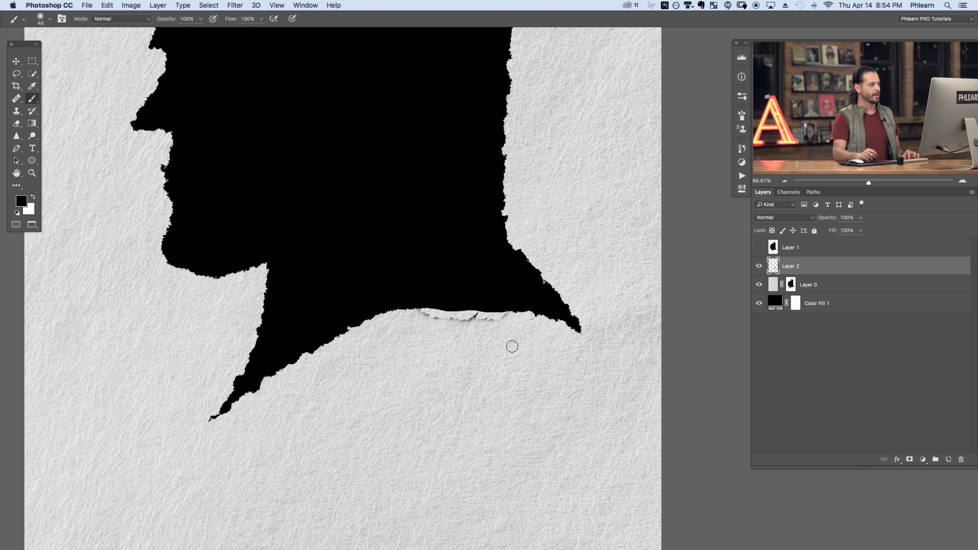
Invert the selection back to the sliver and paint a soft white highlight on it with a 140 px brush at 30% opacity
click(215, 7)
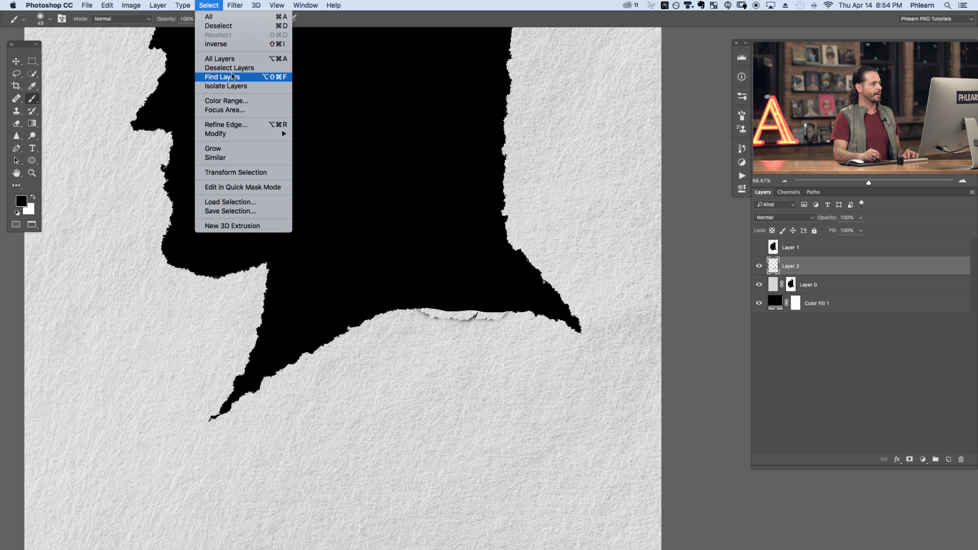
mouse_move(228, 134)
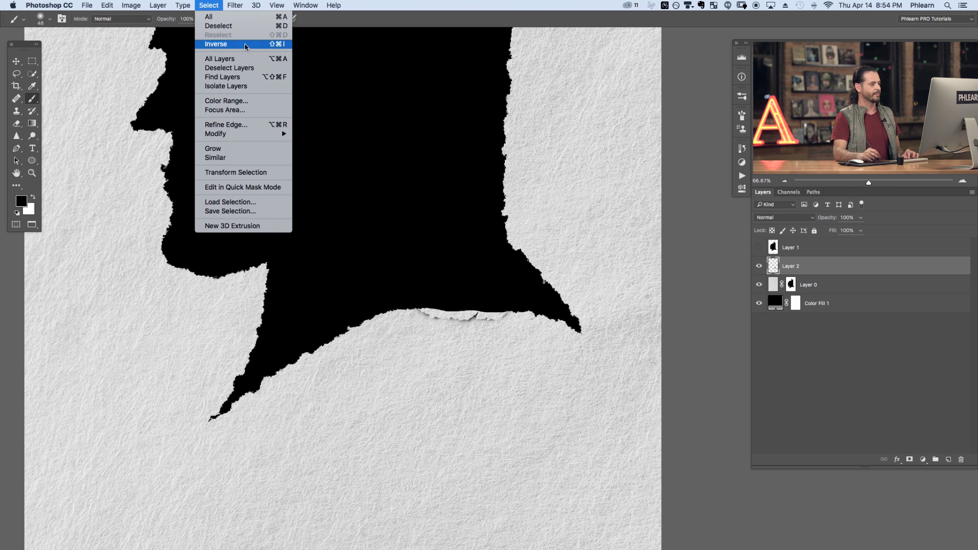
click(216, 44)
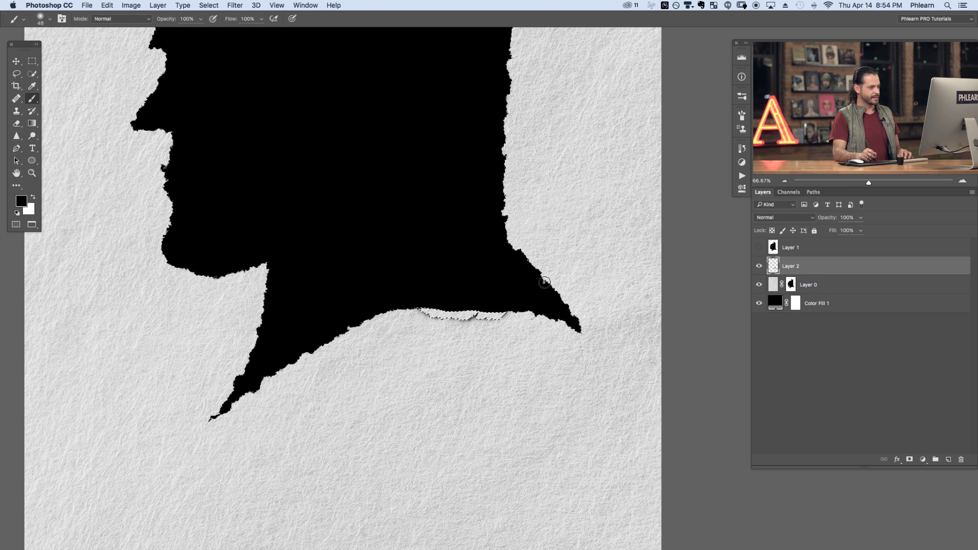
key(x)
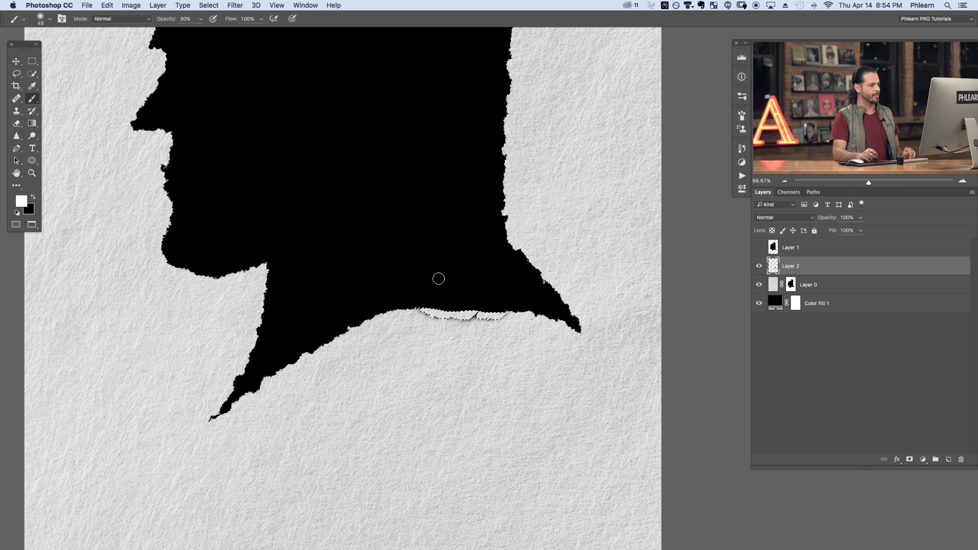
drag(413, 275, 428, 275)
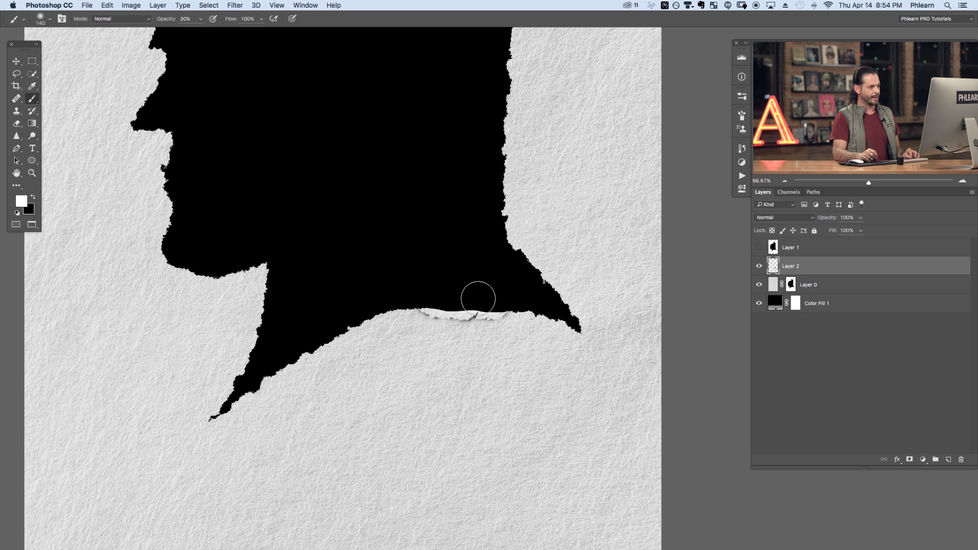
Compare the sliver up close with and without the white highlight, keeping the highlight
key(super+plus)
key(super+plus)
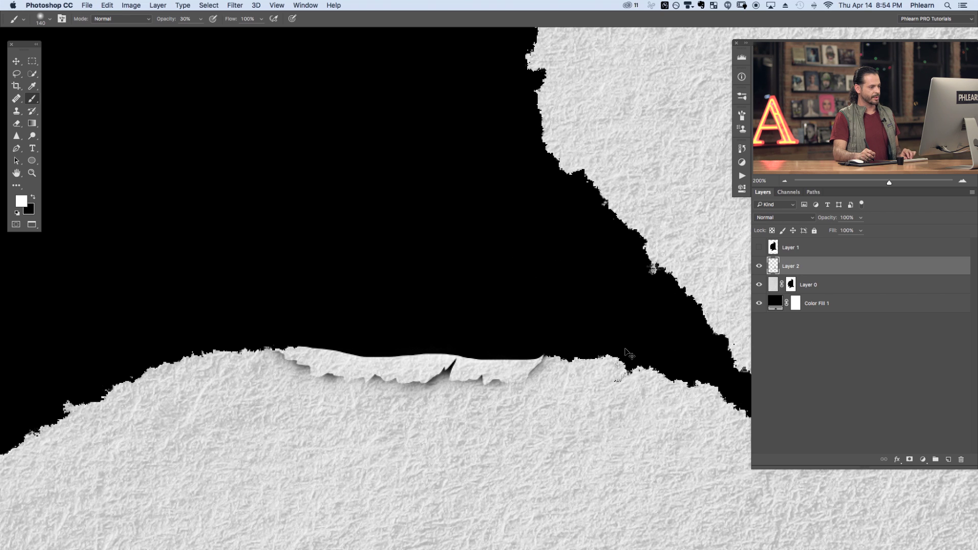
key(super+z)
key(super+z)
key(super+z)
key(super+z)
key(super+minus)
key(super+minus)
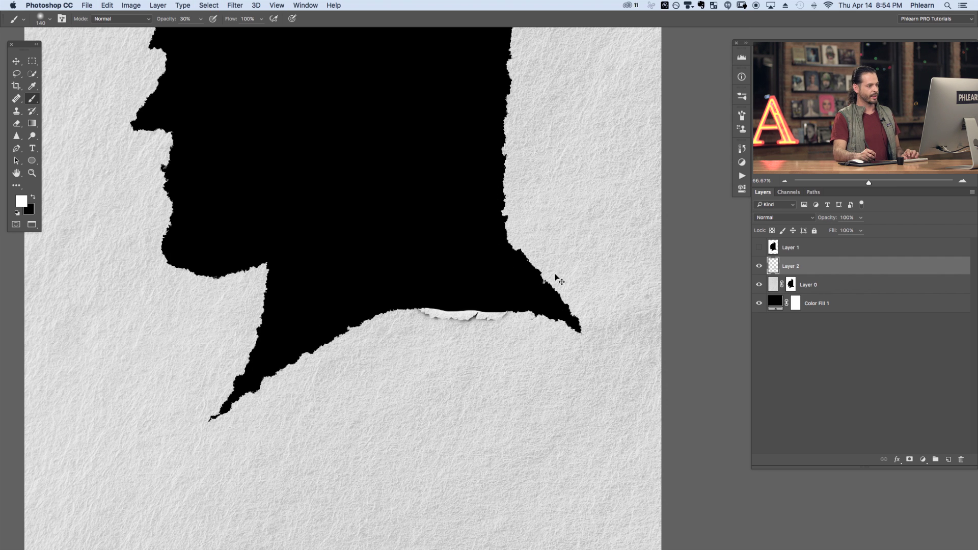
Create a new empty layer directly above the layer with the first flap's shadow and highlight
drag(520, 239, 498, 282)
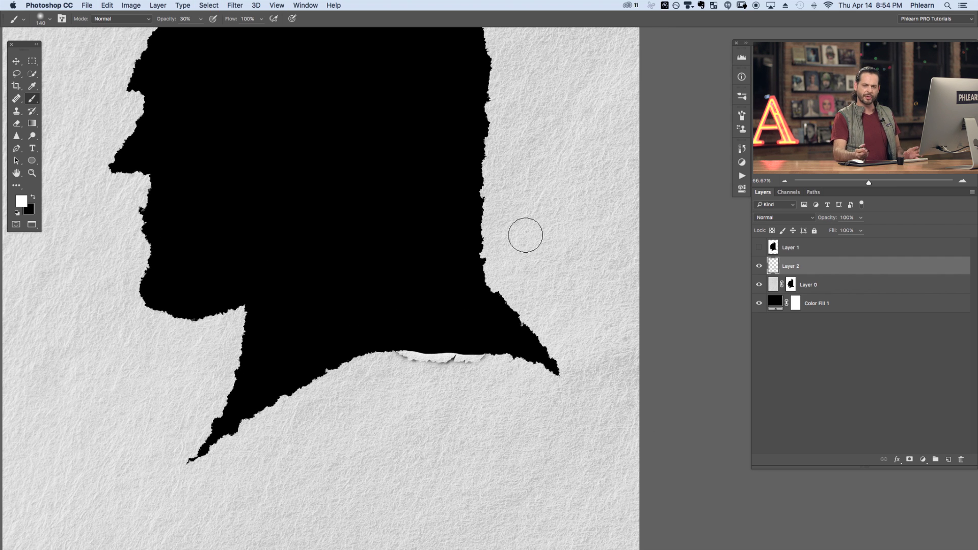
key(super+alt+shift+n)
Outline a thin jagged sliver of paper along the back of the neck with the Lasso and invert the selection
key(super+plus)
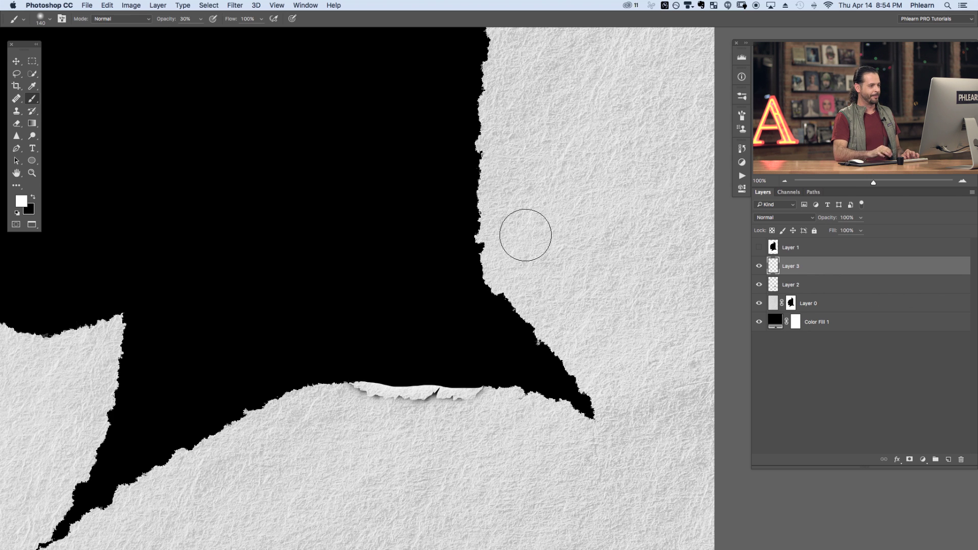
drag(507, 190, 453, 276)
key(l)
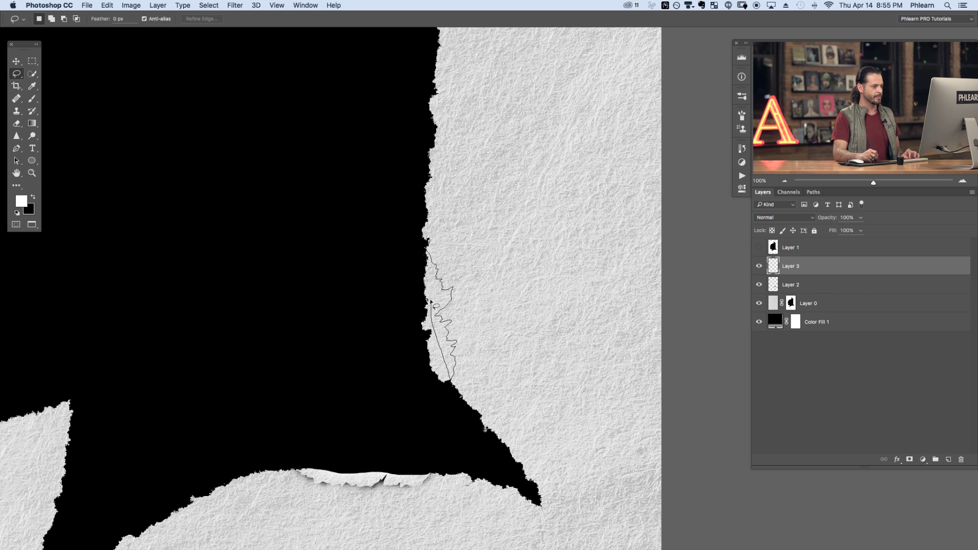
drag(429, 253, 430, 254)
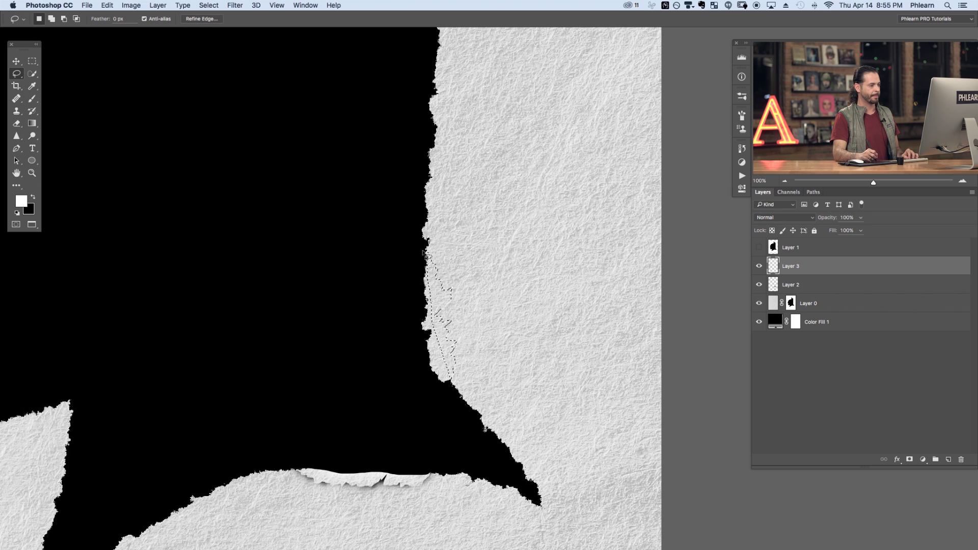
click(209, 6)
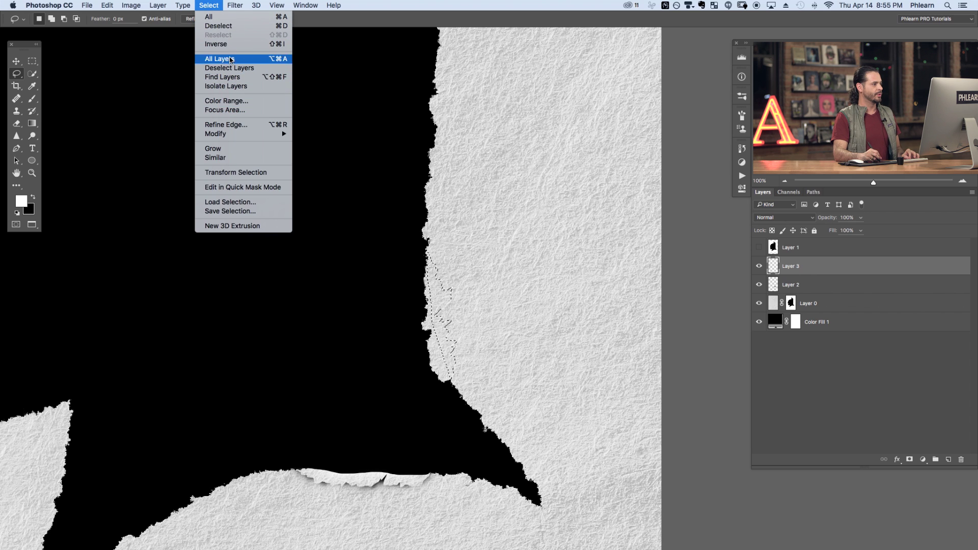
click(230, 44)
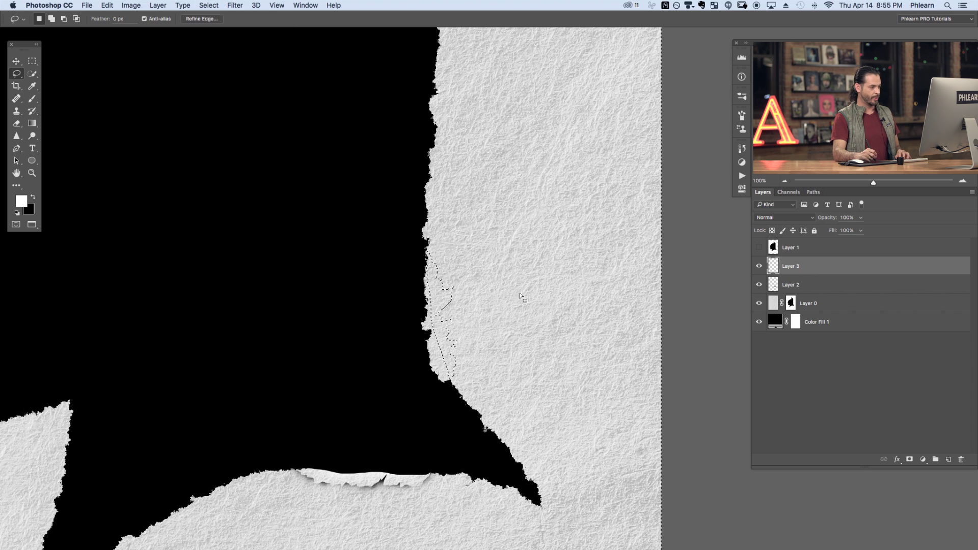
Paint shadow around the neck sliver with a soft black brush at 100% opacity, covering the old edge and shading the jagged outline
key(b)
key(x)
mouse_move(416, 325)
mouse_down()
mouse_move(410, 277)
mouse_move(422, 387)
mouse_move(418, 358)
mouse_move(433, 390)
mouse_up()
key(0)
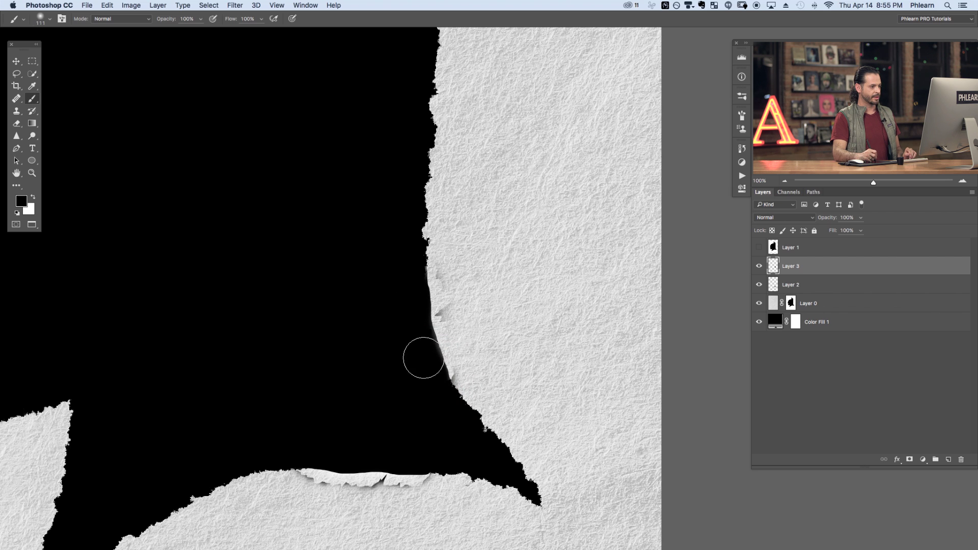
mouse_move(433, 337)
mouse_down()
mouse_move(422, 337)
mouse_move(426, 329)
mouse_up()
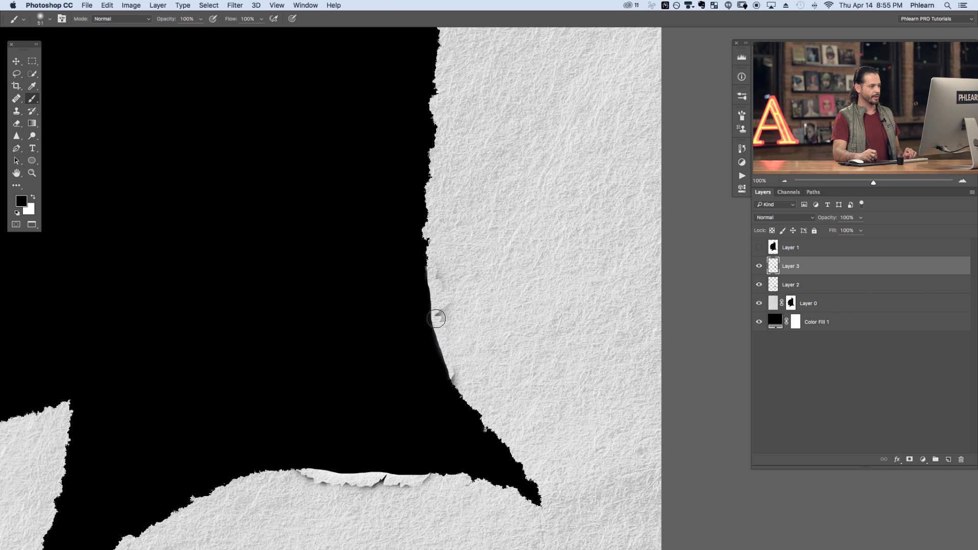
mouse_move(430, 286)
mouse_down()
mouse_move(449, 286)
mouse_move(433, 302)
mouse_up()
mouse_move(438, 345)
mouse_down()
mouse_move(441, 370)
mouse_move(446, 350)
mouse_move(434, 326)
mouse_move(446, 328)
mouse_move(442, 366)
mouse_move(433, 306)
mouse_move(424, 297)
mouse_up()
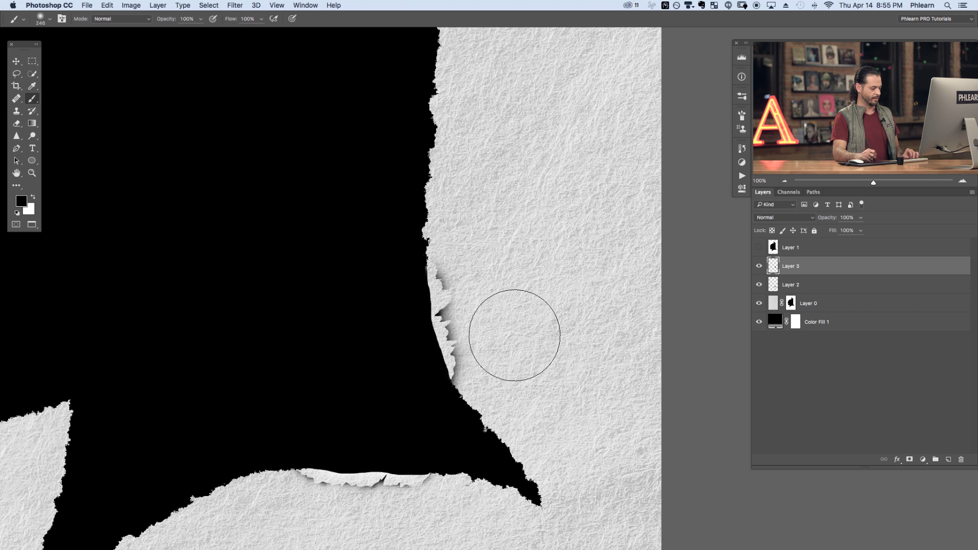
Refine the shadow behind the neck flap, alternating between the eraser at 80% flow and a 113 px soft black brush
key(e)
drag(472, 367, 460, 244)
drag(481, 364, 469, 295)
mouse_move(481, 372)
mouse_down()
mouse_move(468, 372)
mouse_move(447, 327)
mouse_move(435, 272)
mouse_move(454, 349)
mouse_move(457, 334)
mouse_up()
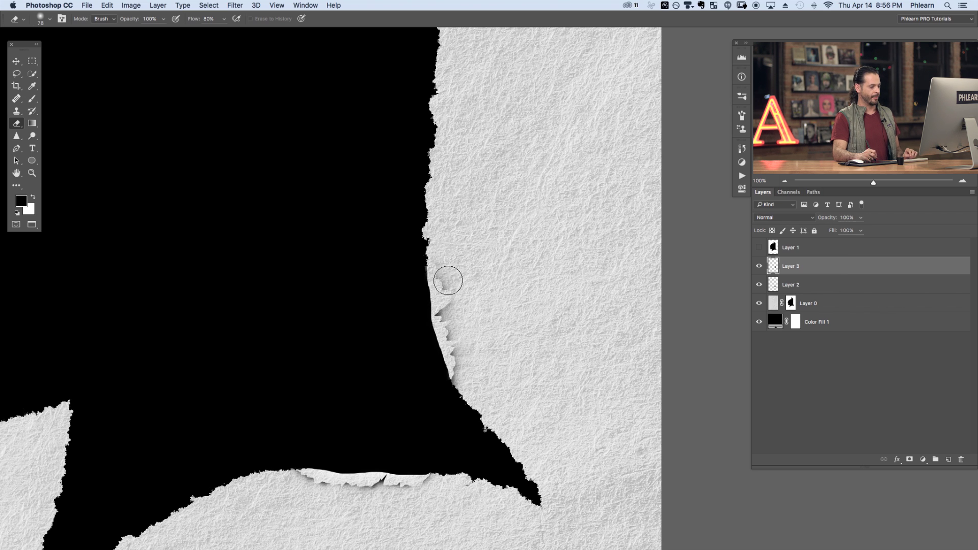
key(b)
drag(441, 349, 395, 347)
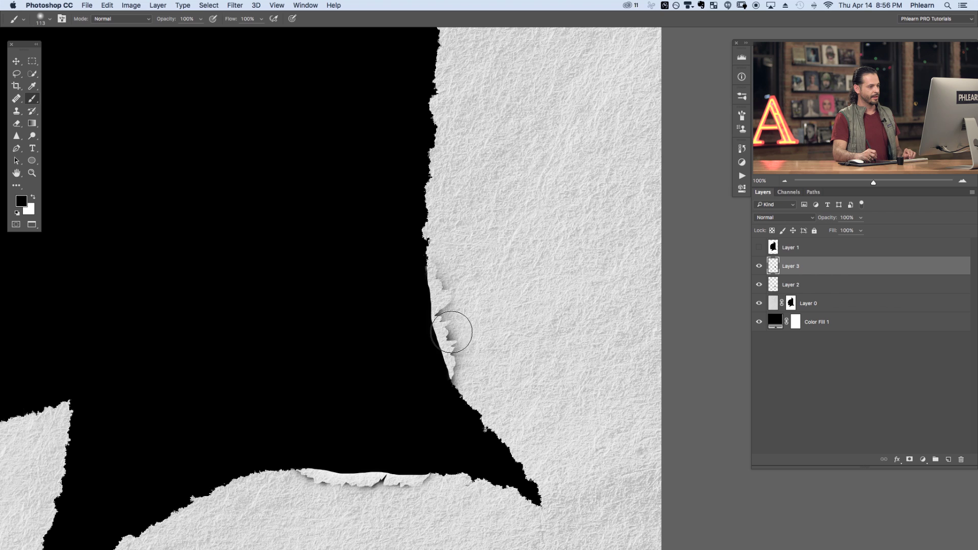
key(e)
drag(442, 292, 449, 285)
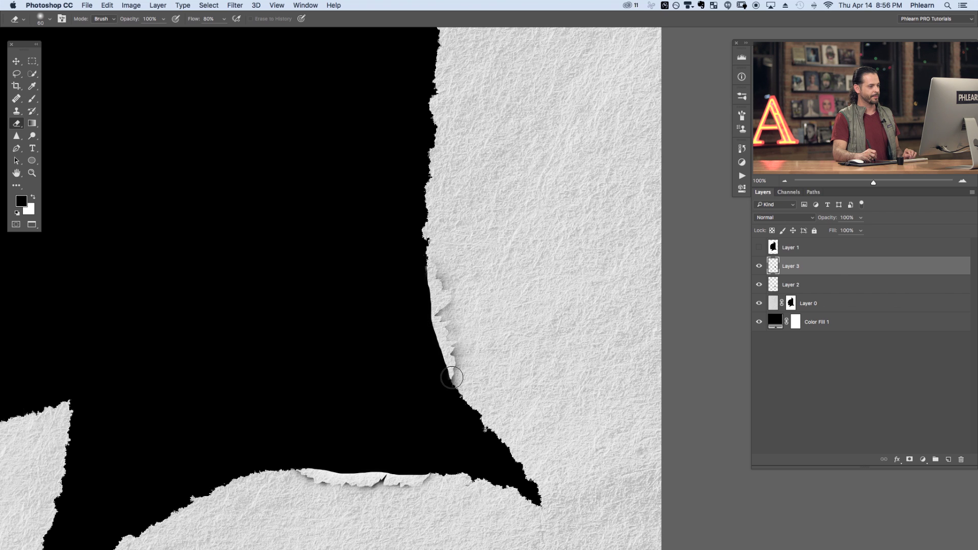
key(b)
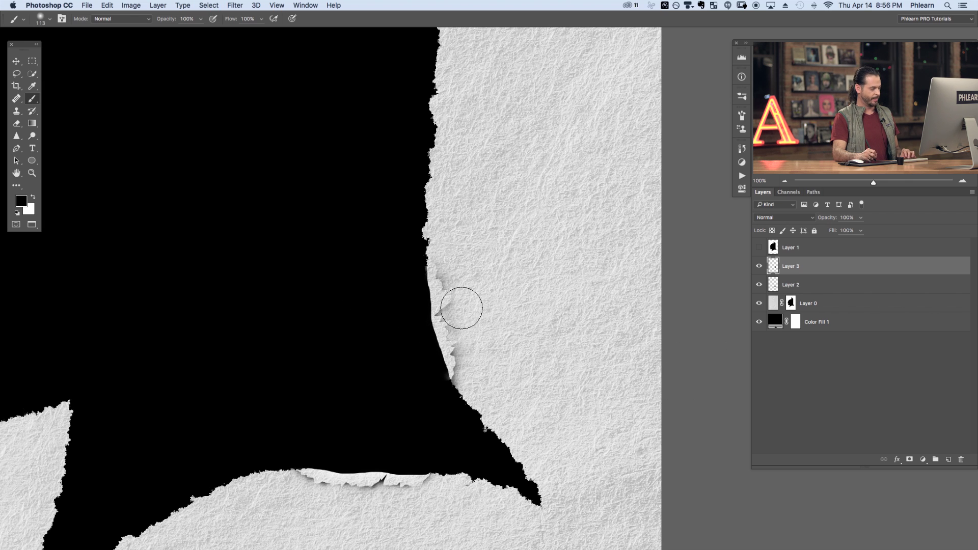
Paint a white highlight along the neck flap with the 113 px soft brush at 50% flow
key(x)
key(shift+5)
mouse_move(452, 318)
mouse_down()
mouse_move(414, 279)
mouse_move(436, 362)
mouse_up()
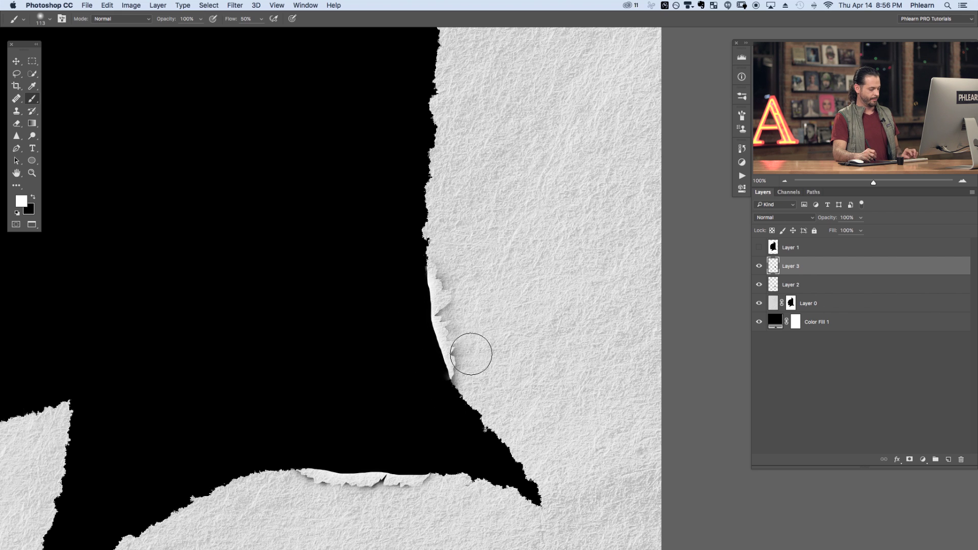
Rework the broad black shading beside the neck flap, undoing the heavier strokes and lowering the brush flow to 30%
key(x)
drag(460, 314, 494, 316)
mouse_move(467, 291)
mouse_down()
mouse_move(466, 343)
mouse_move(451, 286)
mouse_move(468, 388)
mouse_up()
key(super+alt+z)
key(super+alt+z)
key(super+alt+z)
key(super+alt+z)
key(shift+3)
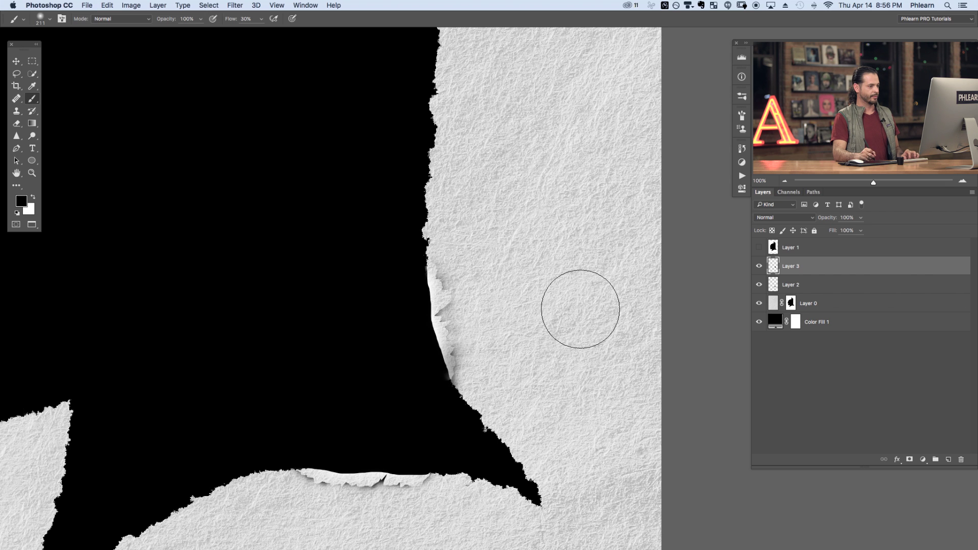
Clear the neck selection, outline a thin jagged sliver along the underside of the chin with the Lasso, and invert the selection
key(super+minus)
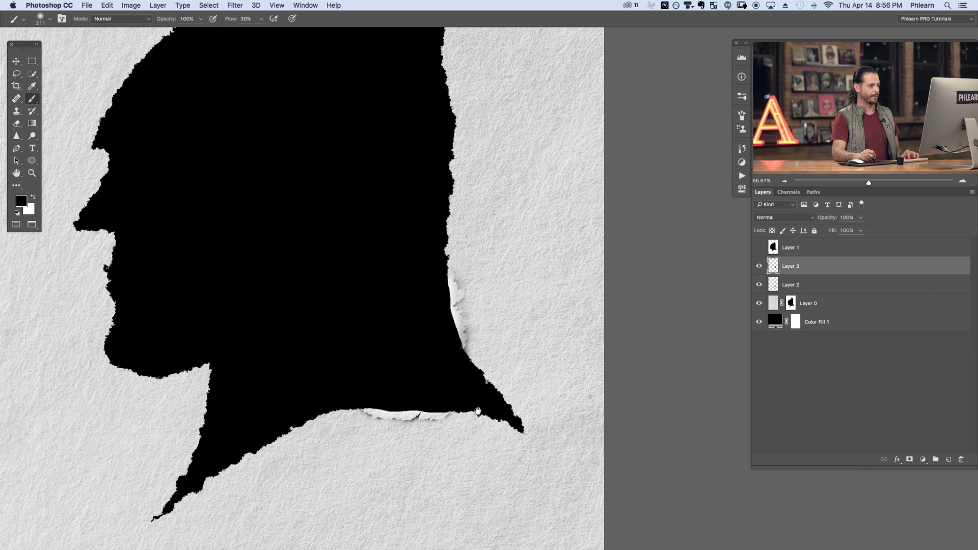
drag(477, 410, 501, 426)
drag(390, 376, 477, 355)
key(super+equal)
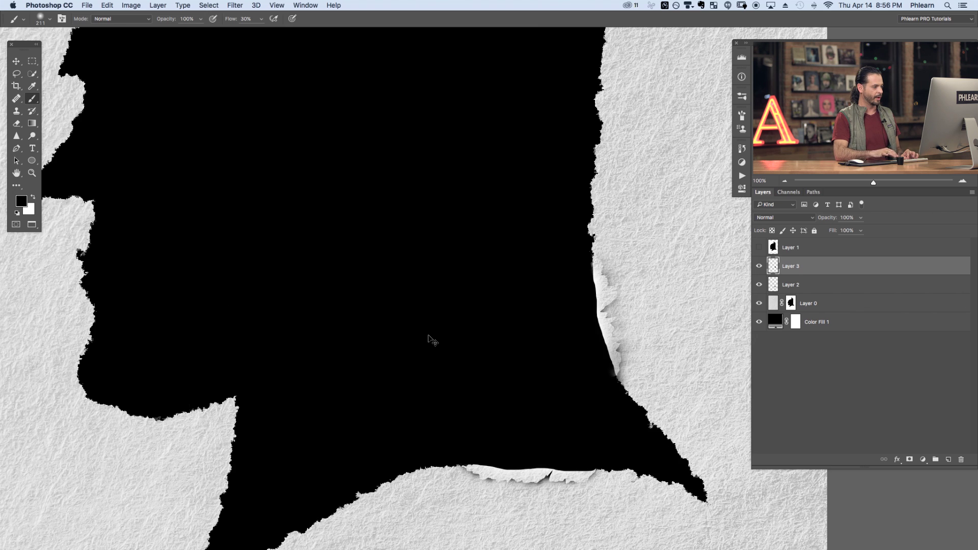
key(super+equal)
drag(305, 411, 723, 297)
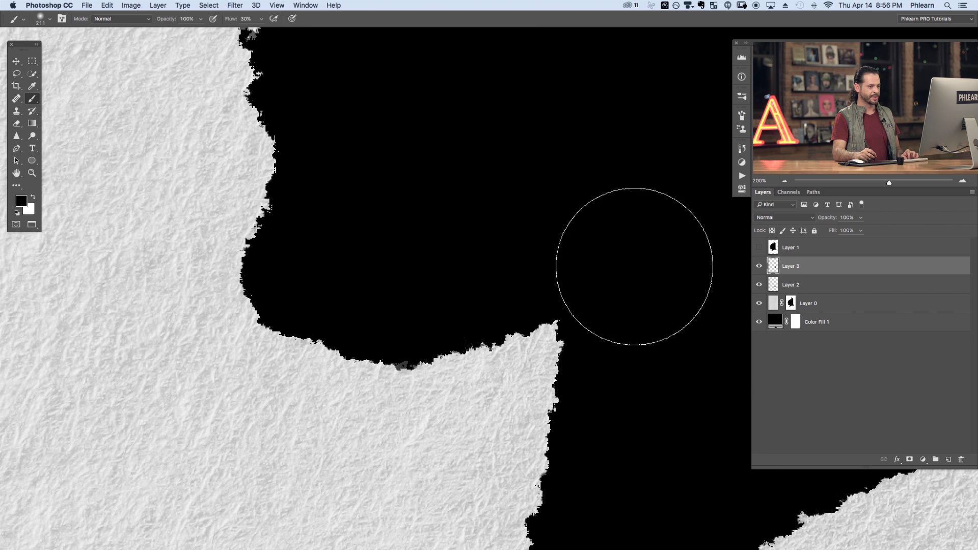
key(super+d)
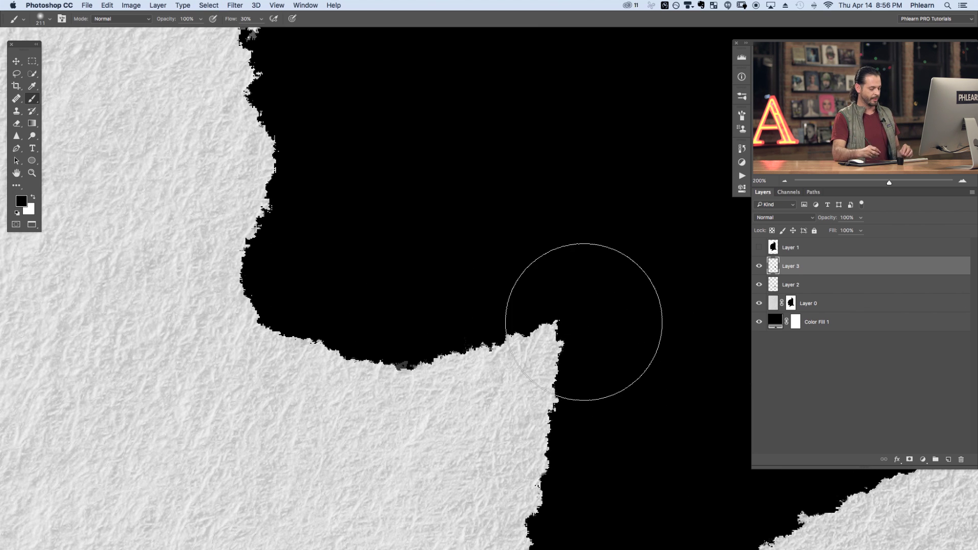
key(l)
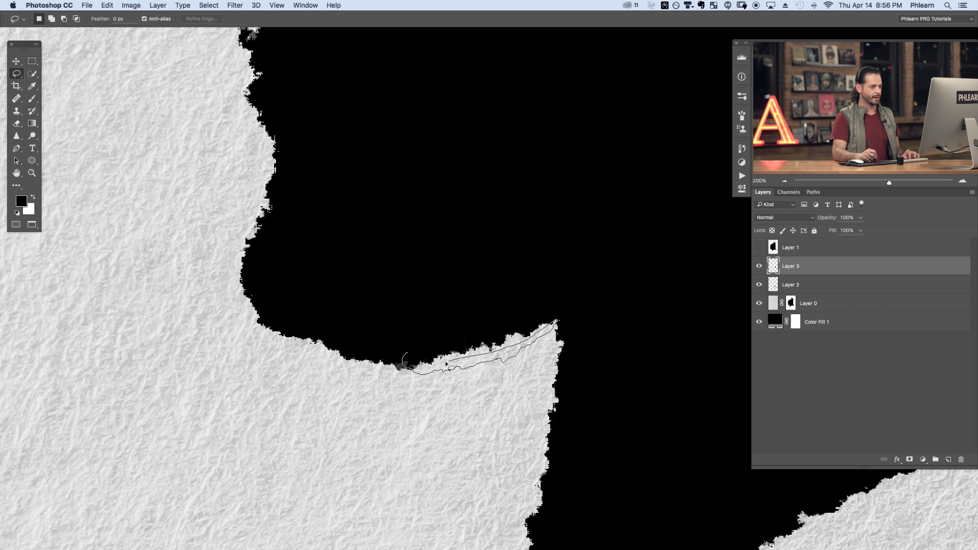
drag(429, 352, 408, 352)
key(shift+super+i)
Paint black around the chin sliver with the selection outline hidden to cover the old edge and shade the flap
key(b)
mouse_move(508, 335)
mouse_down()
mouse_move(481, 331)
mouse_move(459, 279)
mouse_up()
key(super+h)
mouse_move(465, 357)
mouse_down()
mouse_move(491, 337)
mouse_move(429, 350)
mouse_move(508, 330)
mouse_move(540, 309)
mouse_move(531, 301)
mouse_move(509, 324)
mouse_move(492, 320)
mouse_move(540, 304)
mouse_move(526, 298)
mouse_move(513, 341)
mouse_move(488, 345)
mouse_move(503, 331)
mouse_move(427, 350)
mouse_move(504, 335)
mouse_up()
Build up a softer shadow around the chin flap with a large soft black brush at 20% flow
key(super+minus)
key(super+minus)
key(shift+2)
drag(471, 307, 509, 302)
drag(594, 284, 579, 388)
Deselect, add a new empty layer, and outline a thin jagged sliver under the nose with the Lasso
key(super+minus)
key(super+plus)
key(super+plus)
drag(430, 487, 530, 159)
drag(530, 387, 582, 400)
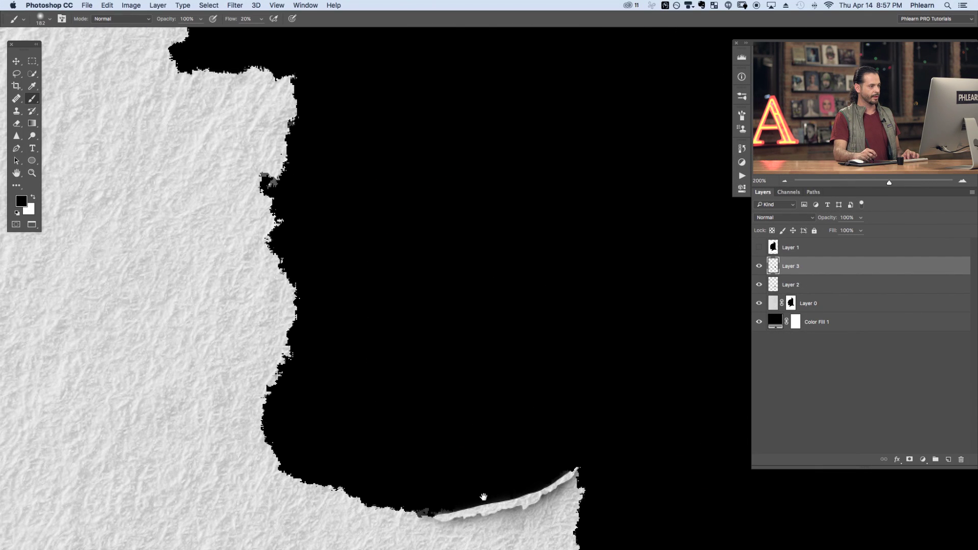
drag(472, 509, 506, 507)
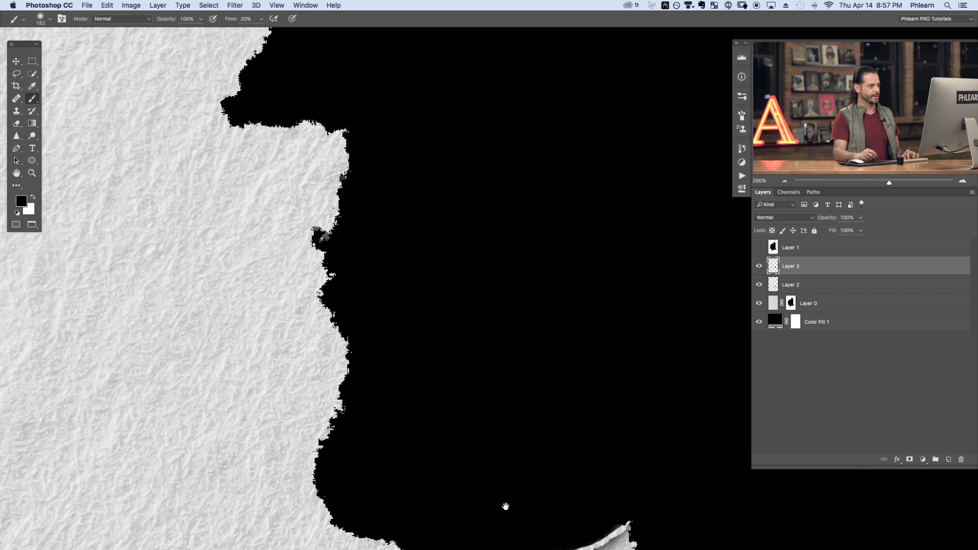
drag(488, 400, 678, 509)
key(super+d)
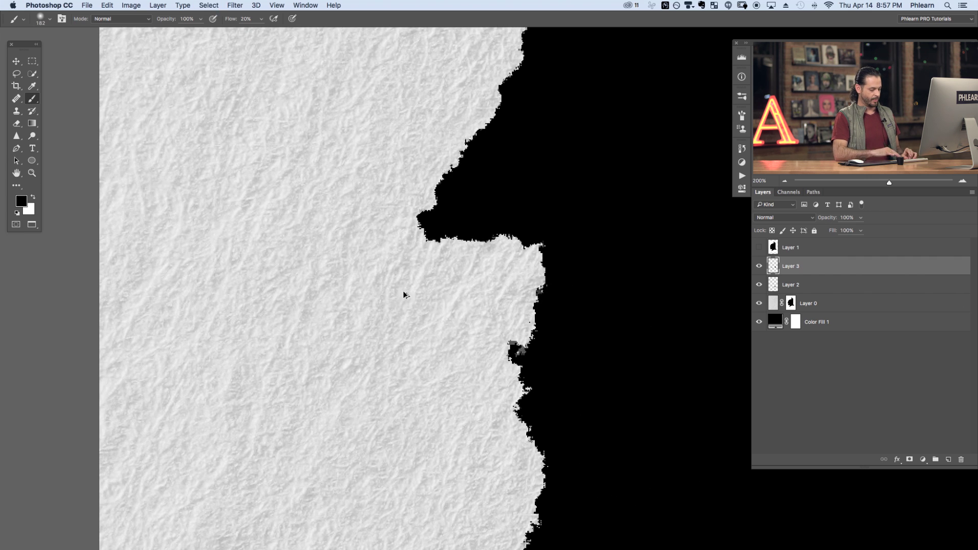
key(alt+shift+super+n)
key(l)
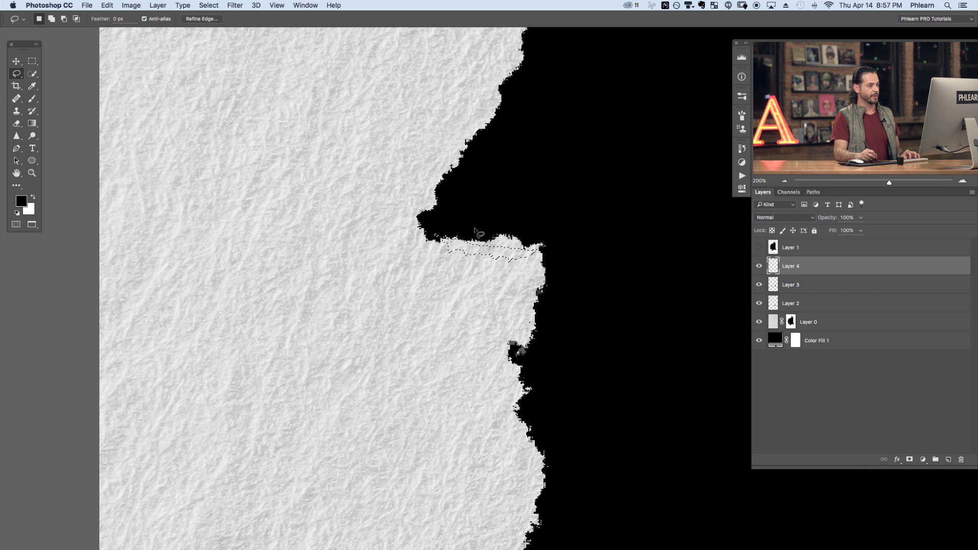
Invert the nose sliver selection and paint black around it with a soft brush reduced to 45 px at 20% flow
key(b)
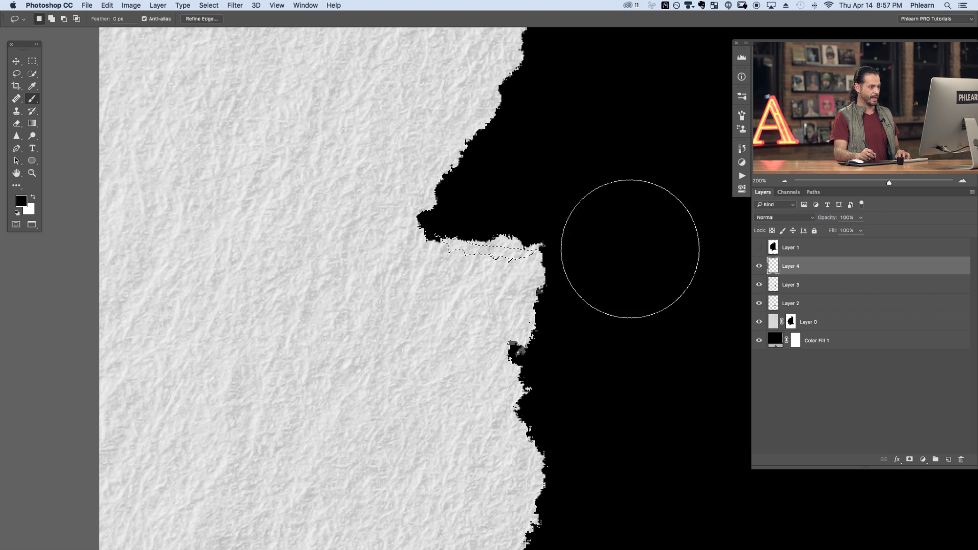
drag(529, 217, 447, 210)
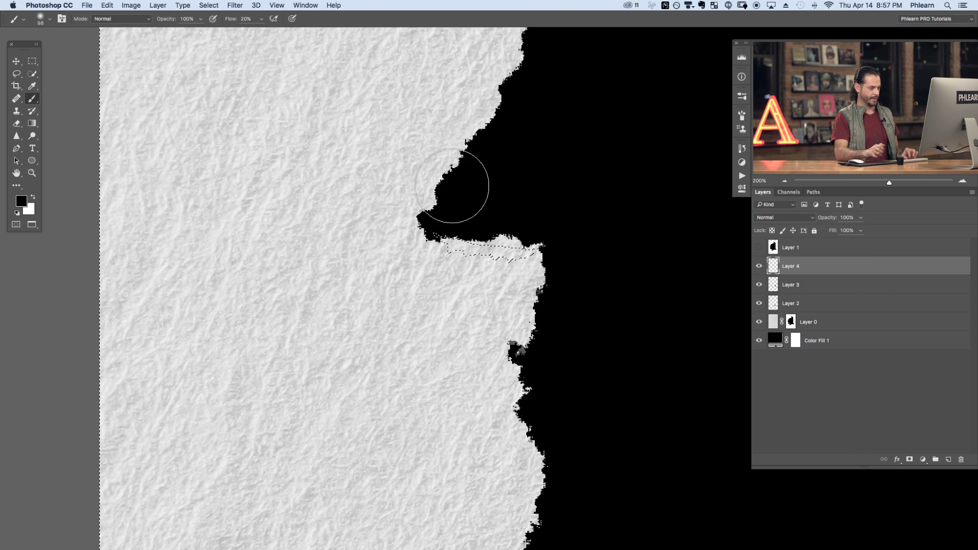
key(super+d)
mouse_move(506, 221)
mouse_down()
mouse_move(447, 232)
mouse_move(531, 238)
mouse_up()
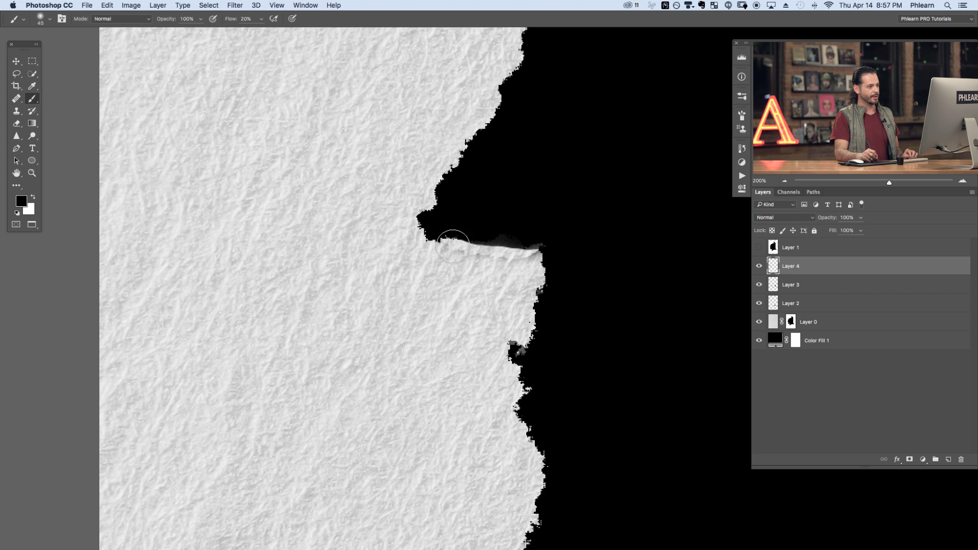
mouse_move(510, 248)
mouse_down()
mouse_move(540, 240)
mouse_move(494, 255)
mouse_up()
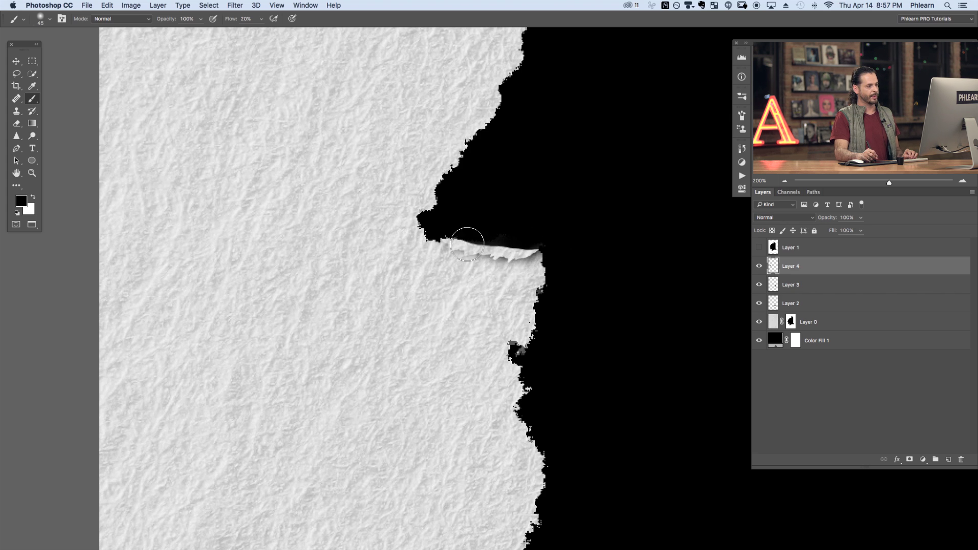
drag(457, 247, 462, 232)
Erase excess shadow below the nose flap and add a broader soft shadow with a 121 px black brush at 20% flow
key(e)
drag(470, 274, 464, 265)
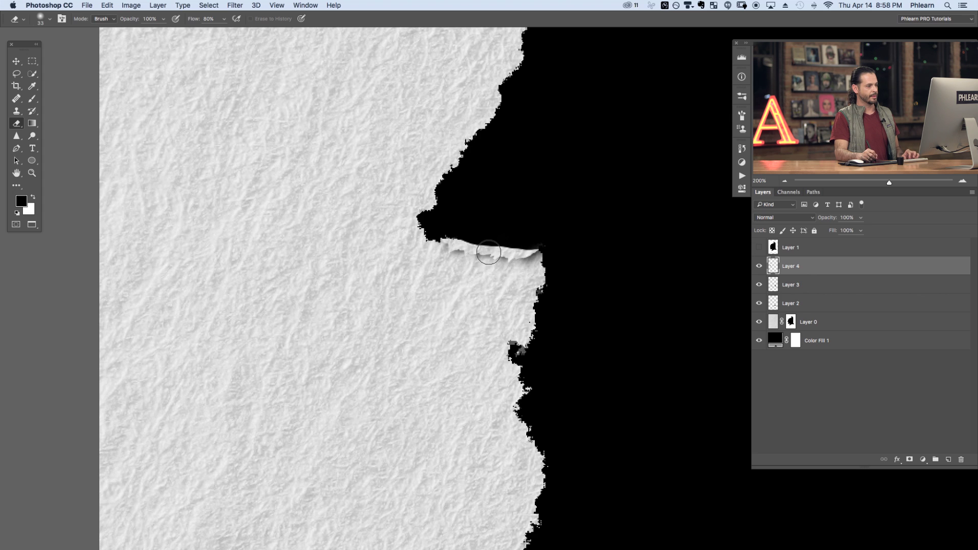
drag(485, 282, 490, 269)
key(b)
drag(548, 264, 505, 252)
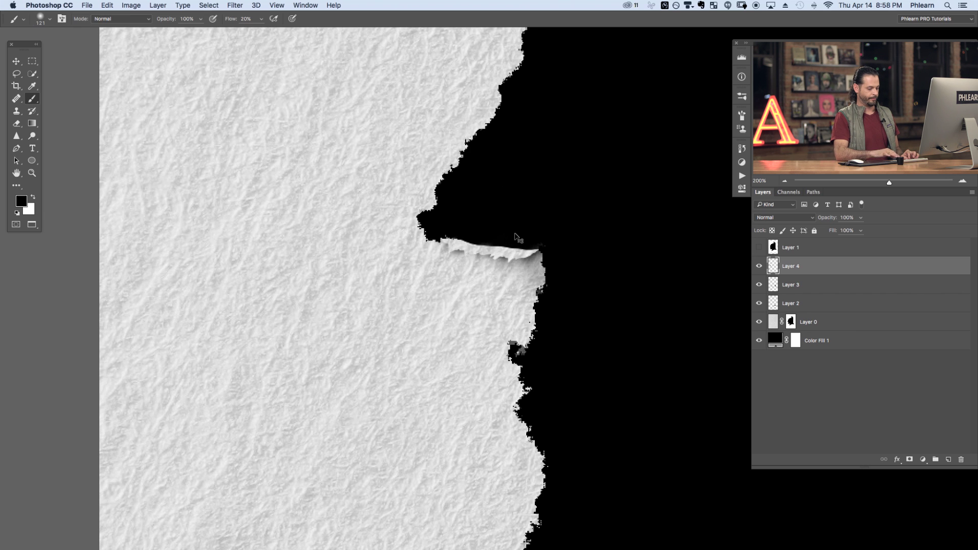
Compare the whole silhouette with and without the painted flap layers by toggling their visibility
key(super+minus)
key(super+minus)
key(super+minus)
drag(585, 332, 408, 343)
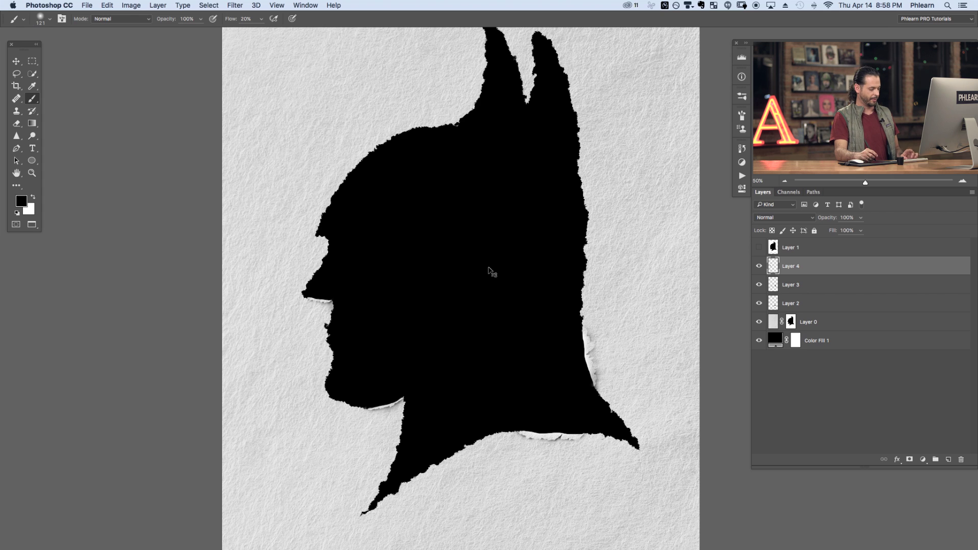
click(758, 303)
click(762, 283)
click(759, 266)
click(759, 266)
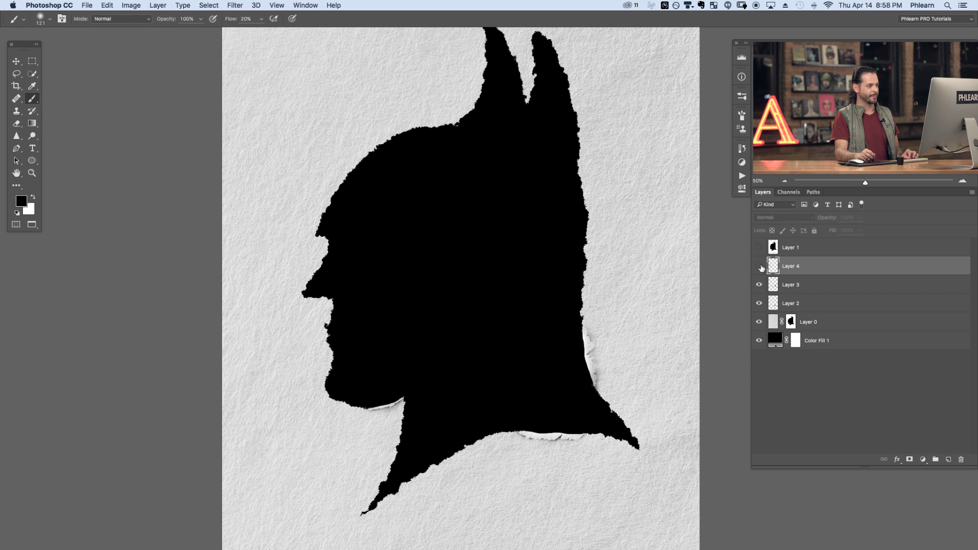
click(759, 266)
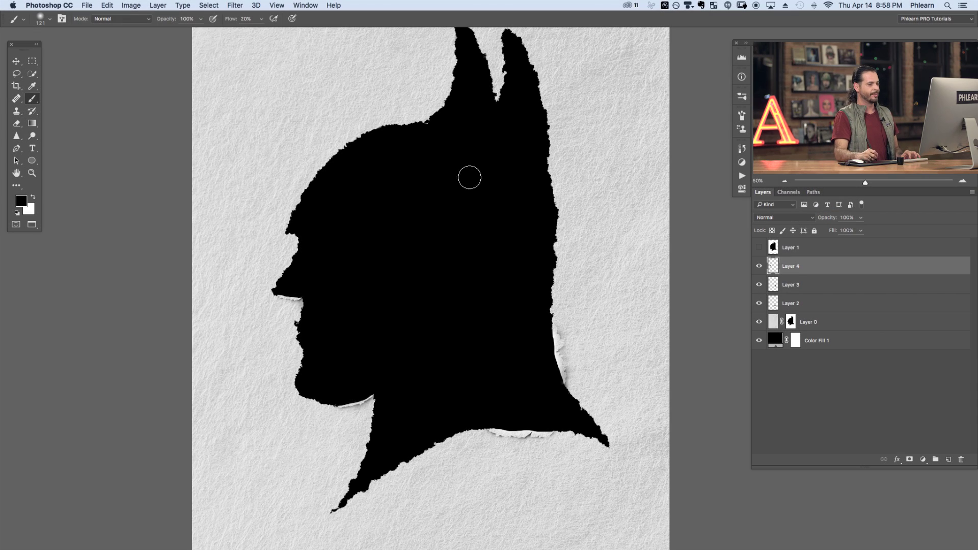
drag(449, 291, 423, 293)
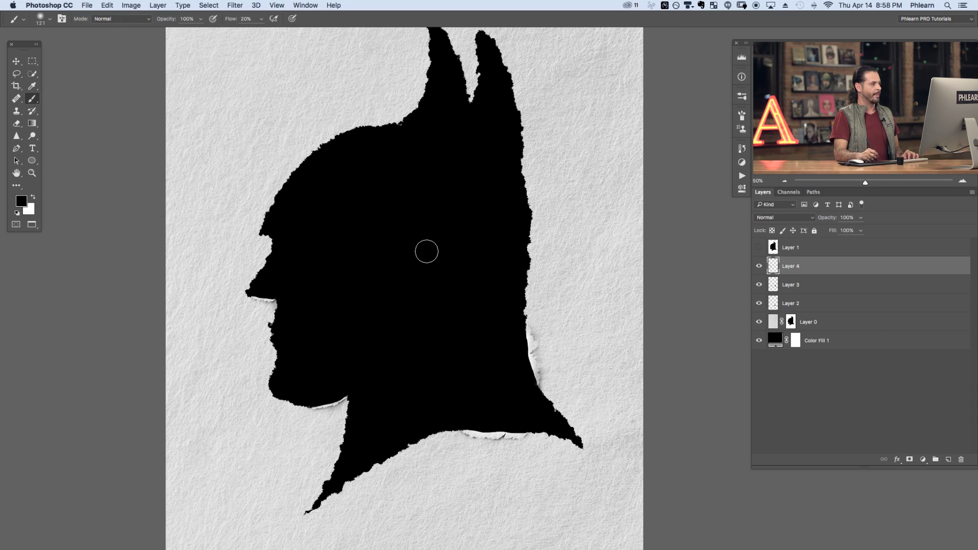
Group the three flap layers with the paper layer, and compare the image with and without them by toggling visibility
key(w)
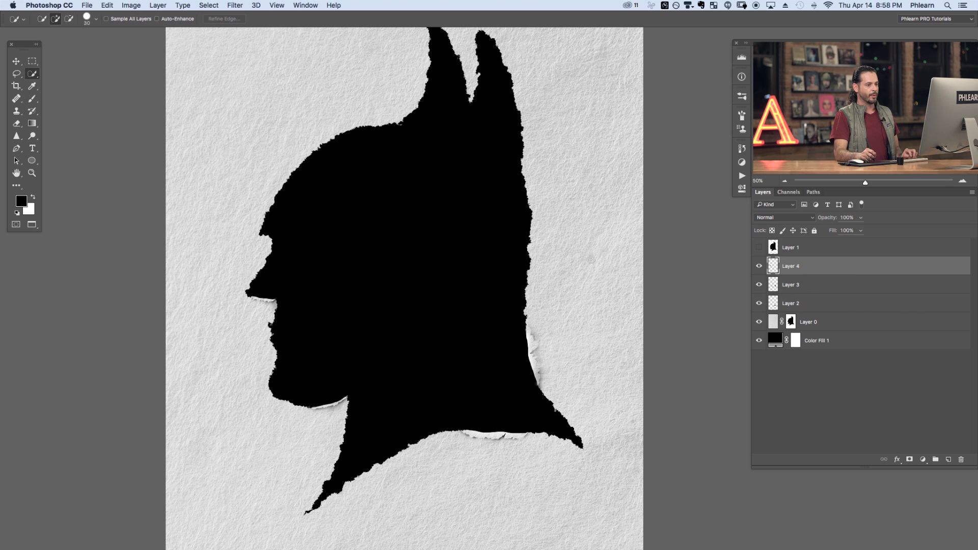
shift+click(816, 322)
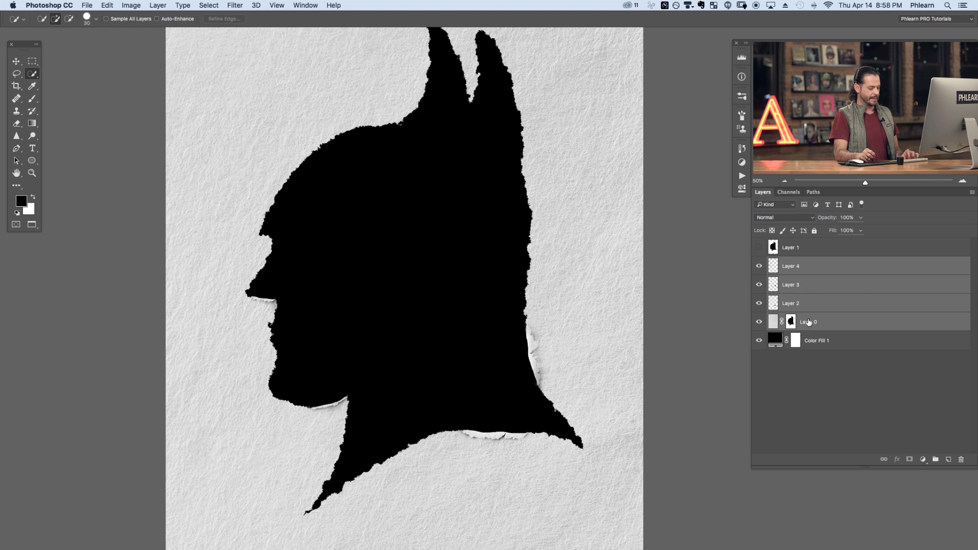
click(759, 266)
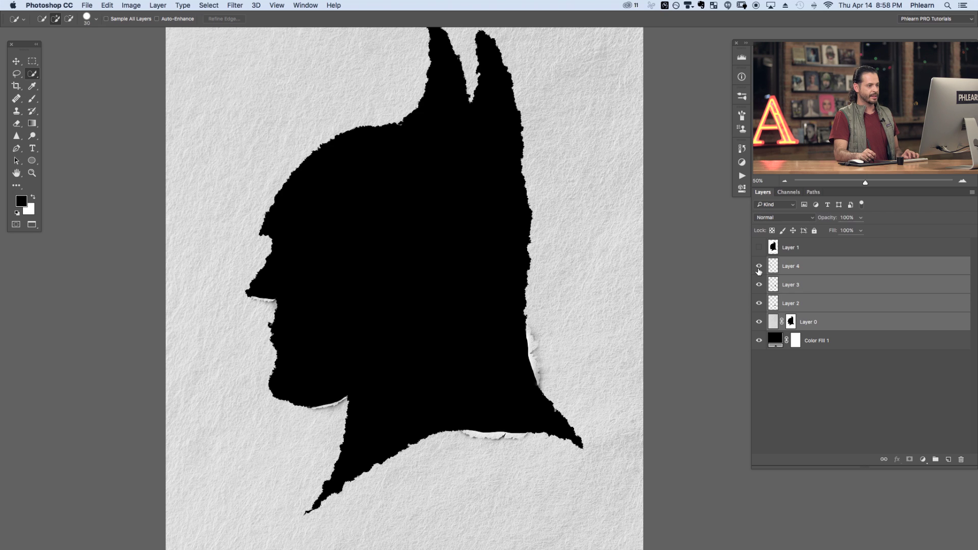
click(757, 269)
click(758, 268)
click(758, 269)
click(759, 269)
click(759, 304)
click(759, 304)
click(758, 304)
click(758, 304)
key(super+g)
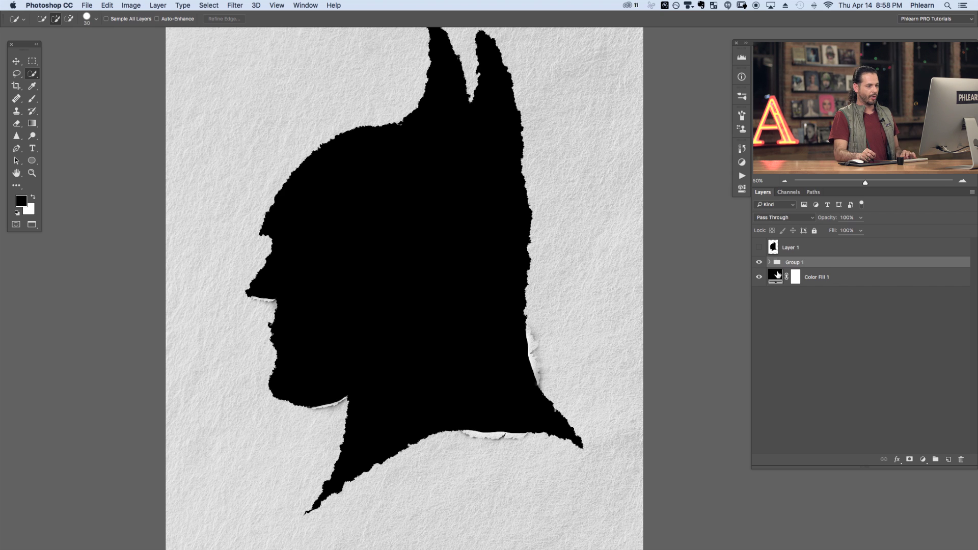
click(759, 262)
click(759, 262)
click(759, 262)
click(759, 262)
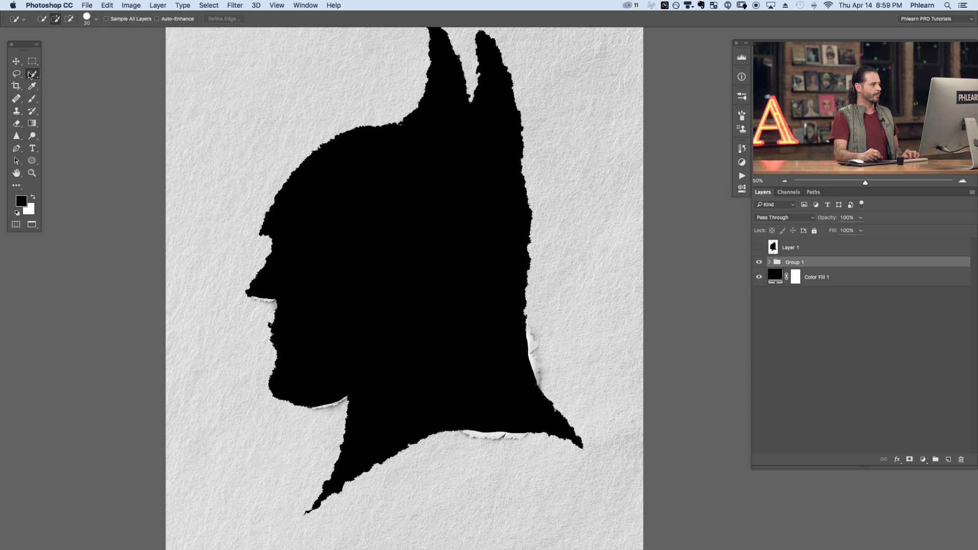
Select the black silhouette with the Magic Wand at tolerance 38, add it as a mask to the group, and invert the mask
drag(31, 76, 70, 84)
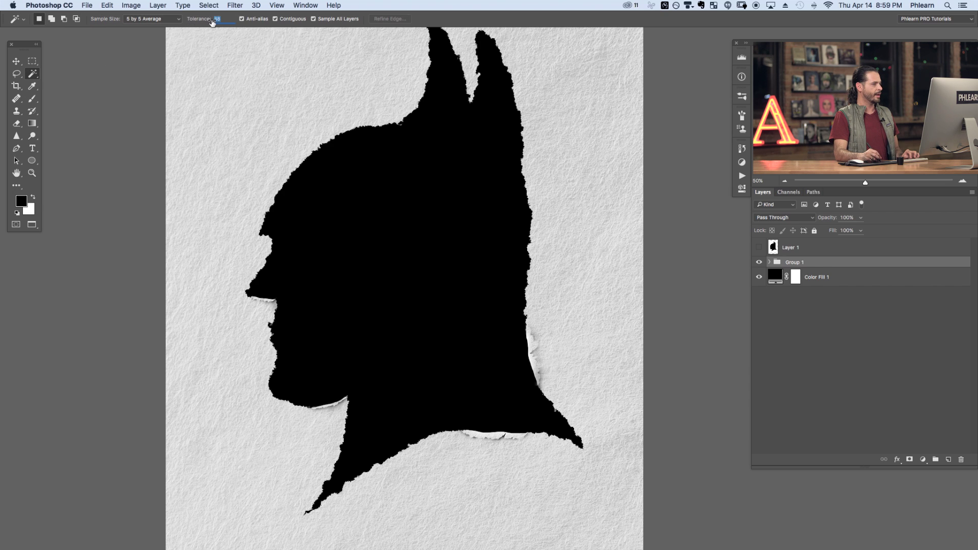
click(415, 211)
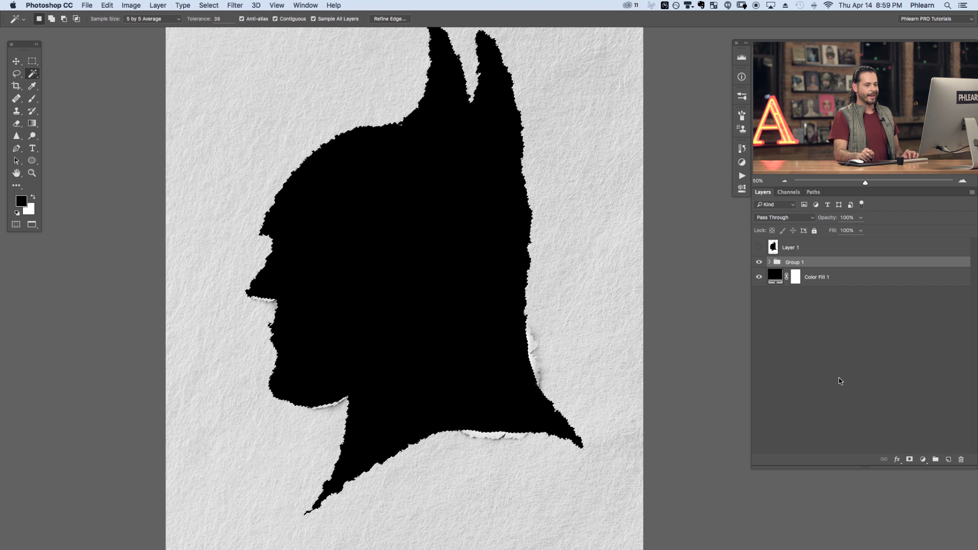
click(911, 460)
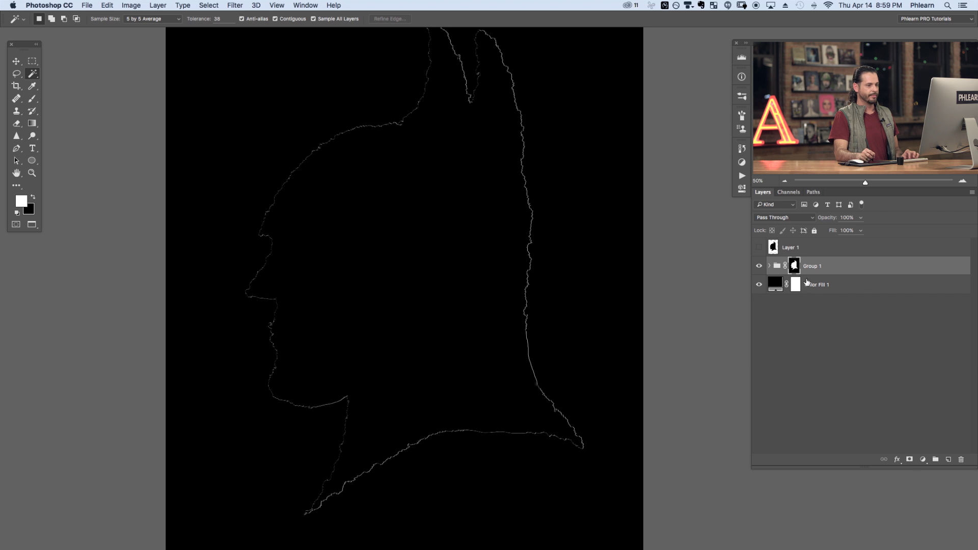
double_click(794, 267)
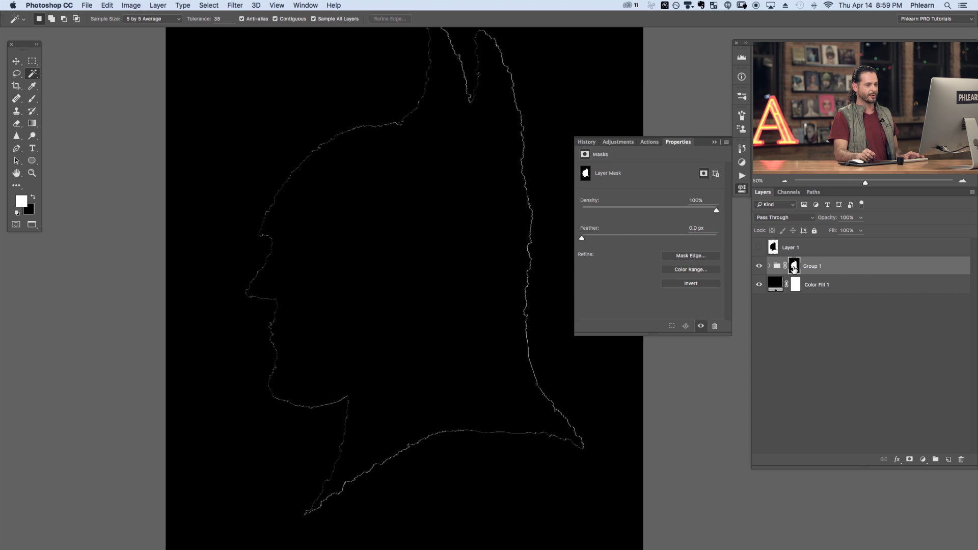
click(742, 189)
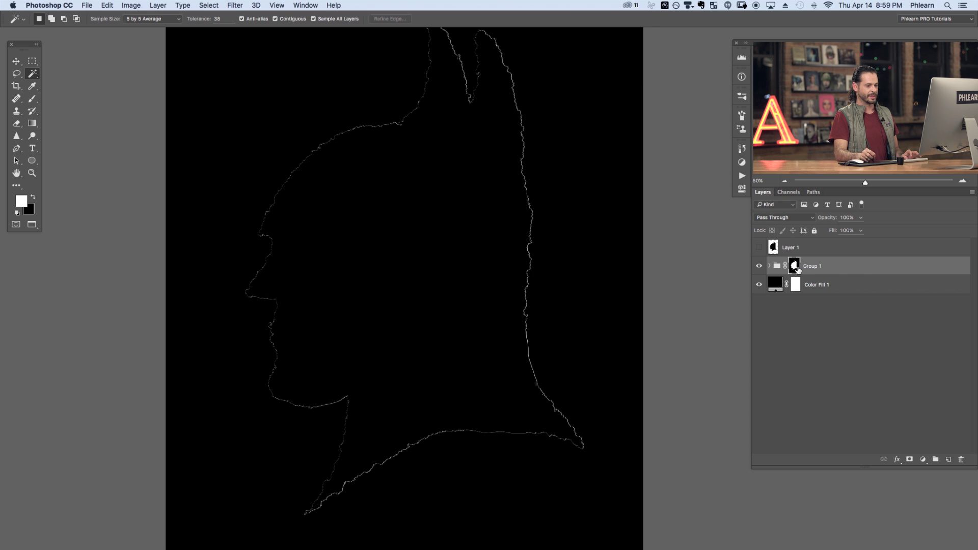
key(super+i)
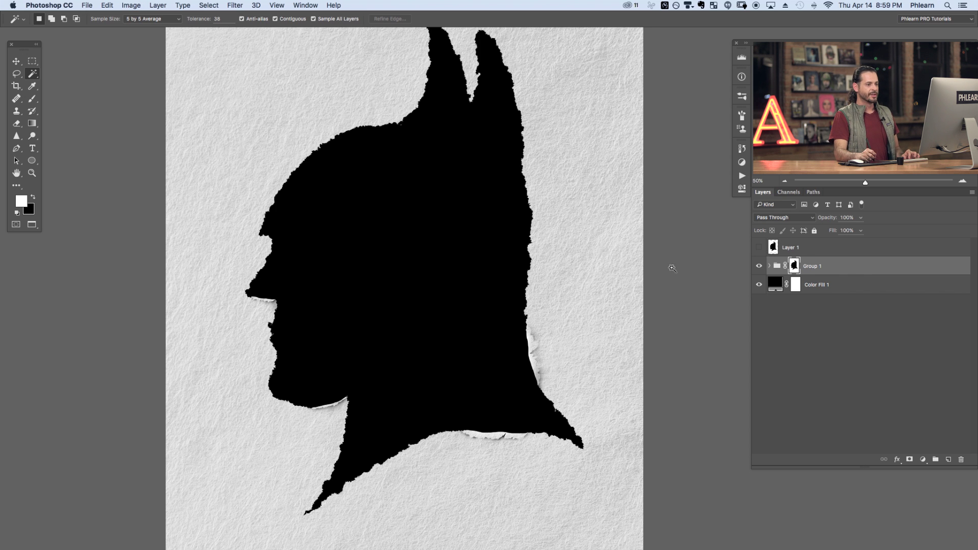
Hide the black fill layer, expand the masked group, and examine the cutout edges with Layer 2's collar flap on and off
click(759, 286)
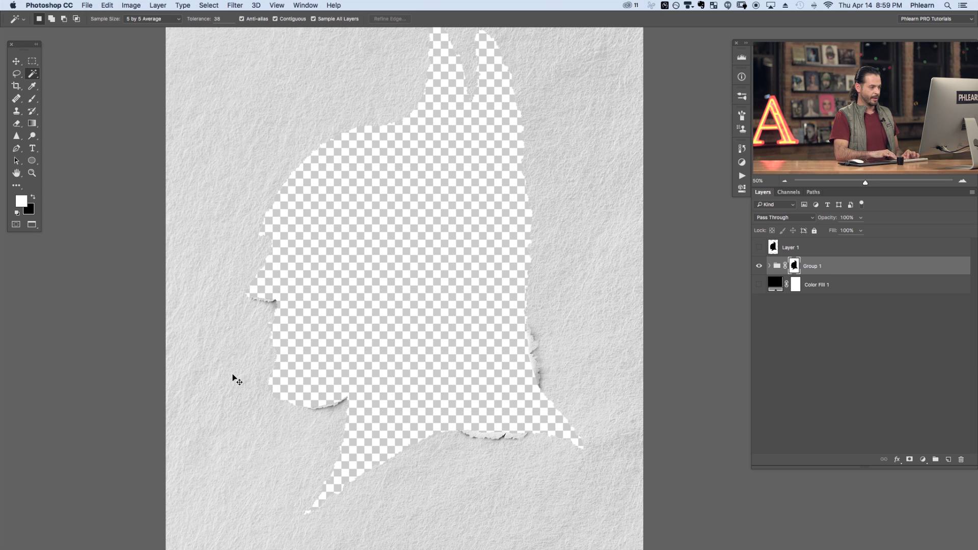
key(super+plus)
key(super+plus)
drag(552, 321, 524, 276)
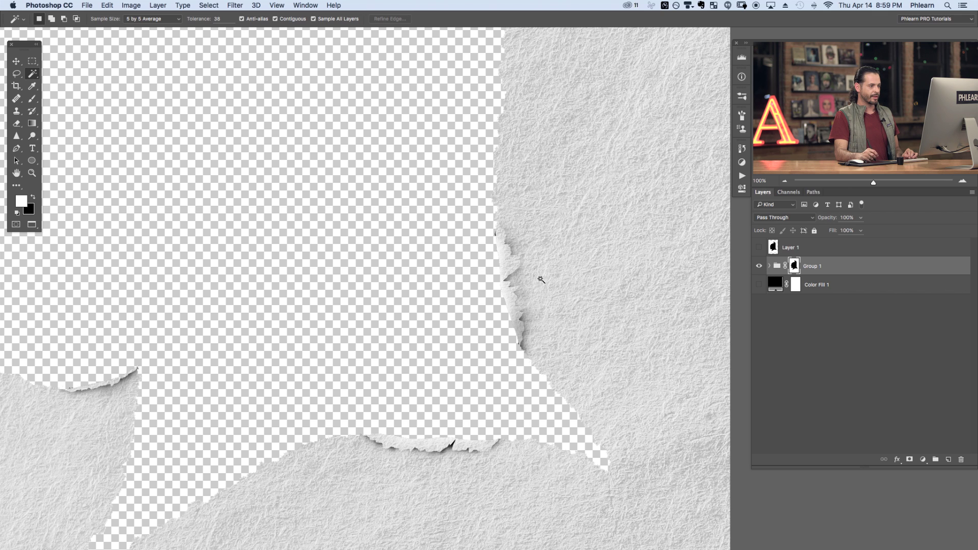
click(769, 265)
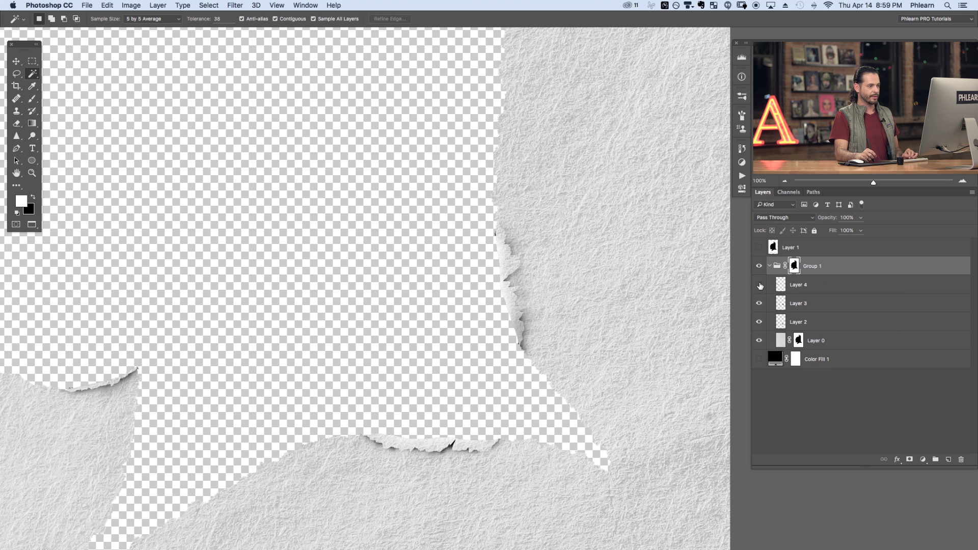
click(760, 320)
click(759, 310)
click(761, 311)
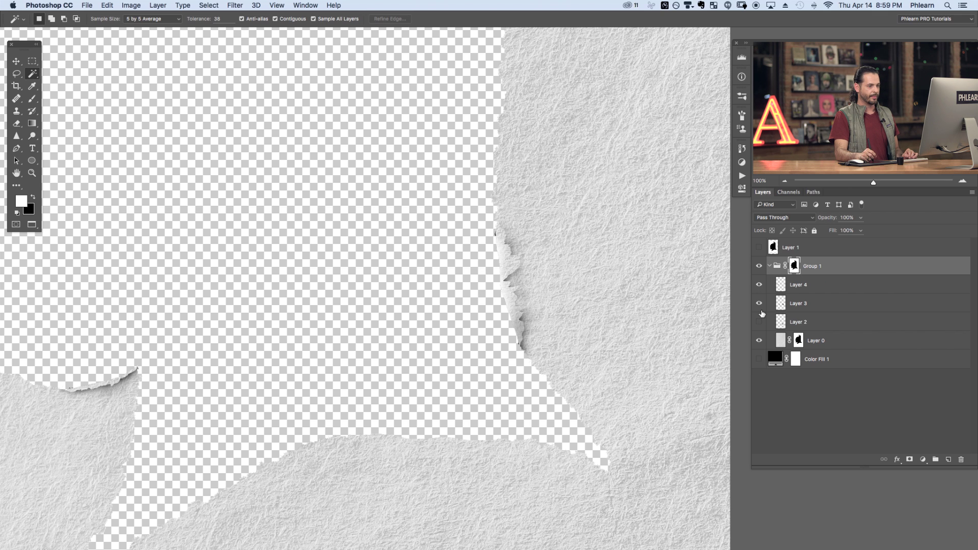
click(760, 310)
click(760, 310)
Disable the group mask to examine the paint spill from Layers 3 and 2, and re-enable the mask
shift+click(794, 265)
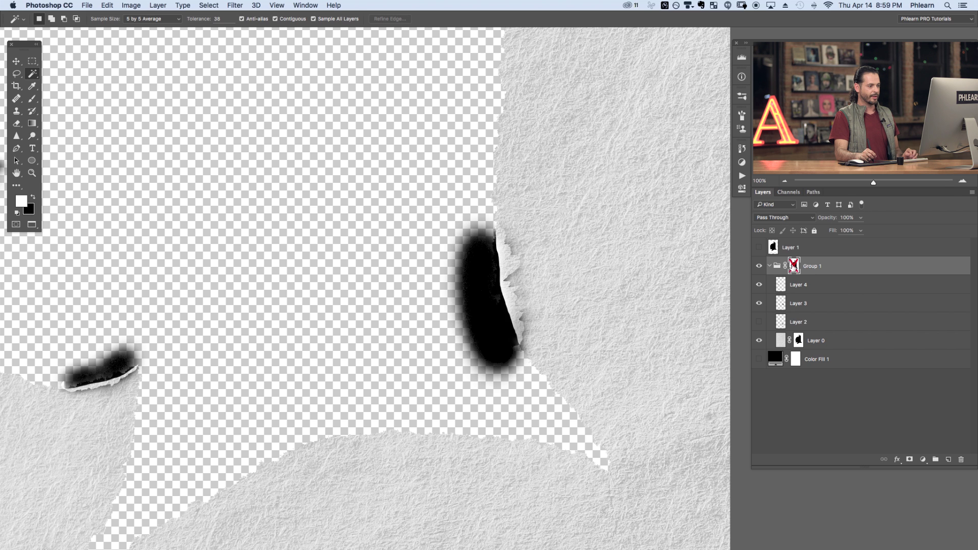
click(759, 304)
click(759, 304)
click(760, 304)
click(760, 304)
click(759, 322)
drag(345, 279, 569, 347)
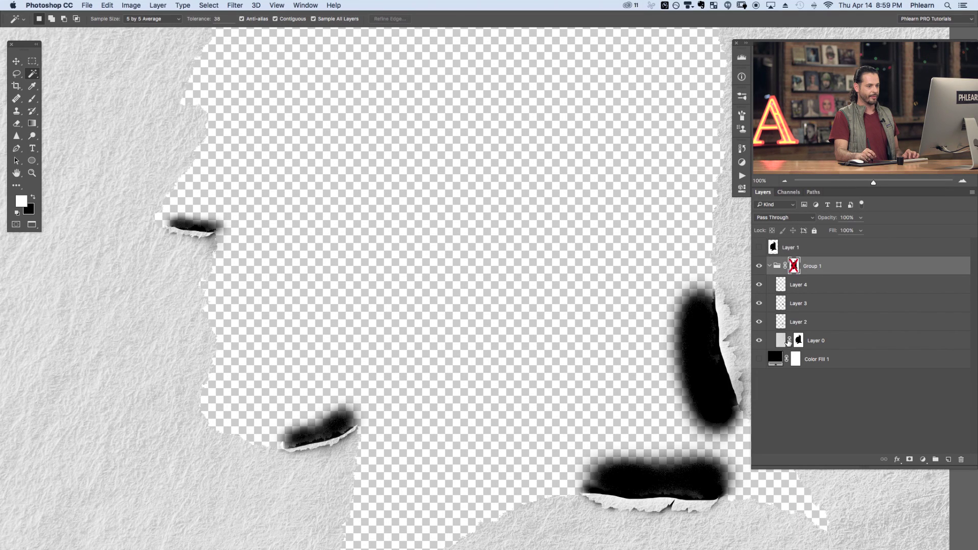
click(759, 322)
click(760, 321)
click(759, 322)
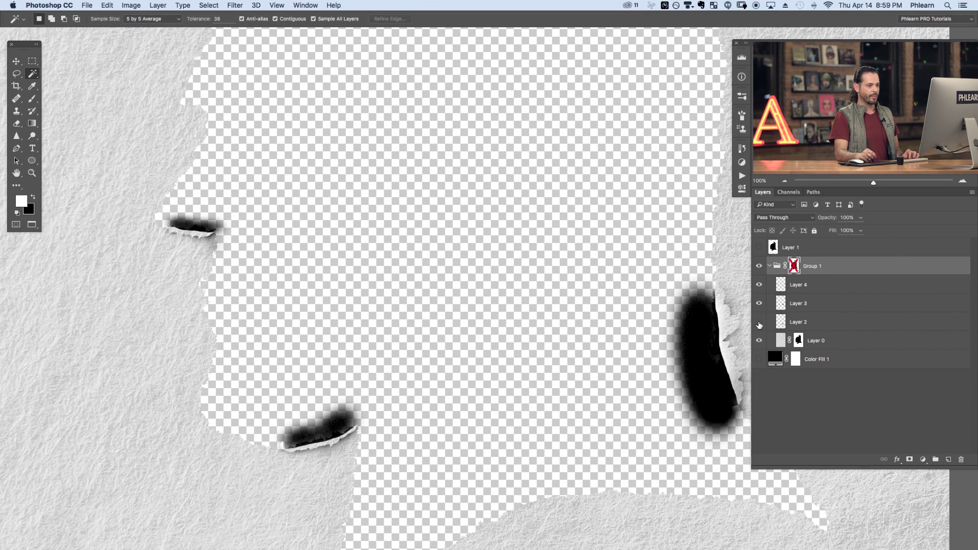
click(760, 322)
shift+click(793, 265)
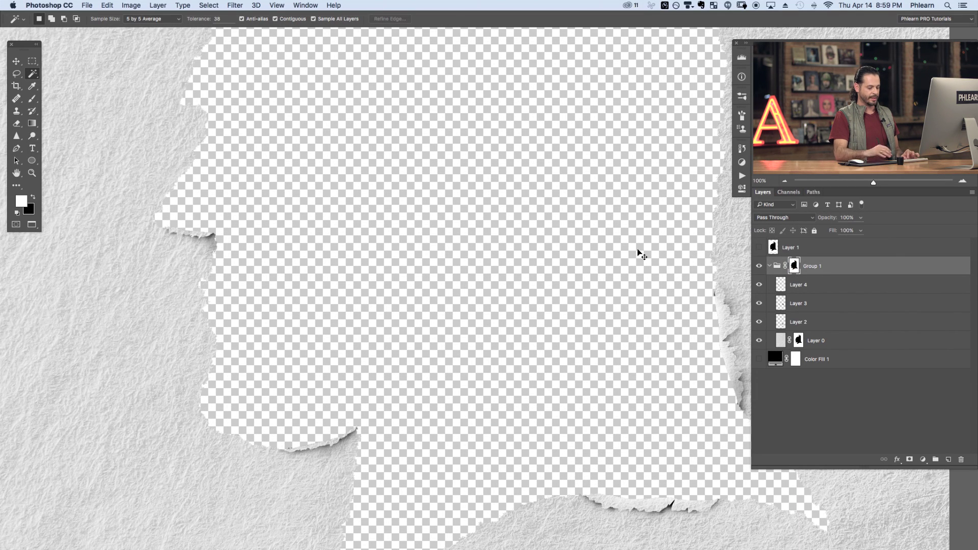
Collapse the group, compare the whole cutout with and without it, and show the black fill layer again
key(super+0)
drag(518, 276, 498, 278)
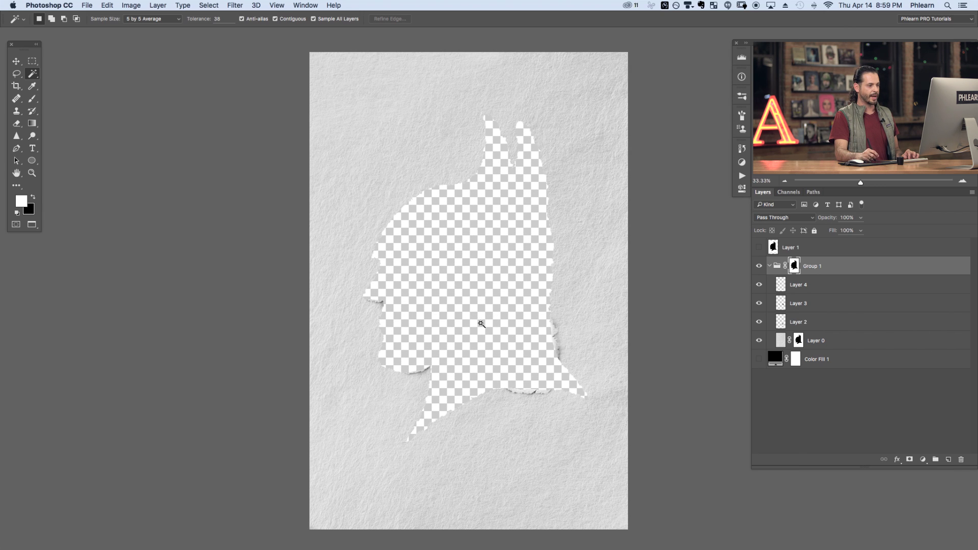
click(770, 266)
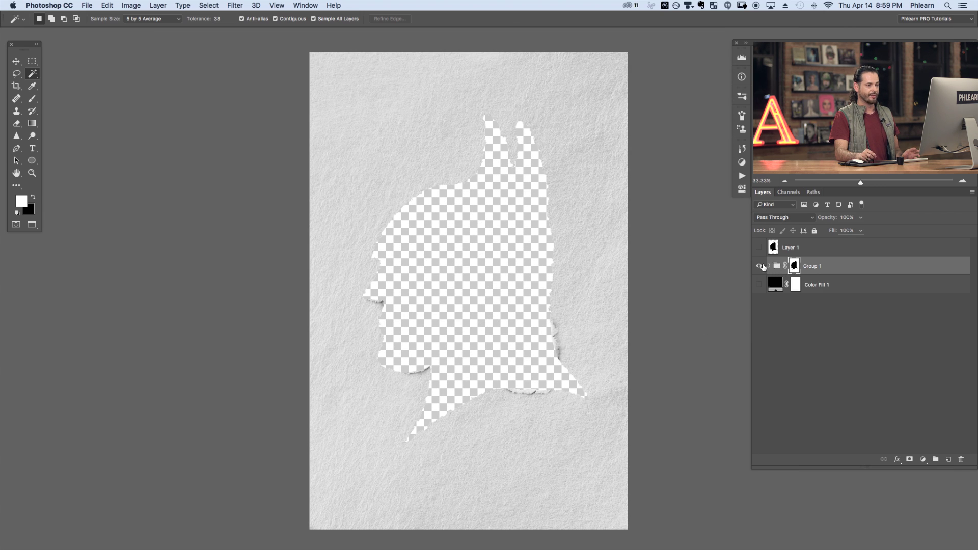
click(759, 266)
click(759, 266)
click(759, 266)
click(759, 266)
click(760, 284)
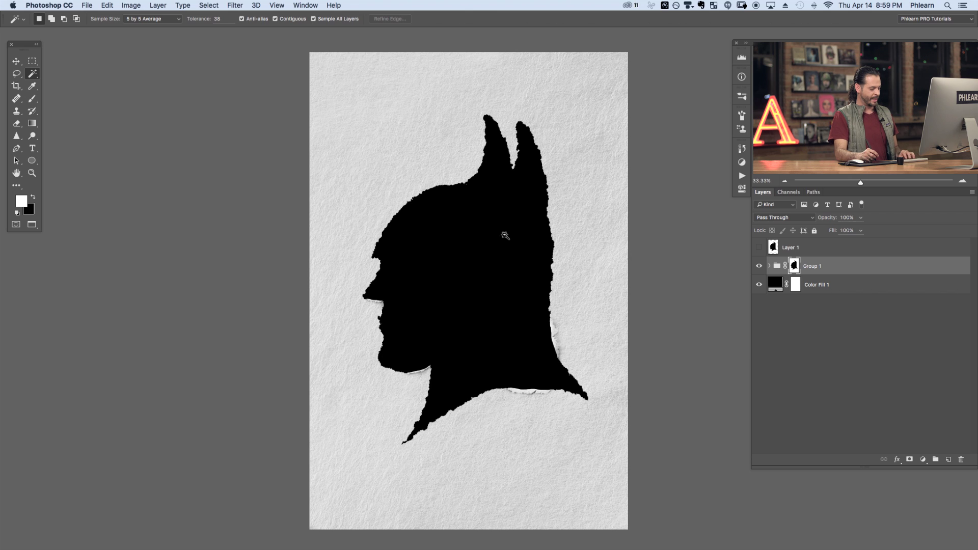
Bring the bat-and-clouds photo AdobeStock_6795024.jpeg forward and copy it into the torn-paper document as a new layer
key(f)
key(f)
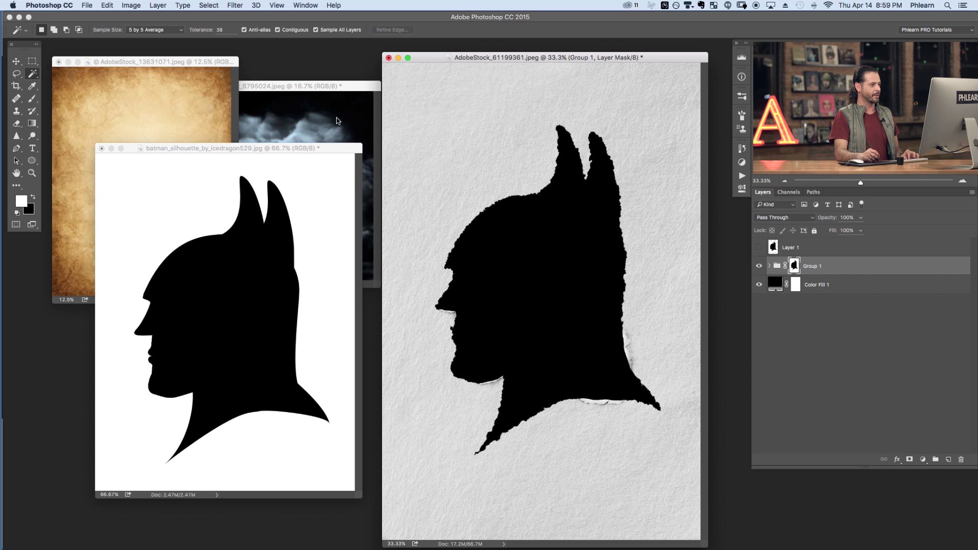
click(339, 88)
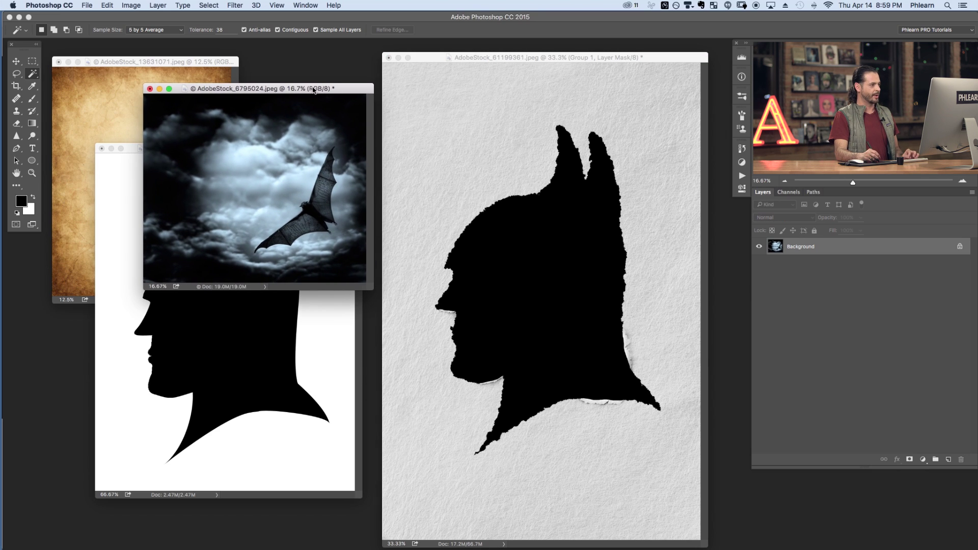
drag(313, 89, 302, 88)
key(v)
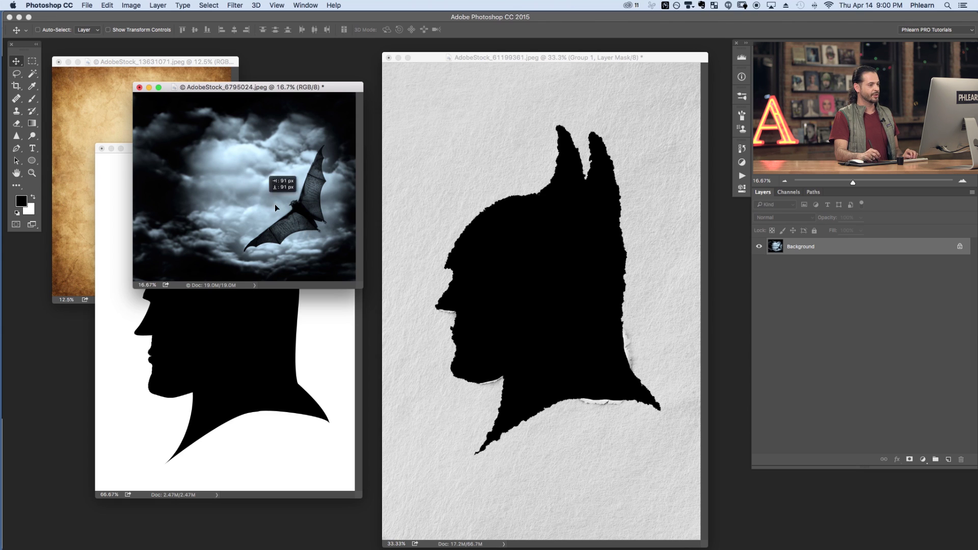
drag(538, 296, 589, 307)
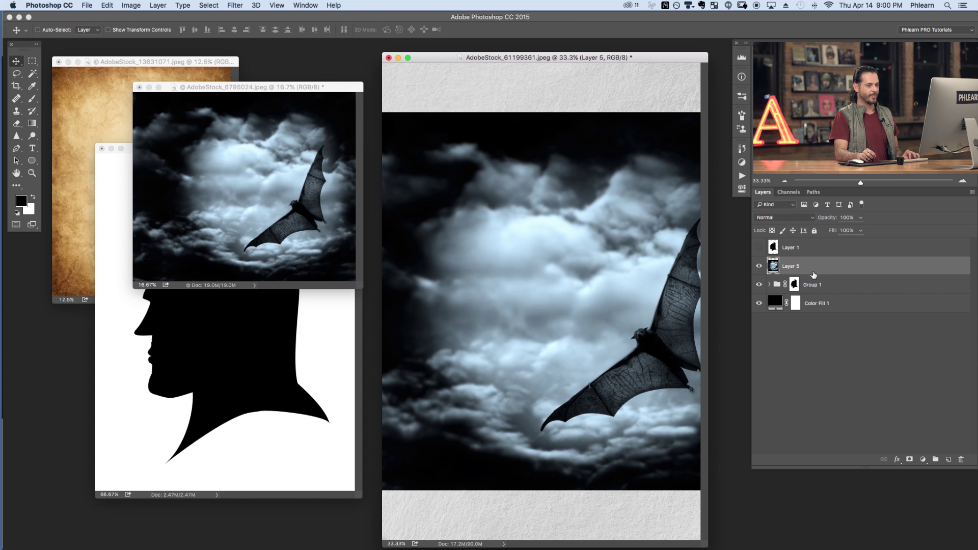
Place the bat photo layer beneath the paper group and reposition it so the bat sits inside the silhouette
drag(820, 269, 796, 296)
key(x)
key(super+z)
key(super+z)
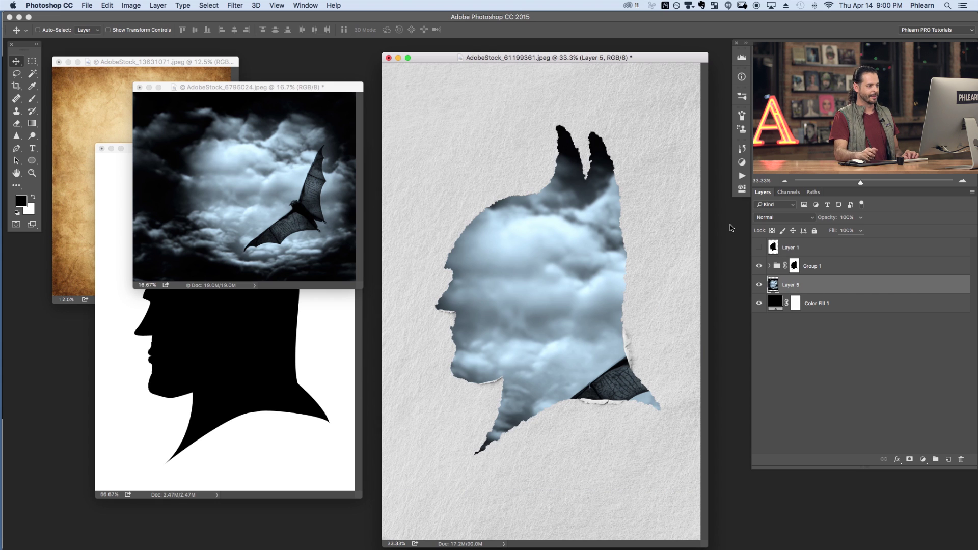
key(f)
drag(562, 329, 476, 302)
drag(564, 389, 468, 331)
Scale the bat photo down proportionally with Free Transform and position the whole bat within the head
key(super+t)
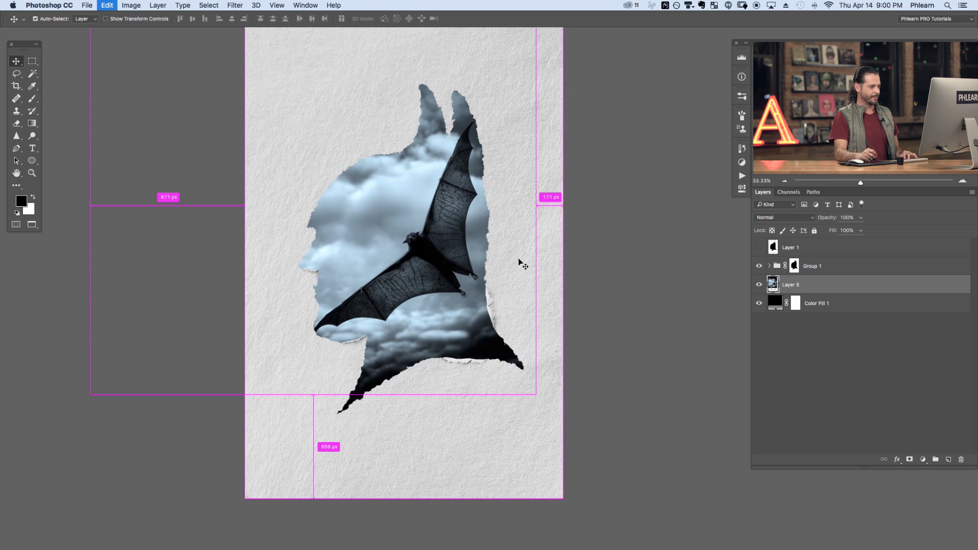
drag(532, 391, 390, 274)
drag(335, 222, 457, 304)
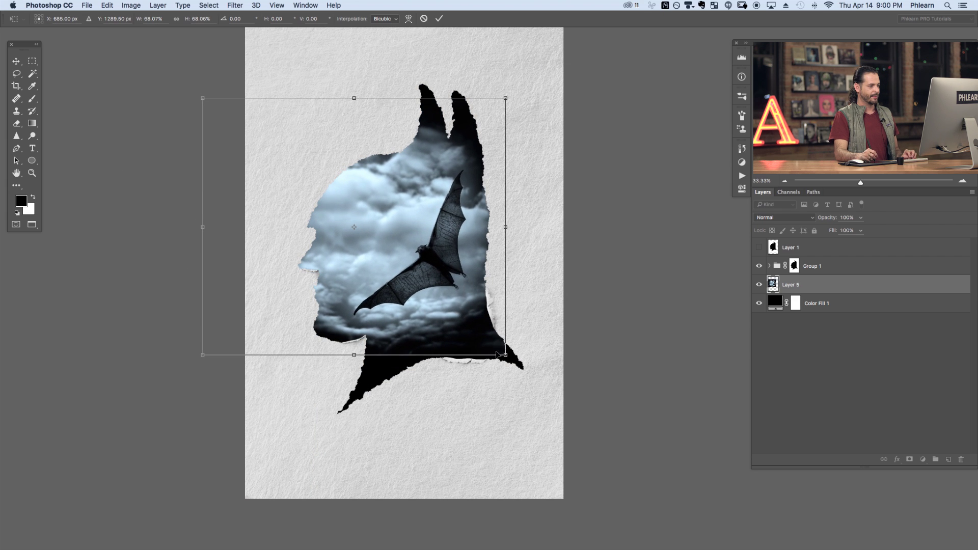
drag(506, 347, 422, 281)
drag(373, 252, 439, 309)
key(Return)
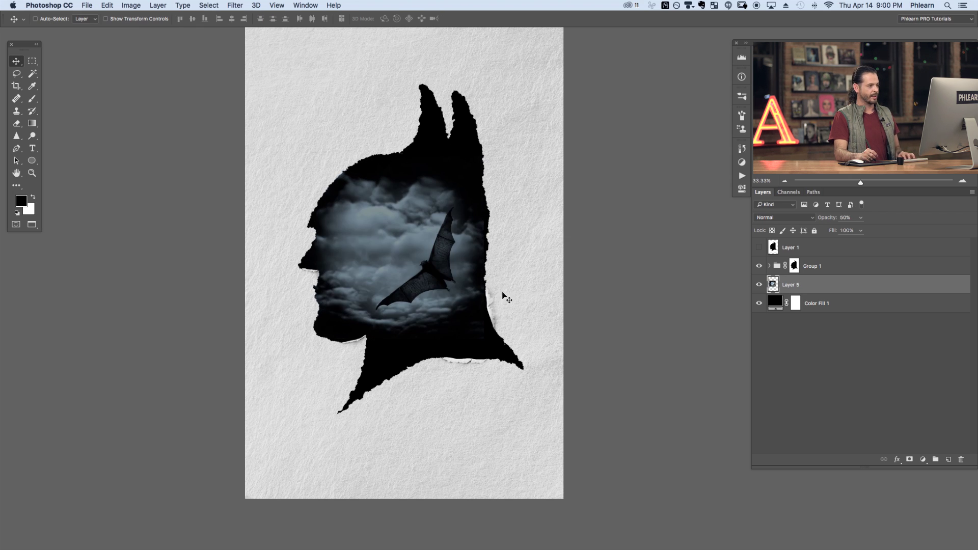
Lower the bat layer's opacity to 20%, shift it slightly toward the neck, and check it by toggling the bat layer and paper group
drag(492, 355, 490, 400)
key(2)
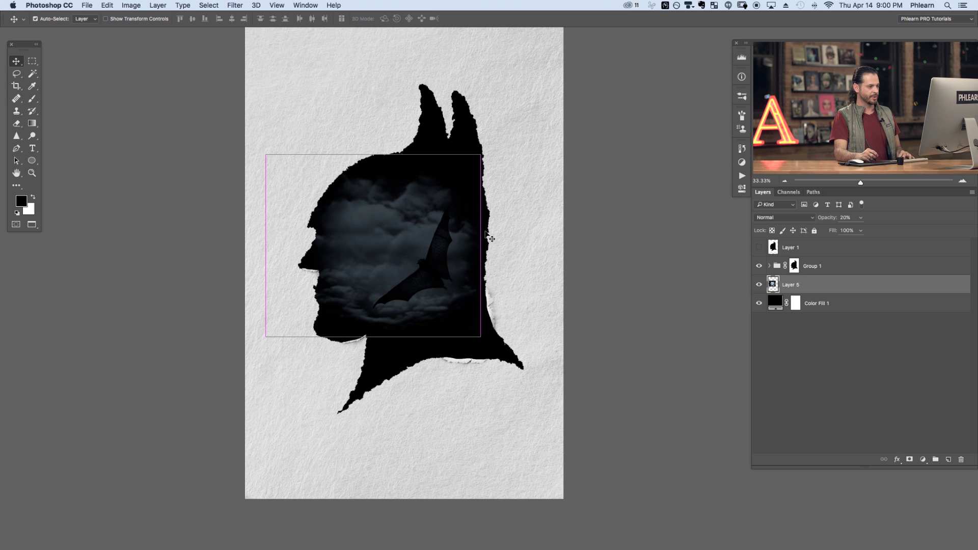
drag(419, 286, 431, 294)
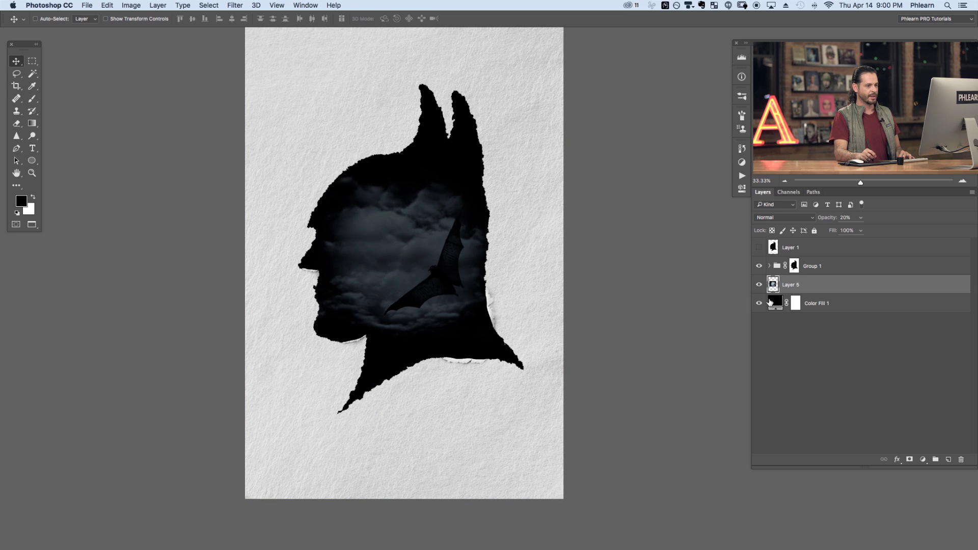
click(761, 287)
click(760, 287)
click(759, 287)
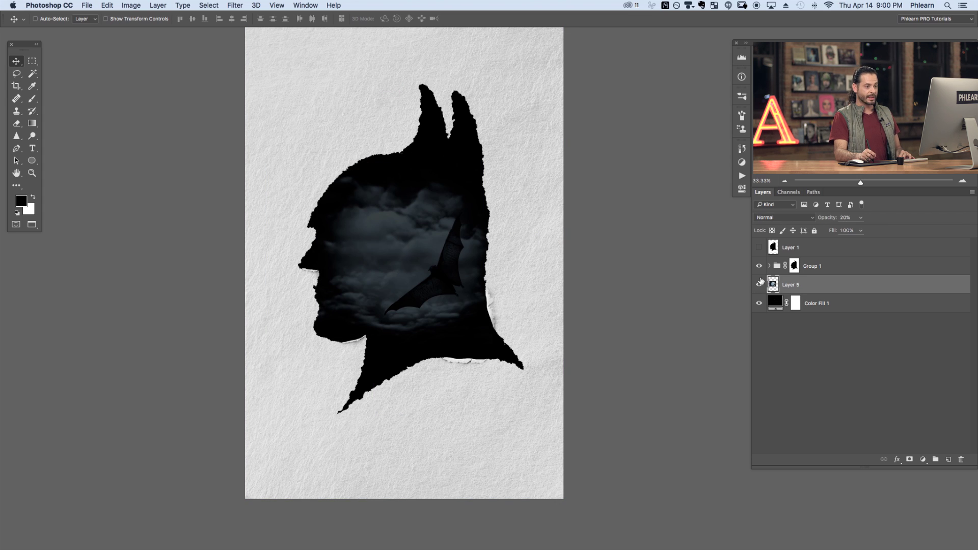
click(759, 266)
click(759, 266)
click(759, 266)
click(759, 266)
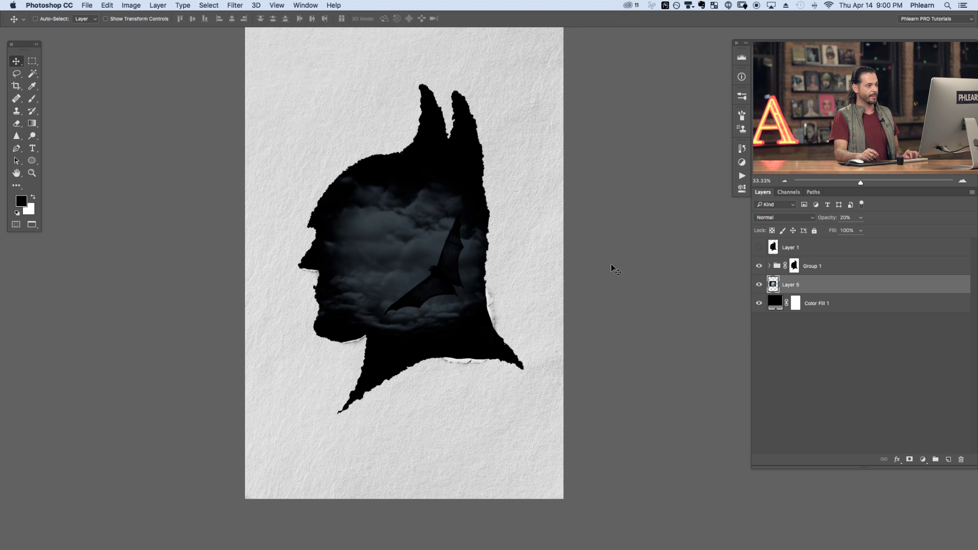
Duplicate the bat photo layer down into the neck, set the copy to Lighten, and place another copy over the ears
drag(440, 319, 465, 447)
click(768, 219)
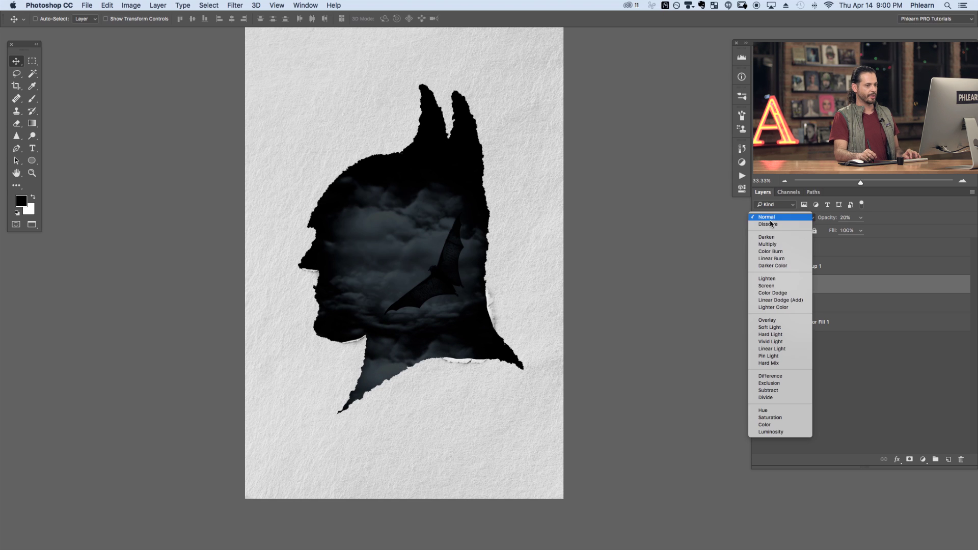
drag(491, 440, 530, 170)
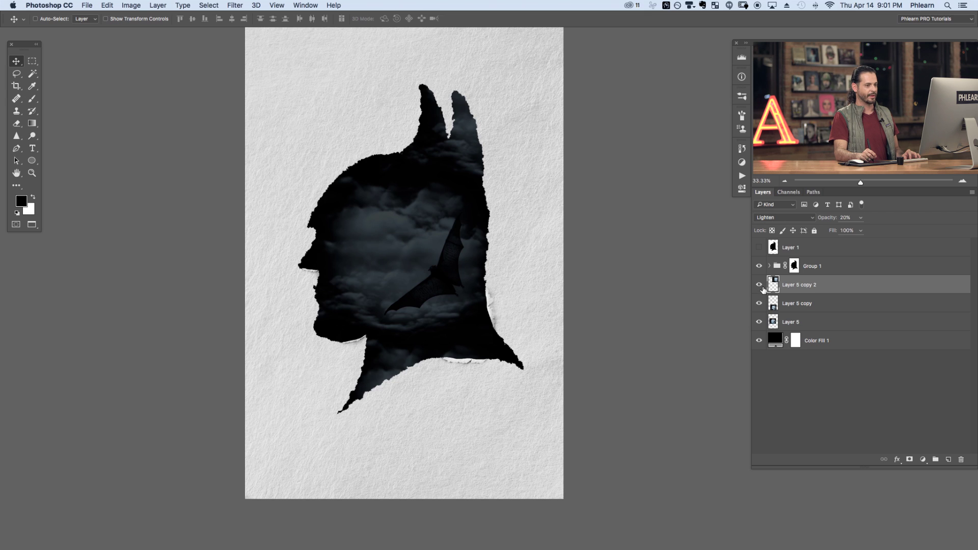
Check the three bat photo layers by toggling their visibility and put them together in one group
click(760, 321)
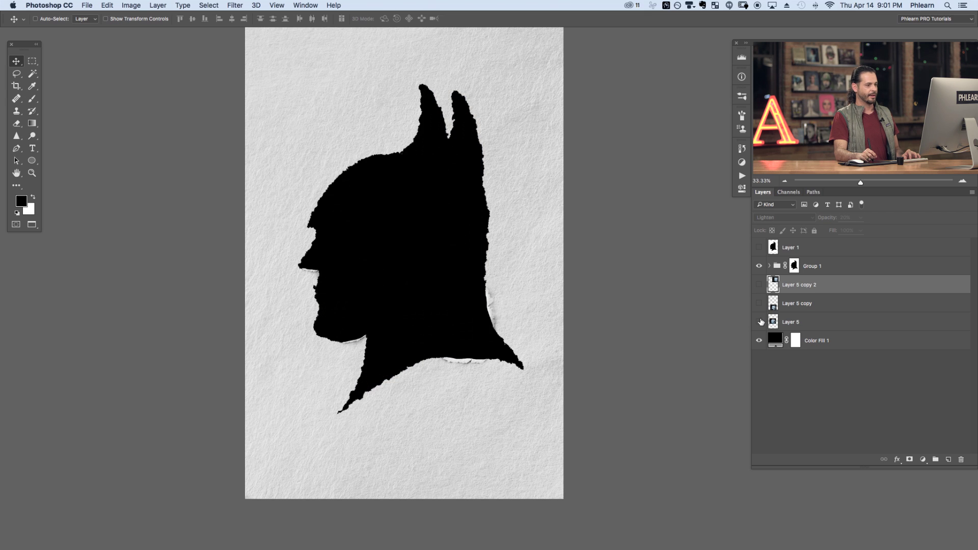
shift+click(817, 322)
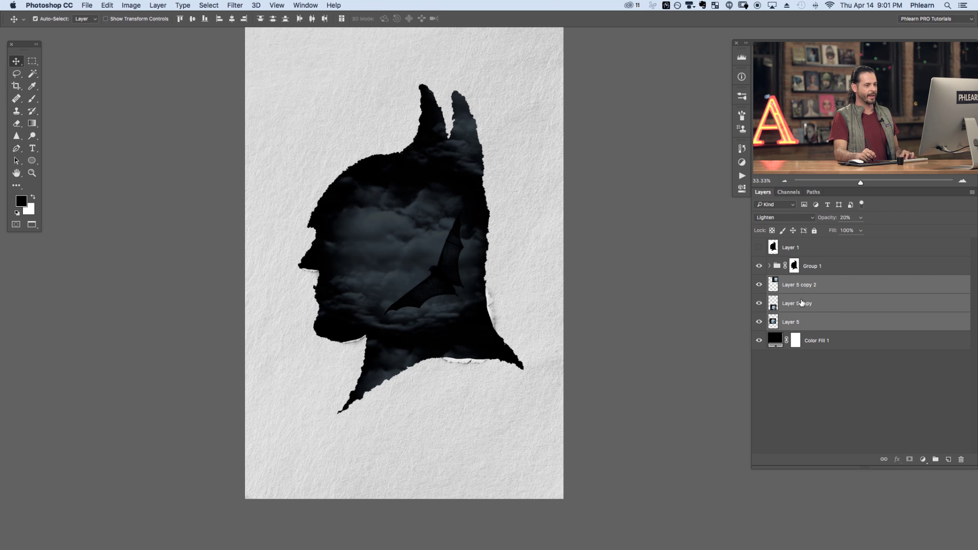
key(super+g)
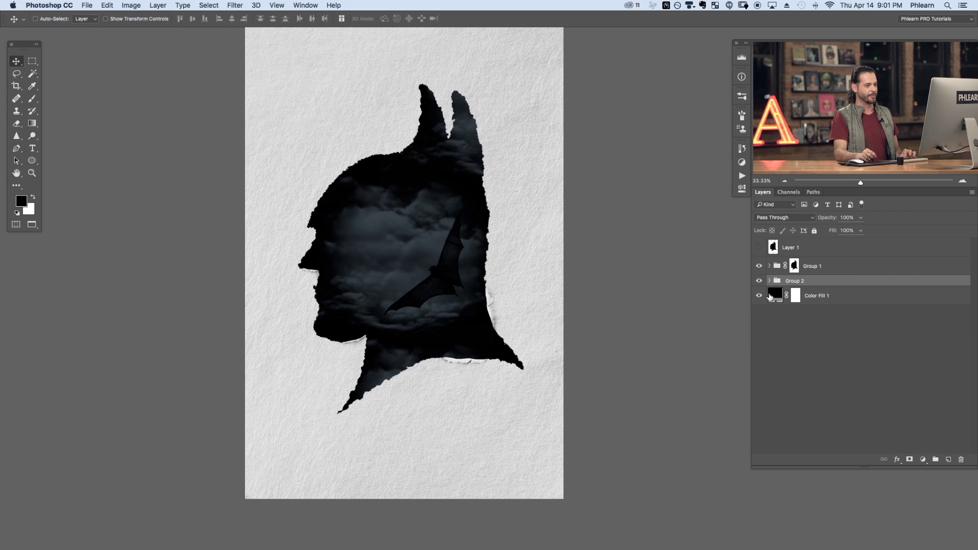
Compare the composition with the paper group and the bat photo group toggled off and on
click(759, 266)
click(761, 266)
click(759, 266)
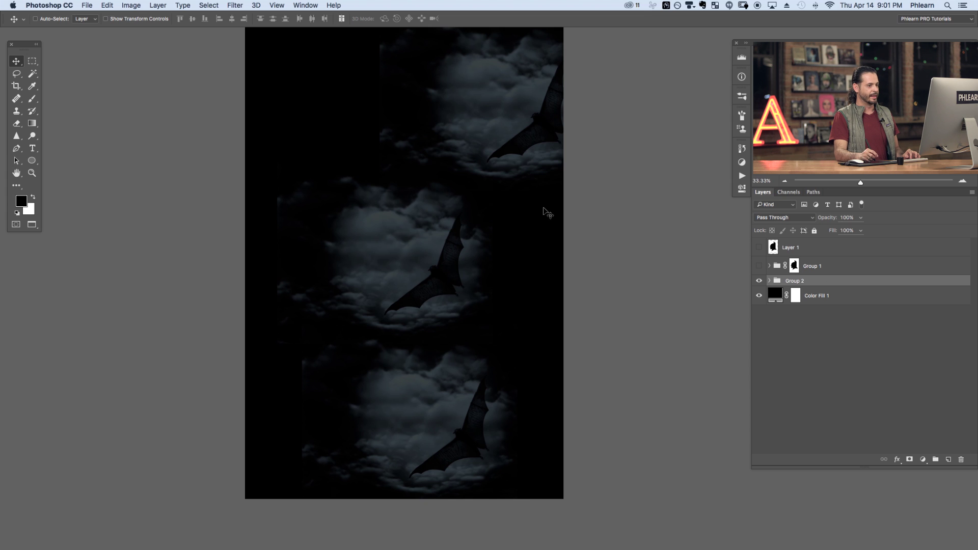
click(759, 266)
click(758, 281)
click(759, 281)
click(759, 280)
click(758, 281)
click(759, 281)
click(758, 281)
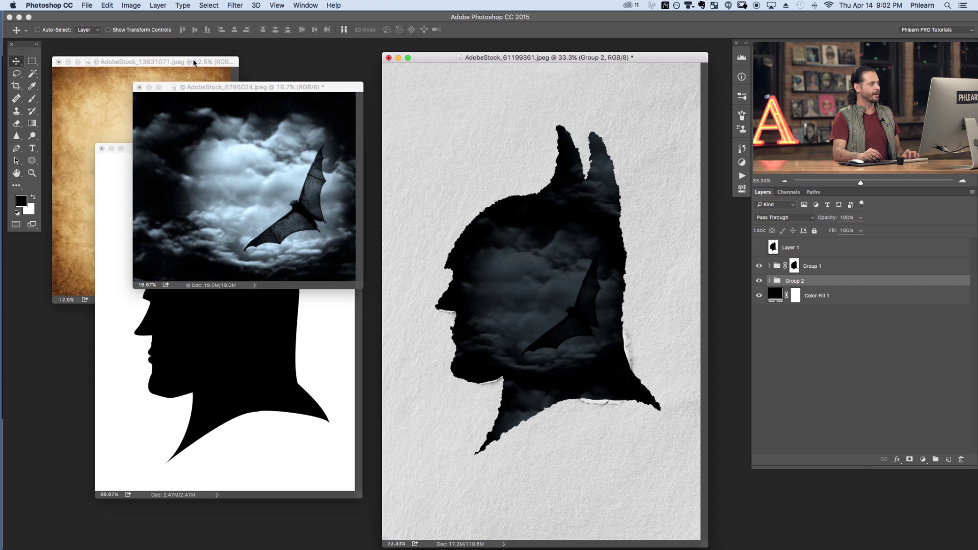
Bring the parchment texture AdobeStock_13631071.jpeg forward and copy it into the torn-paper document as a new layer
click(212, 59)
drag(212, 60, 219, 60)
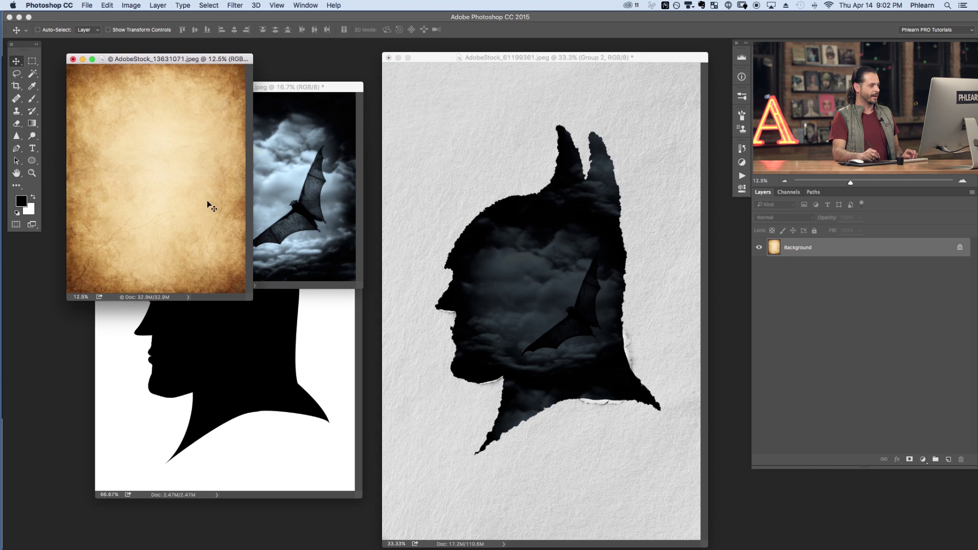
drag(170, 176, 183, 192)
key(Return)
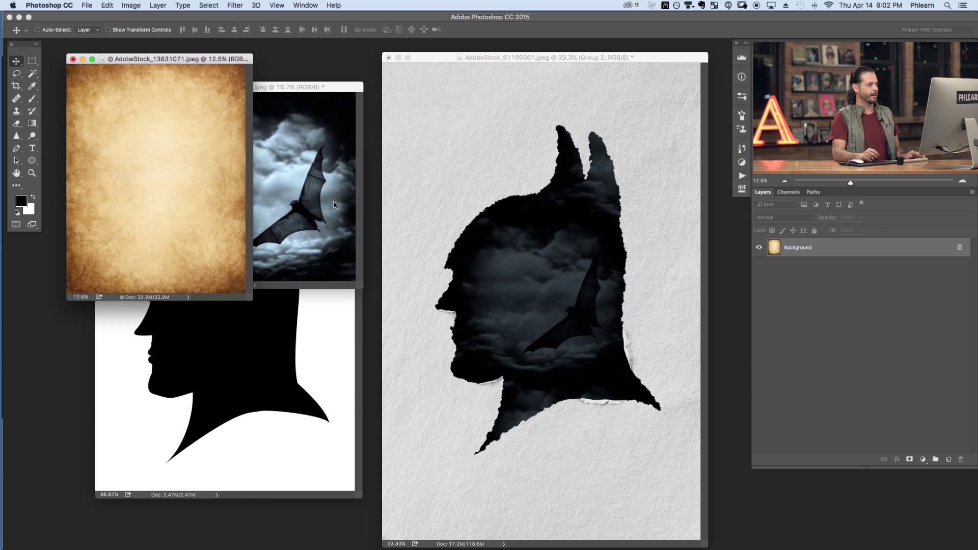
drag(505, 265, 560, 271)
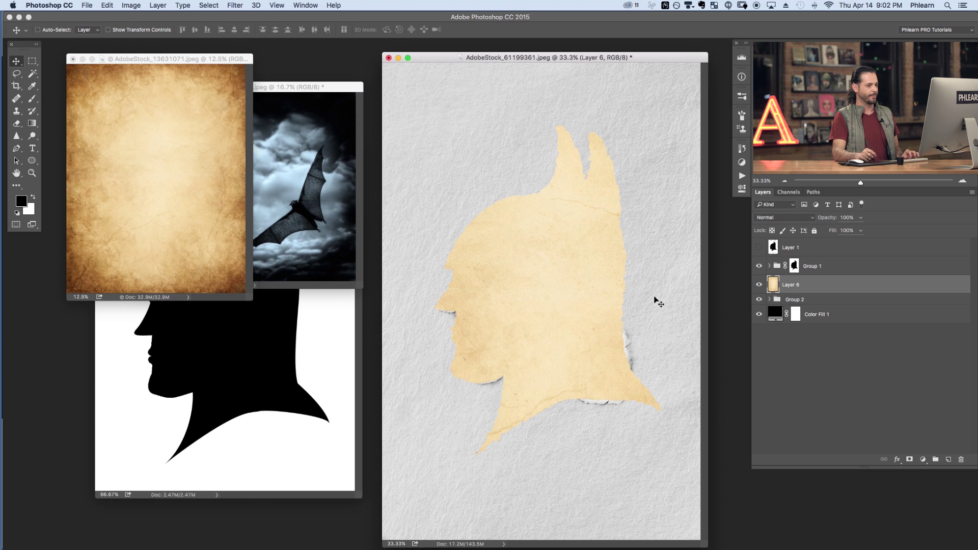
Show the document full screen, move the parchment layer above the paper group, and shift it to cover the canvas
key(f)
drag(588, 381, 554, 379)
drag(559, 450, 598, 357)
drag(825, 289, 840, 256)
drag(539, 322, 531, 376)
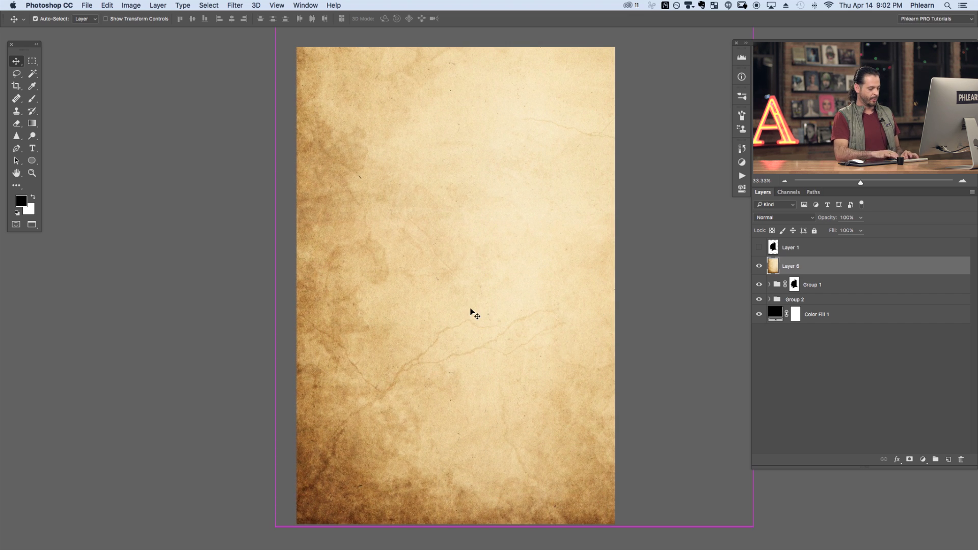
Scale the parchment layer down with Free Transform so its dark edges line up with the canvas borders
key(ctrl+minus)
key(ctrl+t)
drag(608, 306, 600, 364)
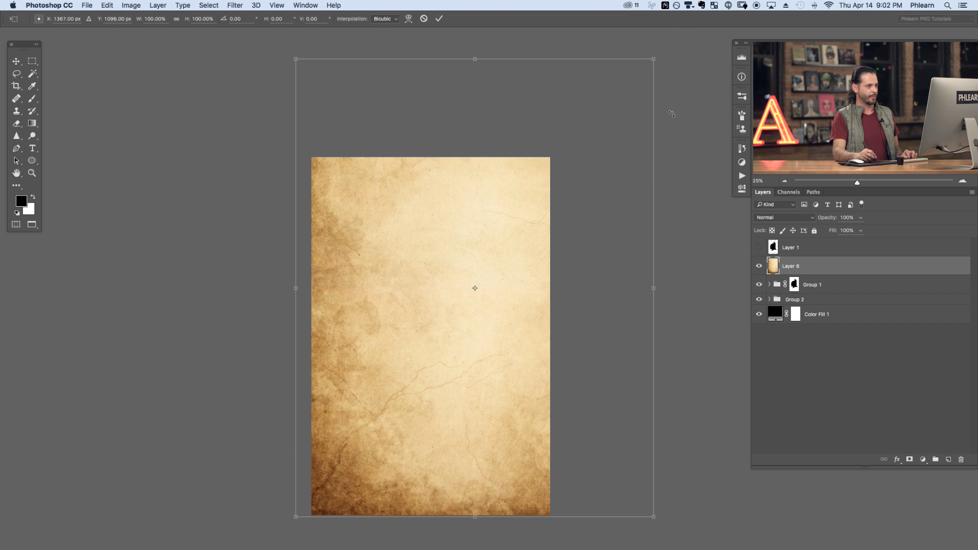
drag(653, 61, 551, 156)
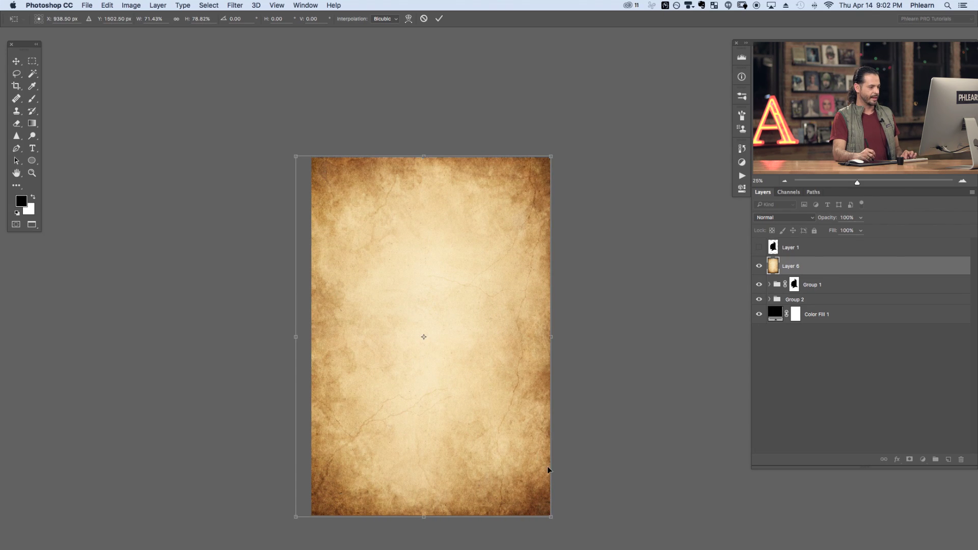
drag(297, 517, 309, 517)
key(Return)
key(super+plus)
drag(369, 336, 373, 243)
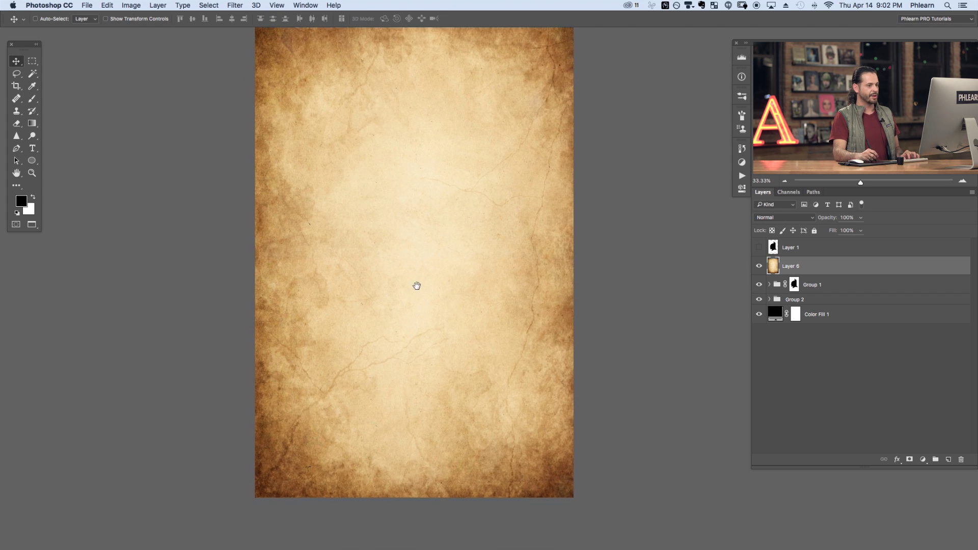
drag(417, 286, 427, 299)
Try the Soft Light blend mode on the parchment layer and compare the image with the layer off and on
click(774, 218)
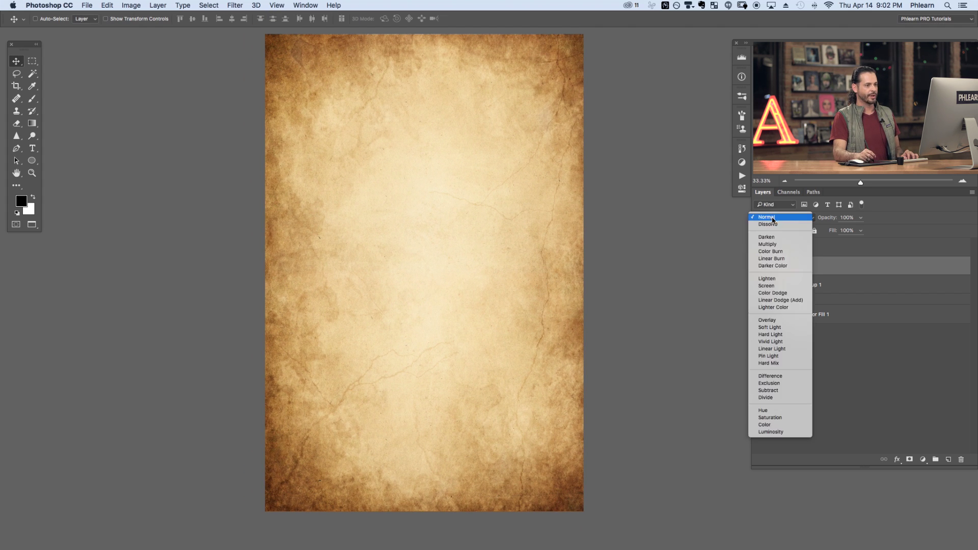
click(773, 328)
click(763, 270)
click(763, 270)
click(763, 270)
click(763, 269)
click(763, 270)
click(763, 270)
click(762, 269)
click(763, 269)
Try the Overlay blend mode on the parchment layer and compare by toggling that layer and the paper group
click(779, 218)
click(780, 211)
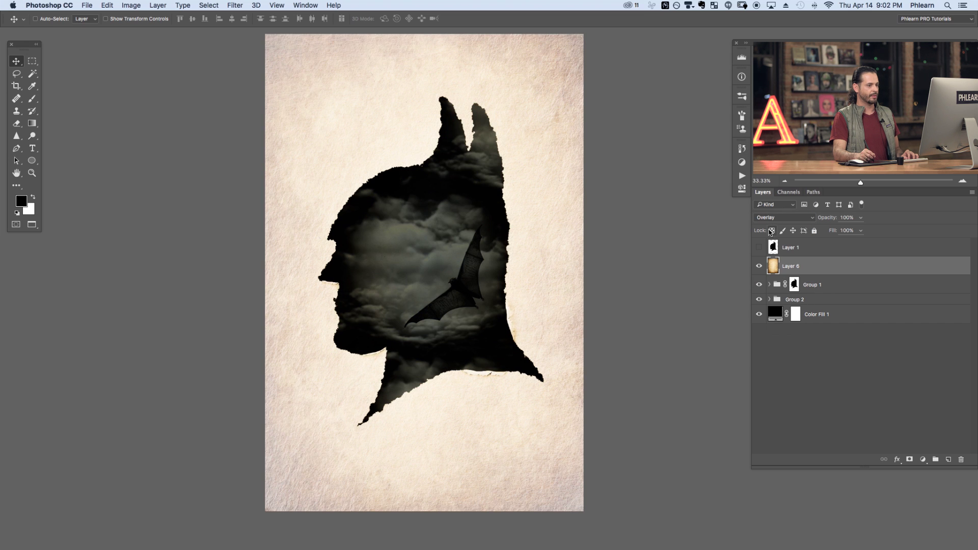
click(759, 269)
click(759, 269)
click(759, 269)
click(760, 269)
click(759, 269)
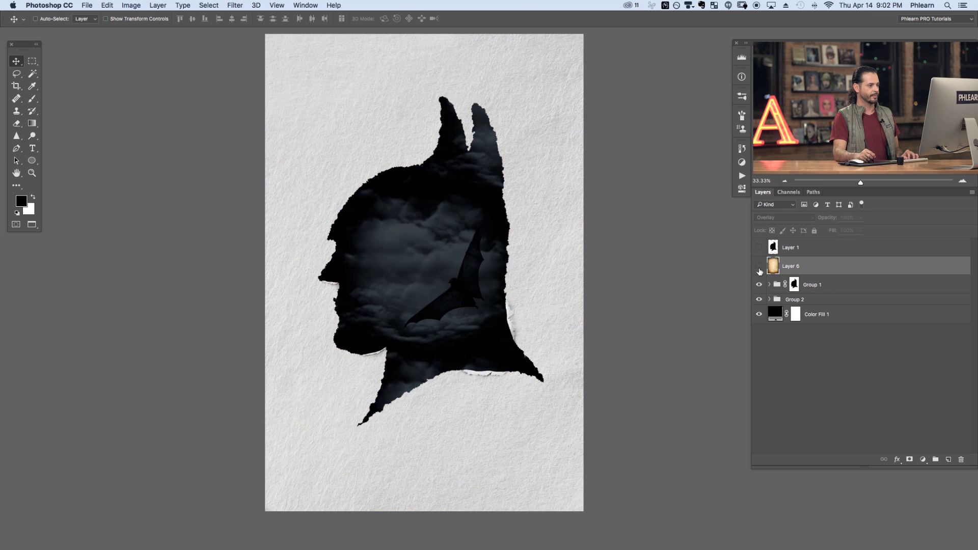
click(760, 269)
click(759, 267)
click(759, 267)
click(759, 267)
click(760, 284)
click(759, 286)
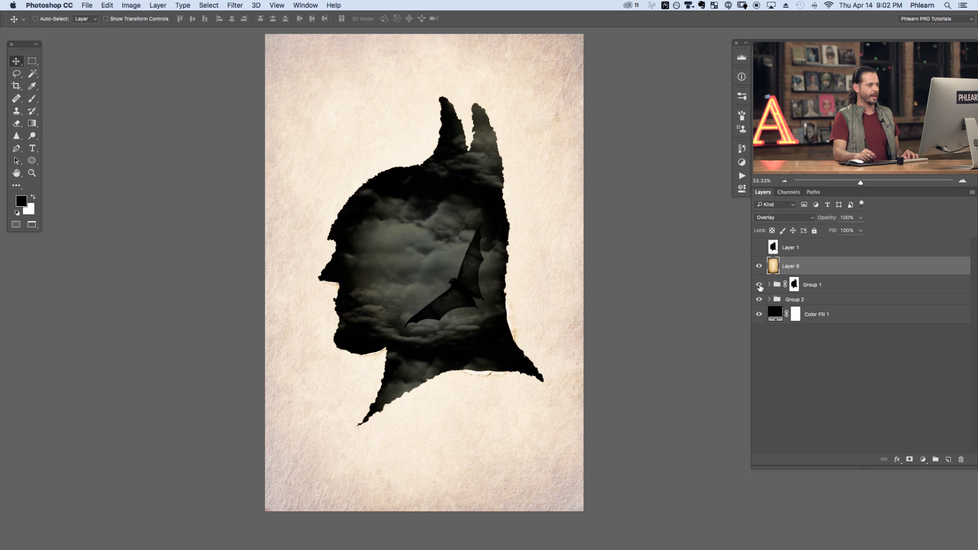
click(760, 267)
click(760, 267)
click(760, 267)
click(760, 267)
click(760, 286)
click(760, 286)
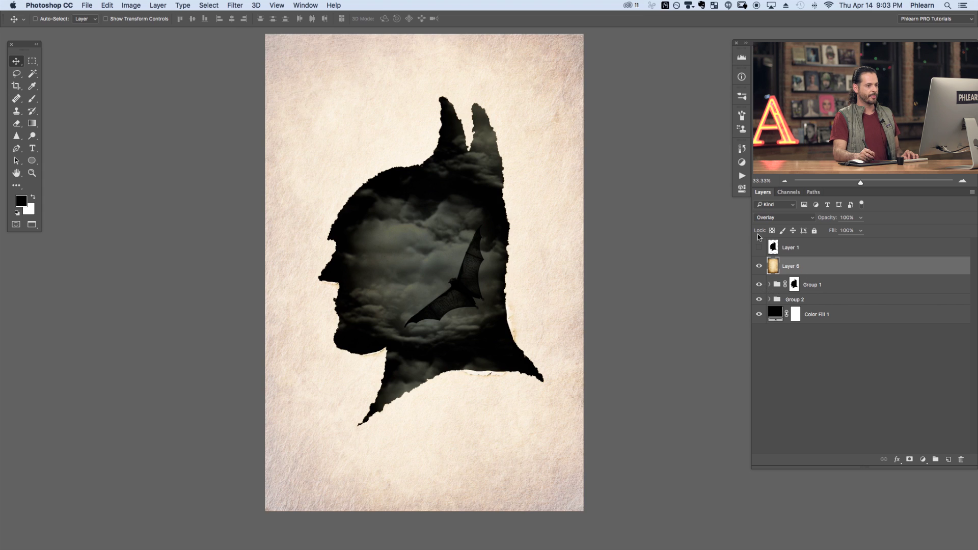
Clip the parchment layer to the paper group with a clipping mask and check that it affects only the paper
right_click(811, 269)
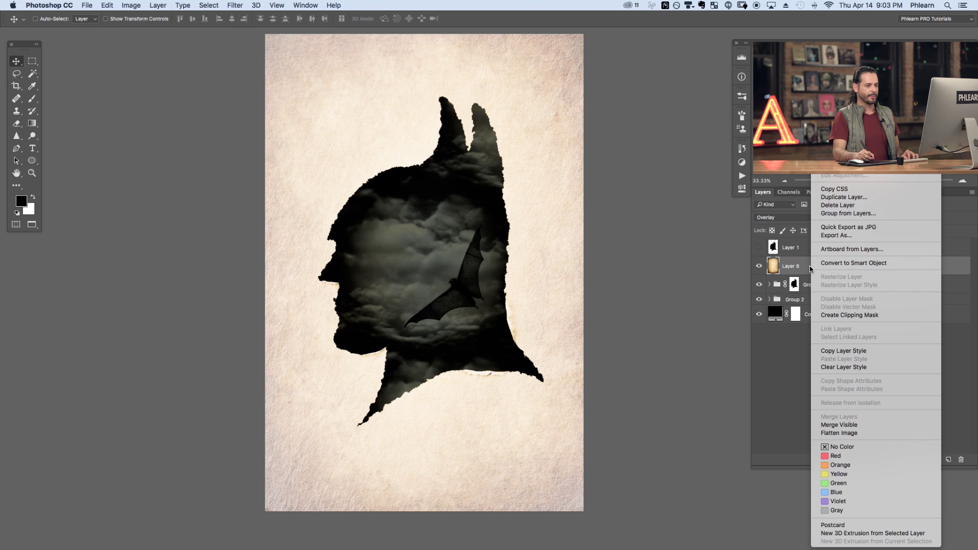
click(850, 314)
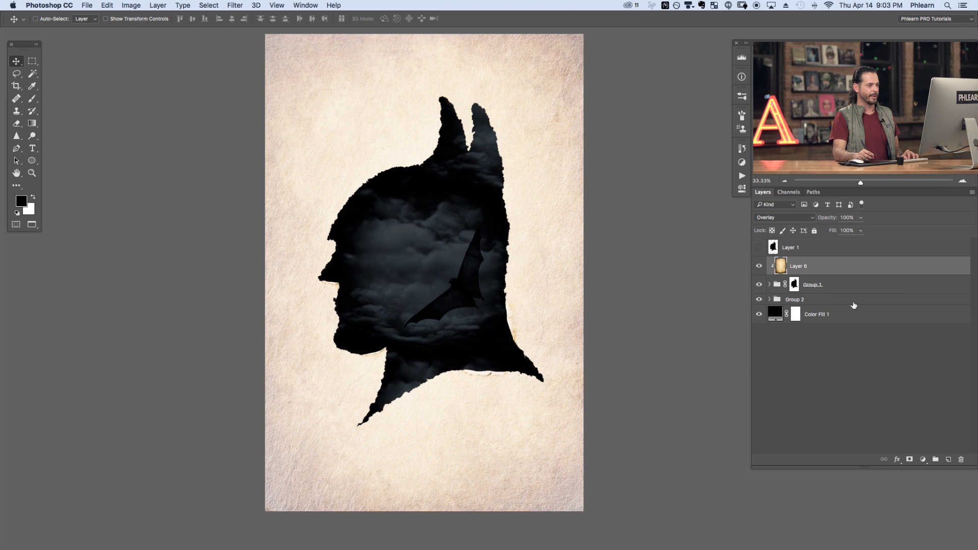
click(760, 270)
mouse_move(665, 392)
mouse_down()
mouse_move(658, 381)
mouse_move(661, 394)
mouse_up()
key(super+z)
Set the parchment layer's blend mode to Multiply and lower its opacity to about 78%
click(785, 218)
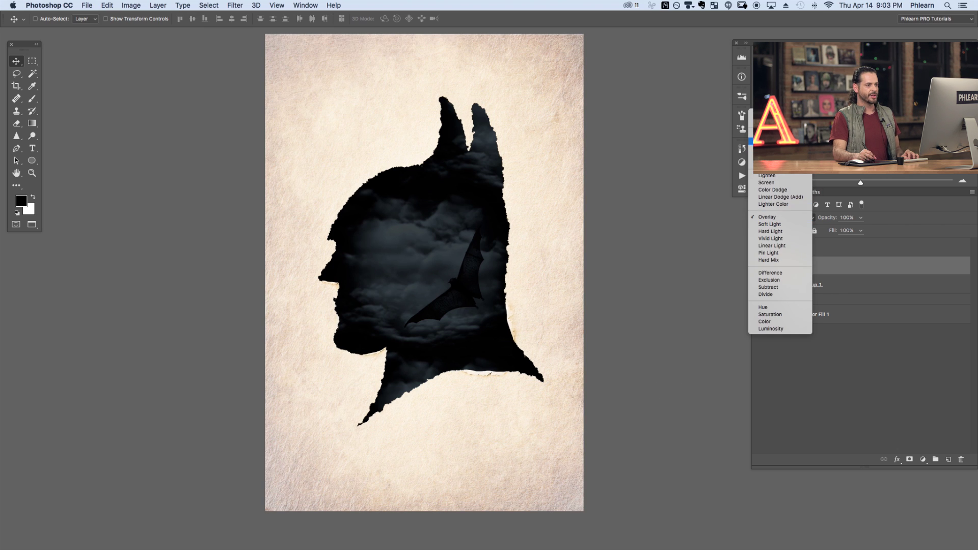
click(769, 141)
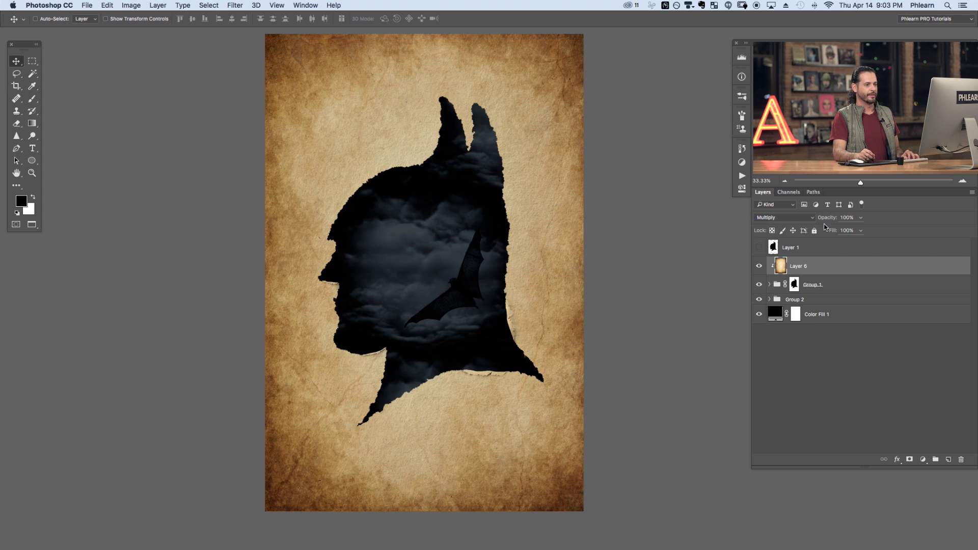
drag(828, 219, 817, 223)
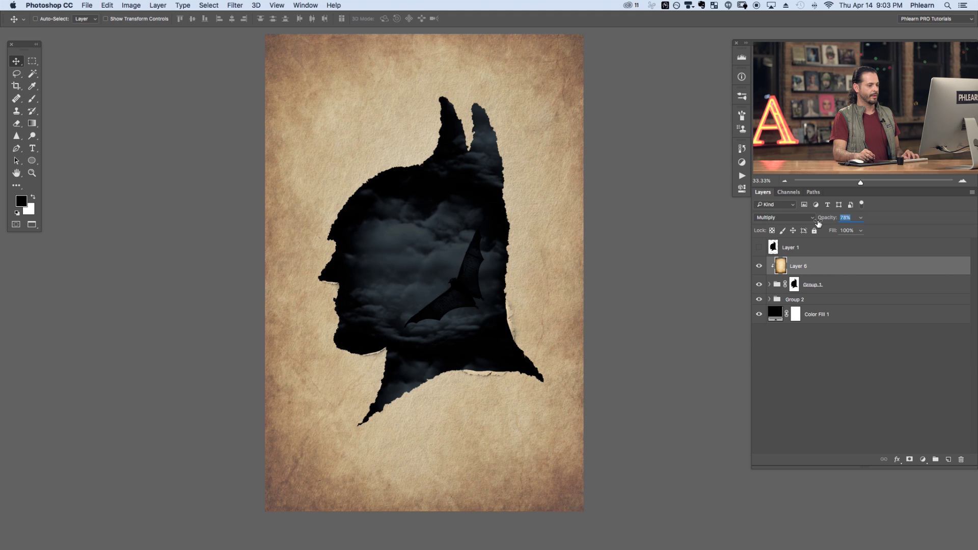
Reduce the parchment layer's saturation to -25 with Hue/Saturation and lower the layer's opacity to 60%
key(super+u)
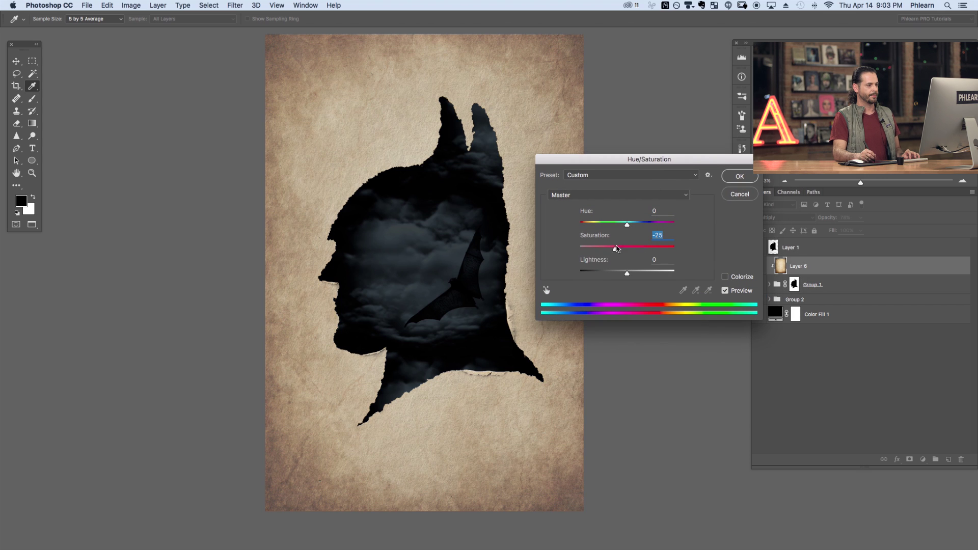
click(724, 178)
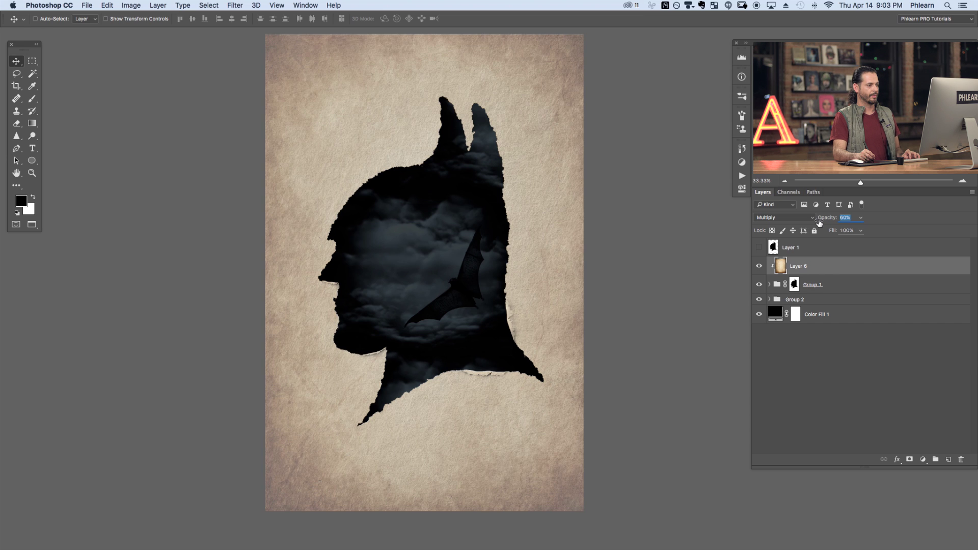
Compare the image with and without the parchment texture, and examine the torn edges and peeled flaps up close
click(760, 266)
click(760, 266)
click(760, 267)
click(759, 267)
click(759, 269)
click(759, 270)
key(super+plus)
key(super+plus)
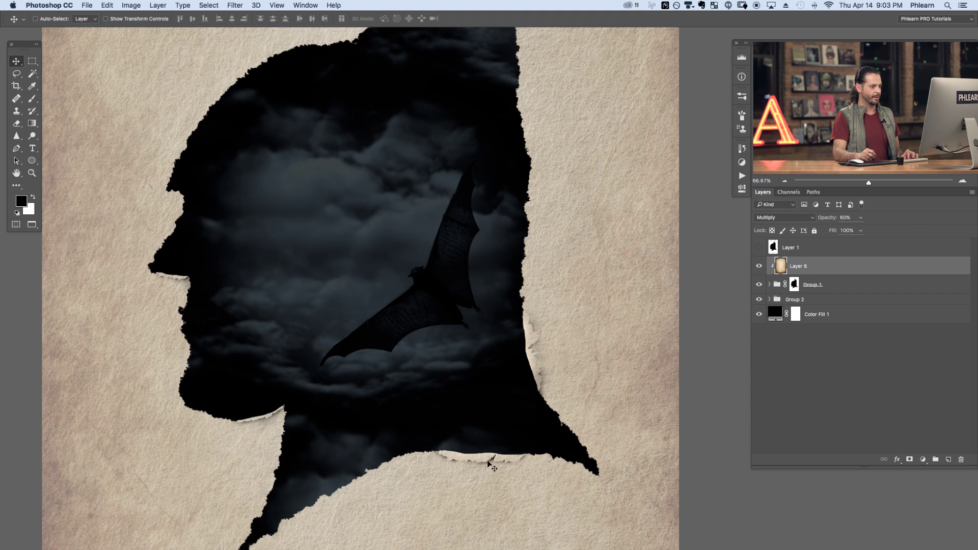
scroll(513, 403, down, 3)
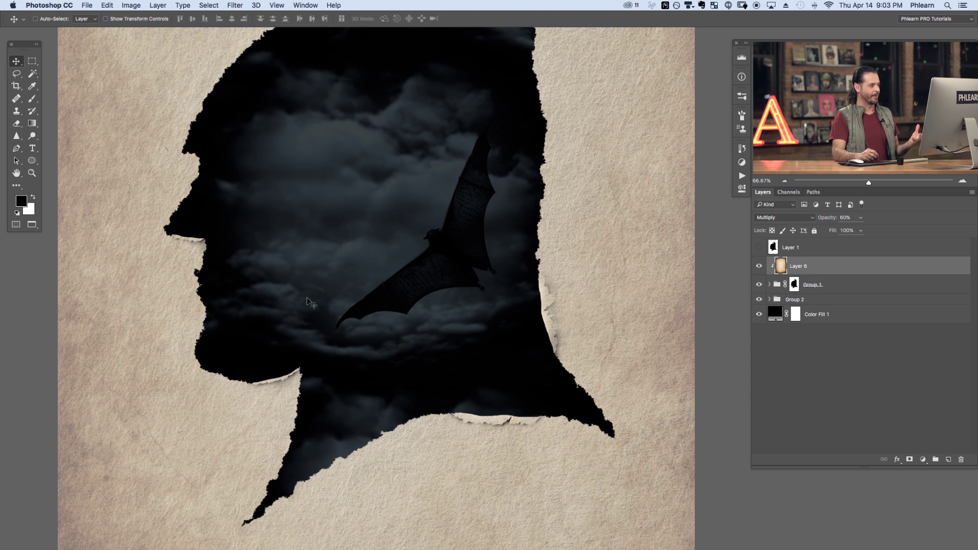
scroll(511, 275, up, 4)
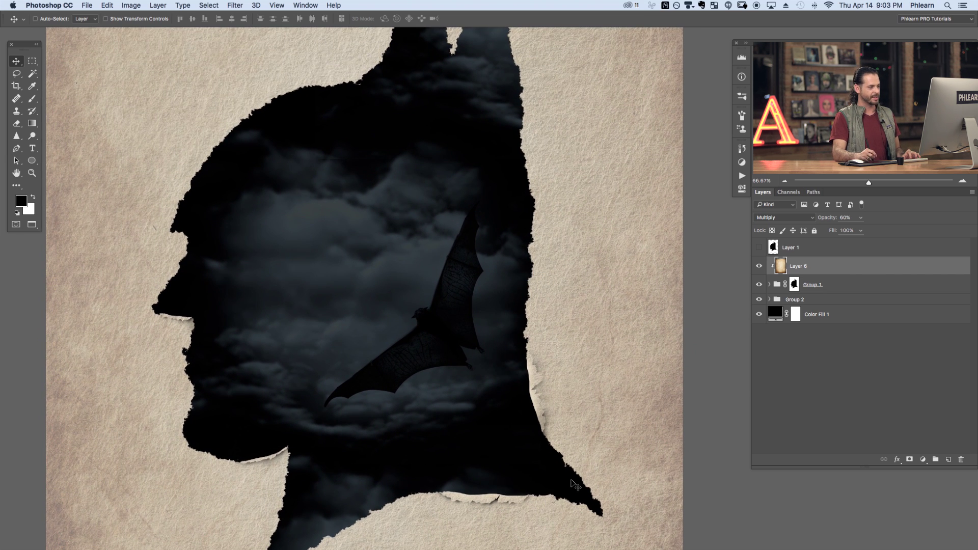
scroll(472, 339, down, 5)
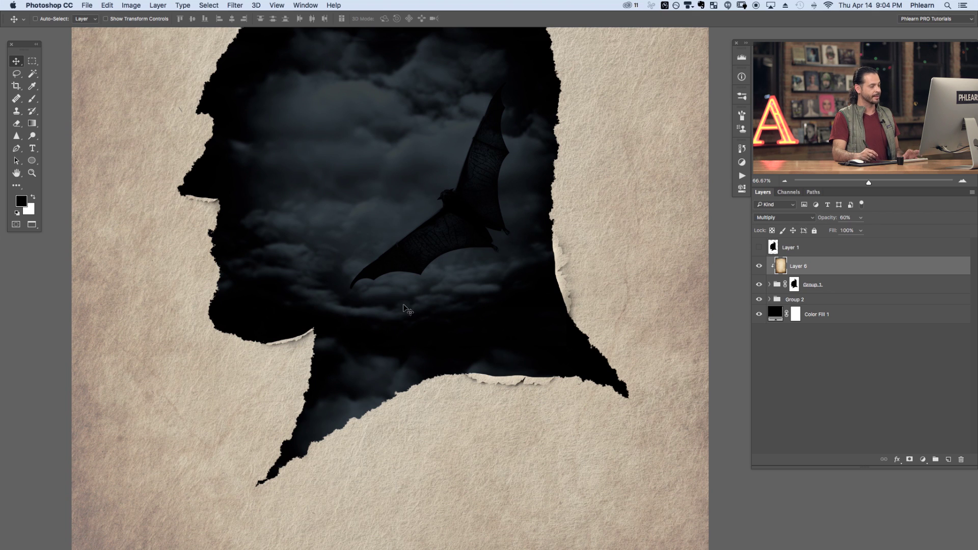
key(super+minus)
key(super+minus)
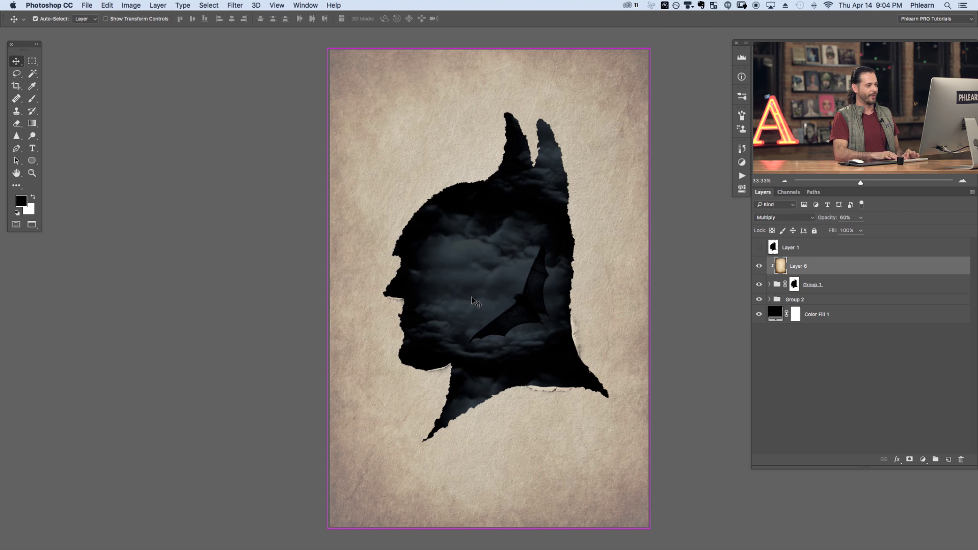
Raise the parchment layer's opacity to 84%
drag(822, 217, 840, 219)
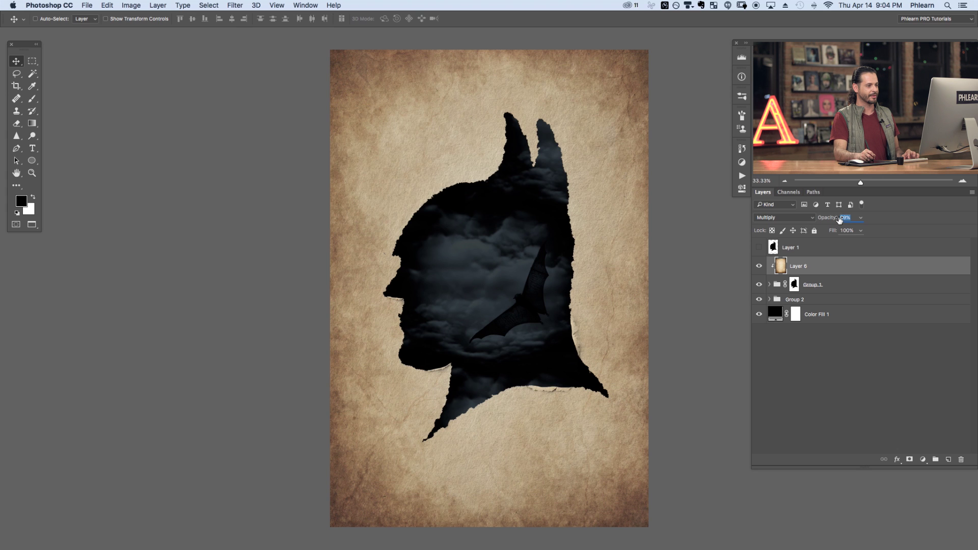
drag(837, 219, 836, 221)
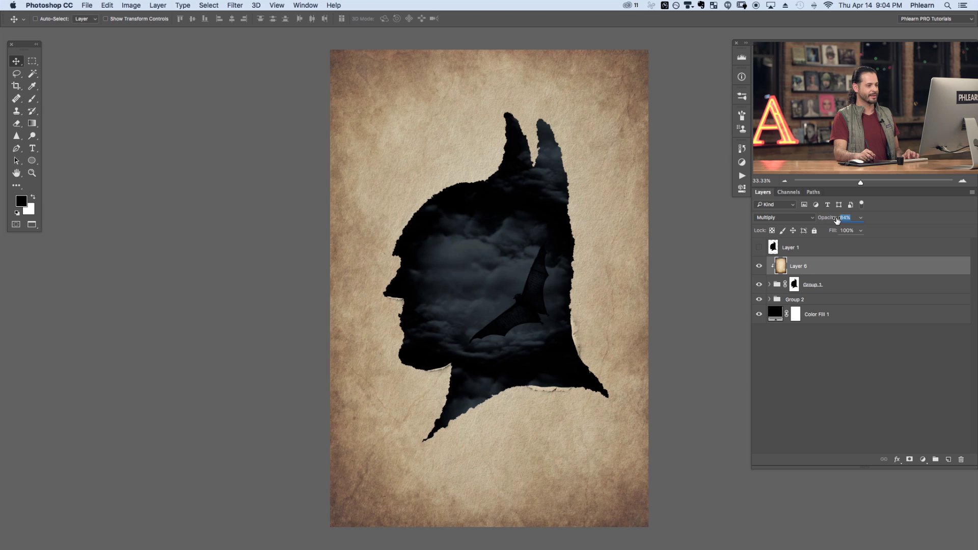
Add a Levels adjustment above the parchment, set the Blue channel's output levels to 15 and 242, and check its effect
click(926, 458)
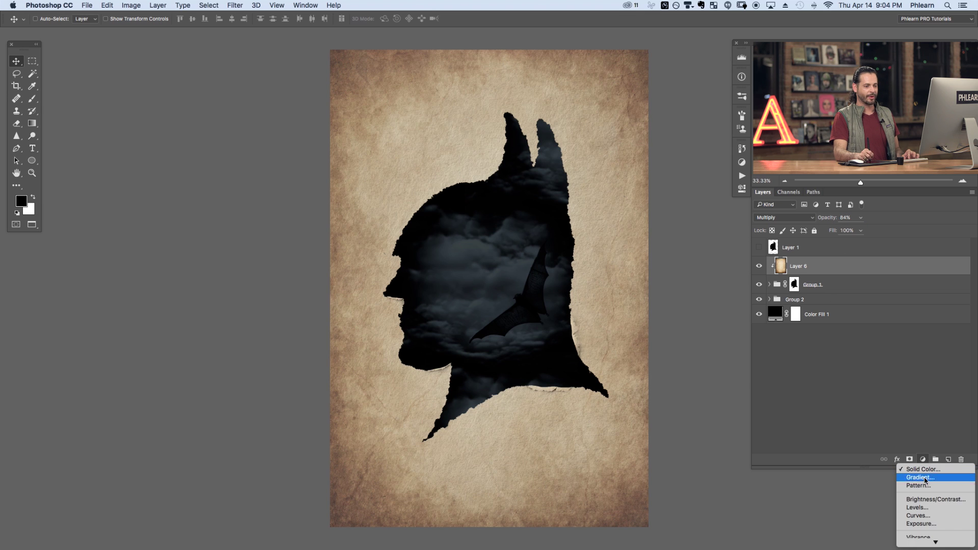
click(910, 496)
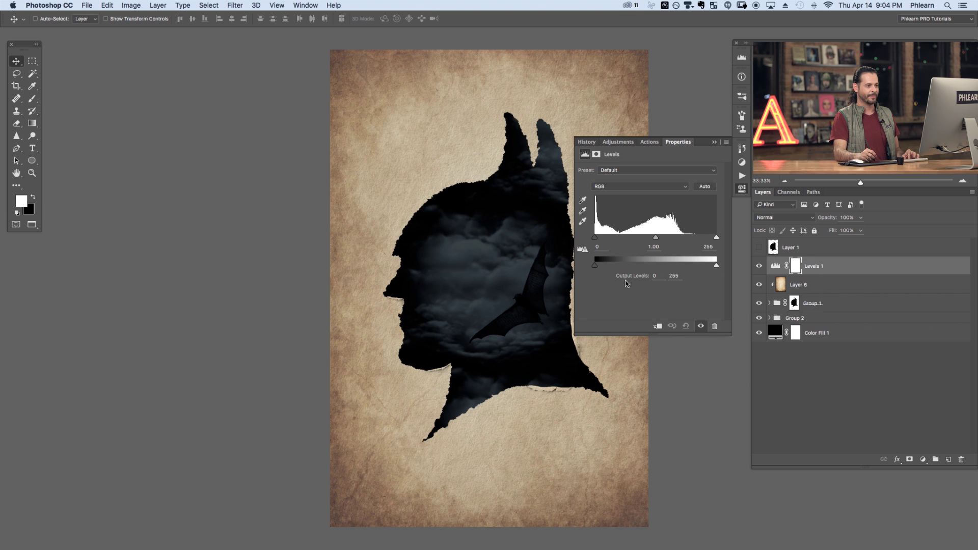
click(620, 192)
click(626, 214)
drag(596, 266, 602, 268)
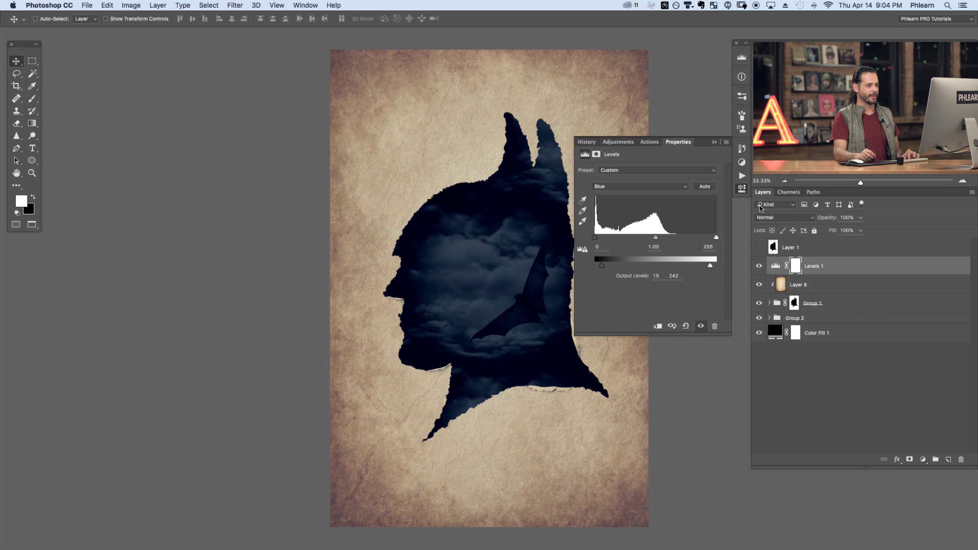
click(742, 191)
click(758, 265)
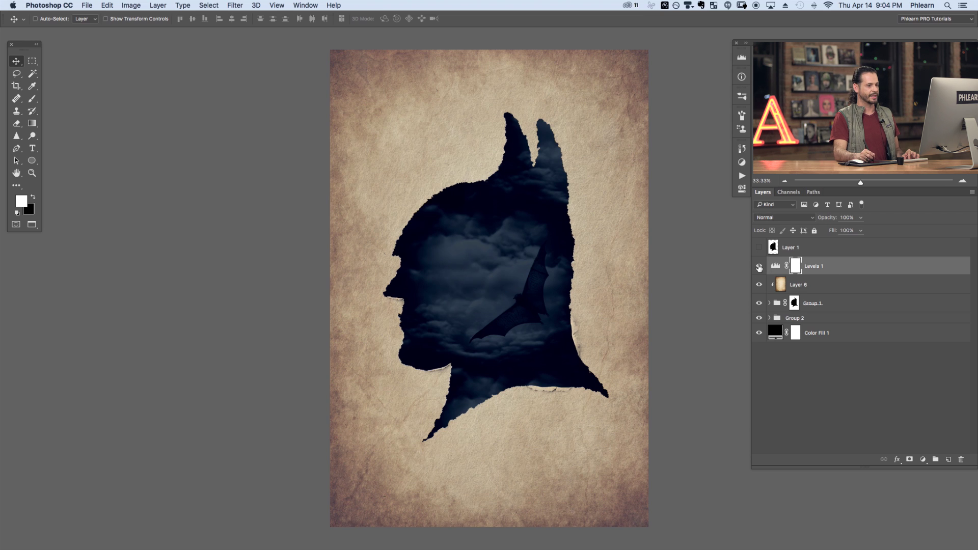
Select the parchment texture layer beneath the Levels adjustment
click(811, 287)
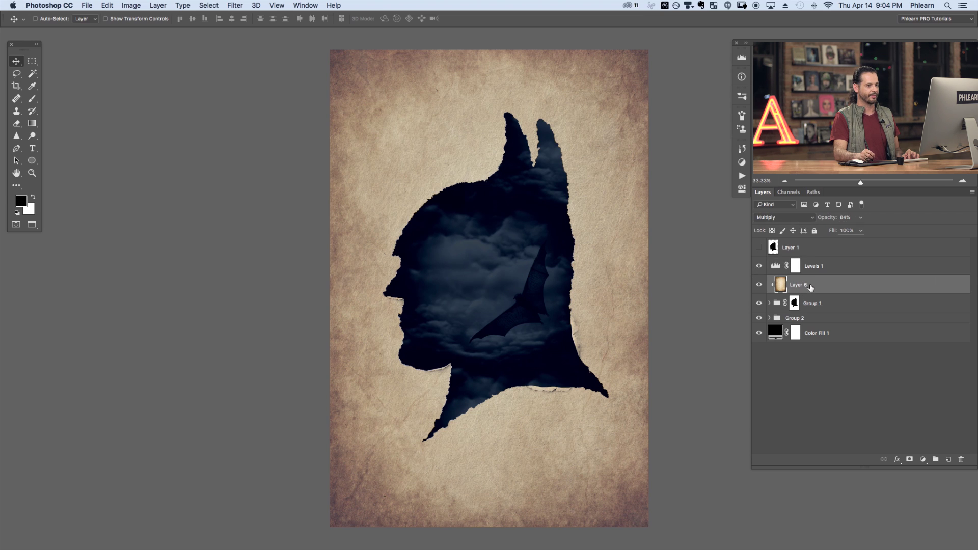
drag(626, 359, 586, 348)
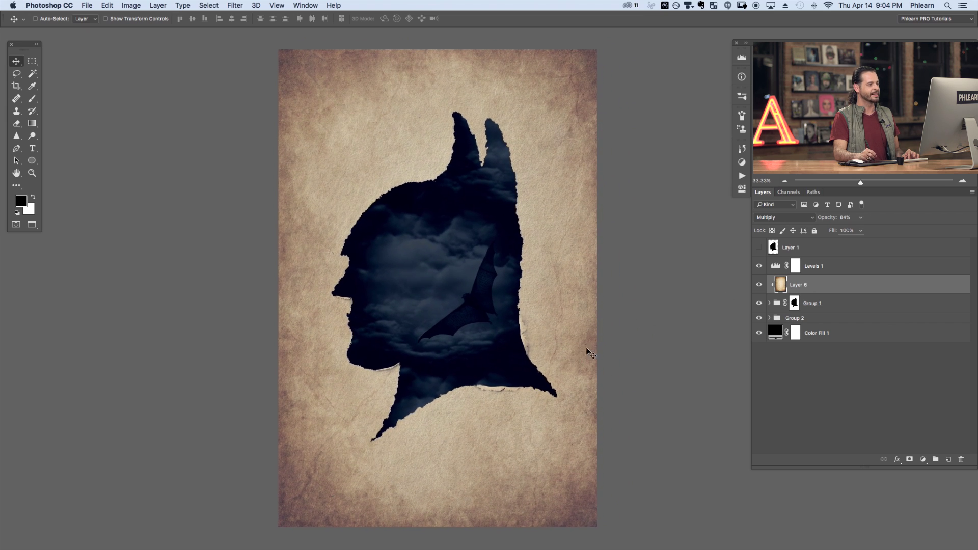